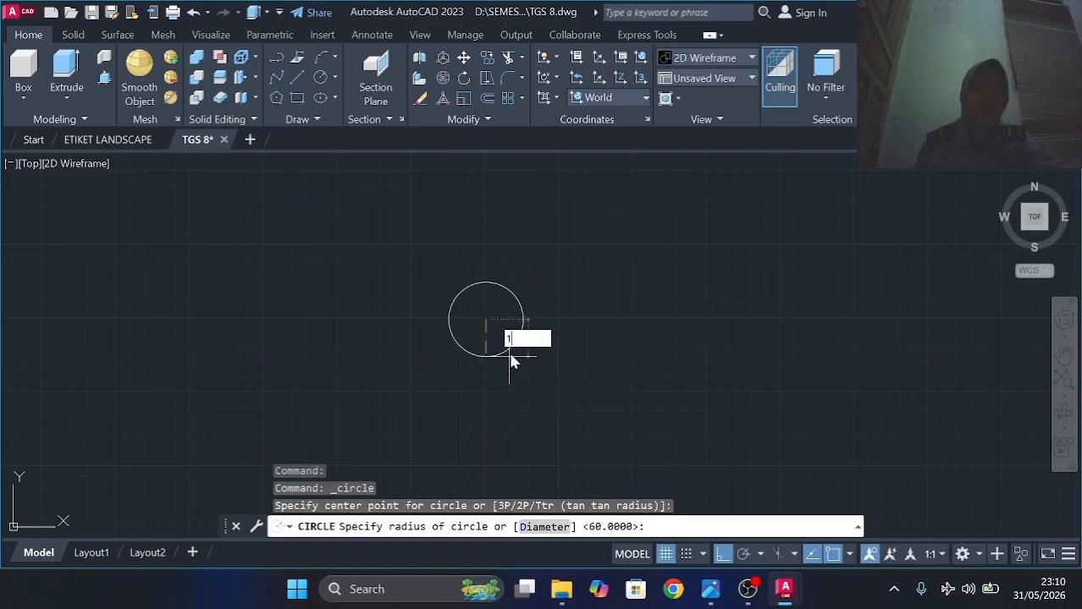
type("5")
key("Return")
left_click(193, 17)
Draw two concentric circles in open space with radii of 15 and 30.
left_click(320, 77)
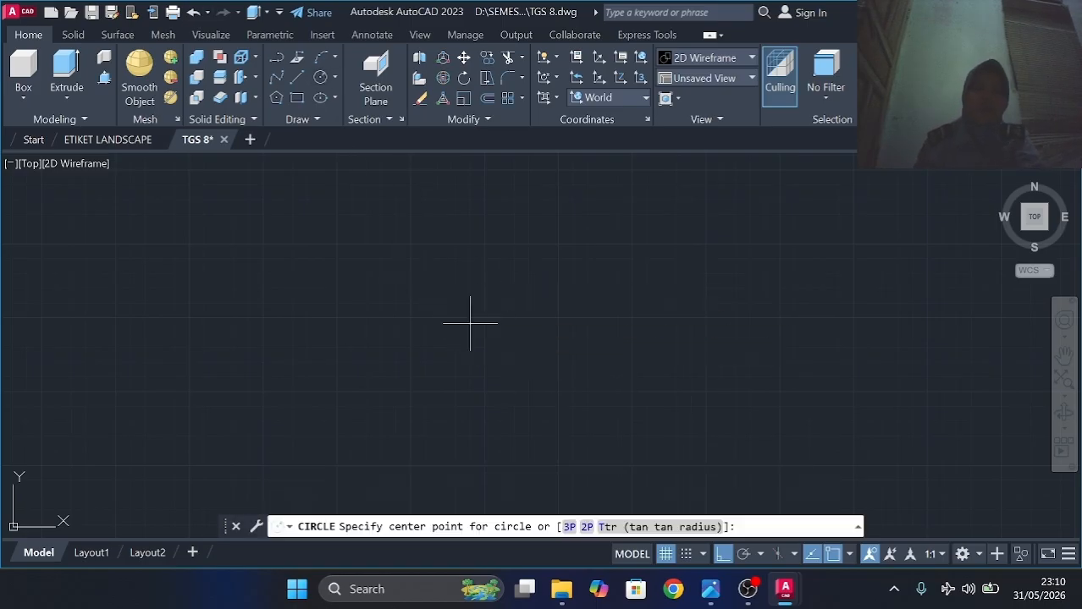
left_click(320, 77)
left_click(411, 317)
type("15")
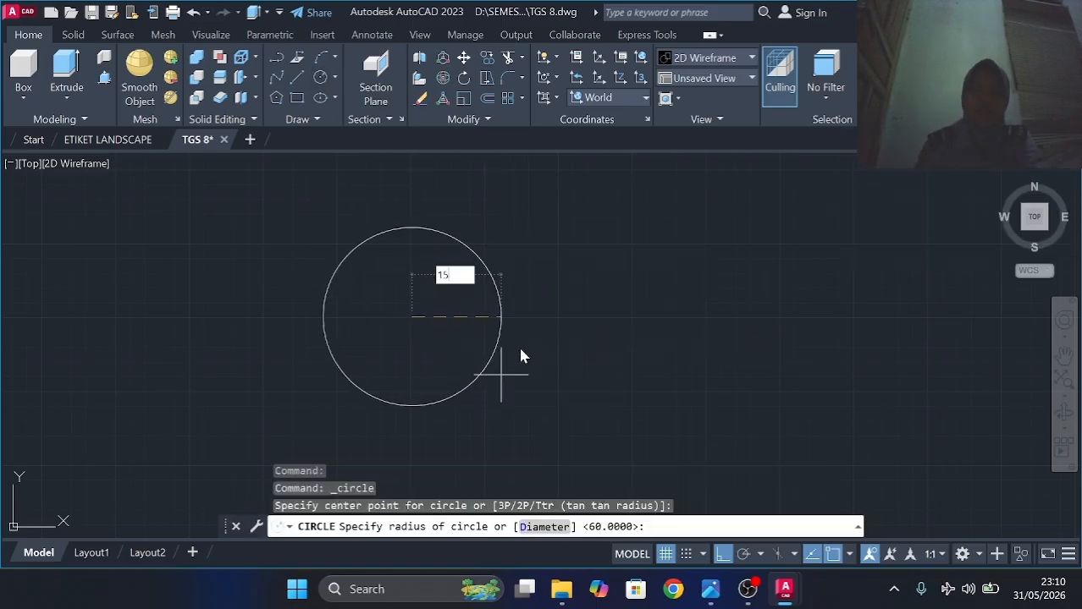
key("Return")
key("Return")
left_click(412, 316)
type("30")
key("Return")
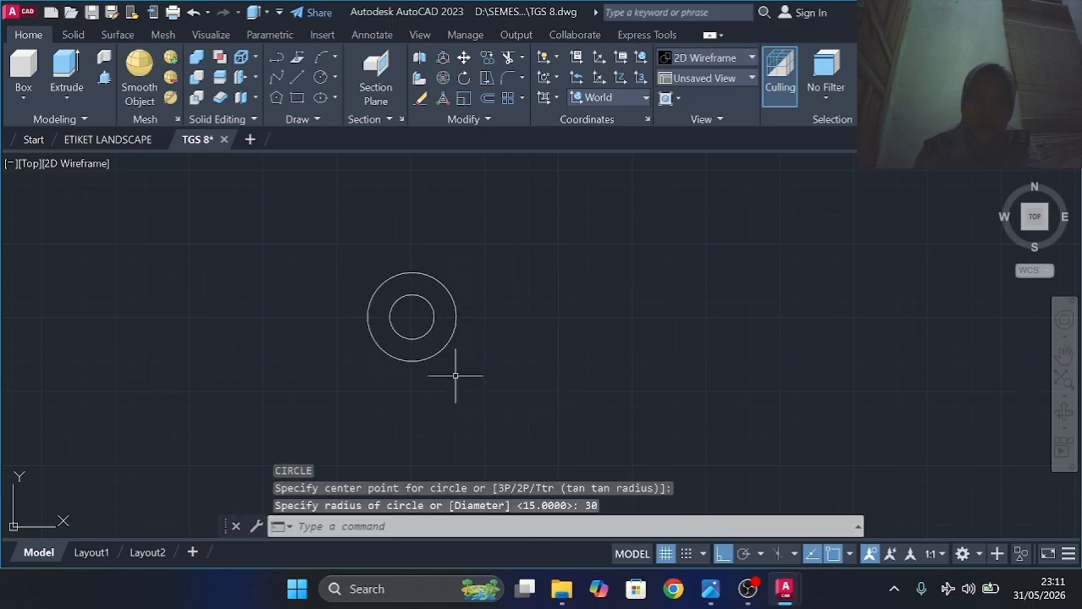
Draw a 75-long horizontal line leftward from the circles' common centre.
left_click(299, 79)
left_click(411, 316)
type("75")
key("Return")
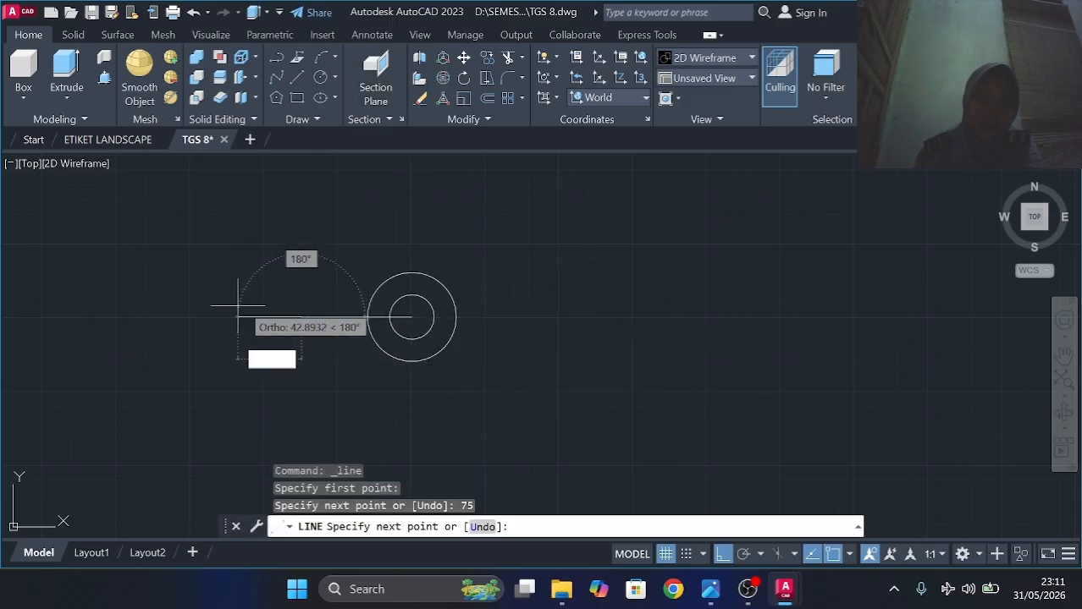
key("Return")
Offset the horizontal line by 16.5 to both its upper and lower side.
left_click(489, 99)
left_click(339, 317)
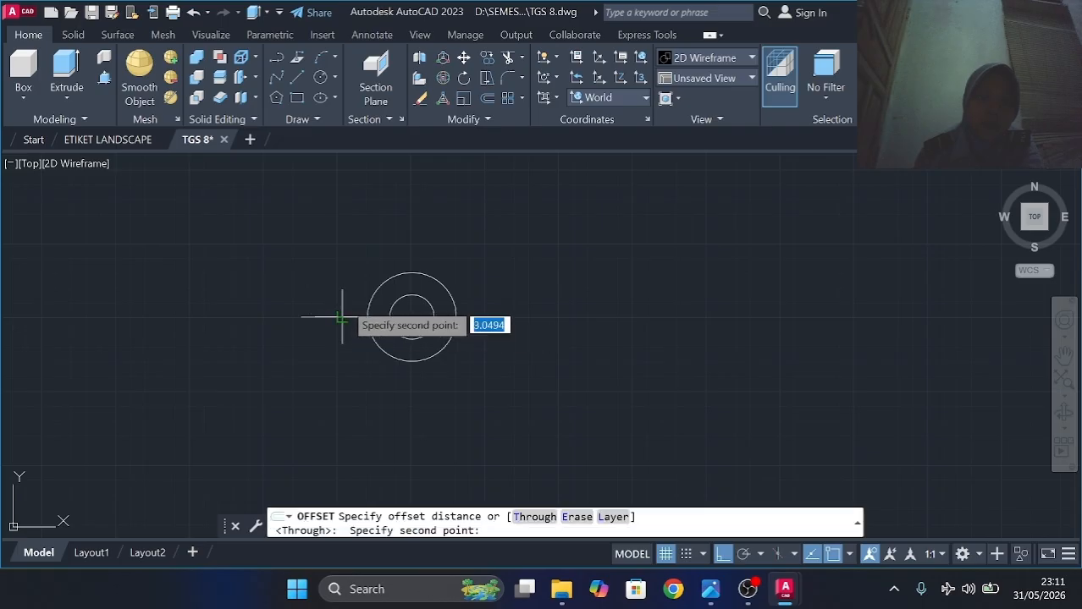
type("16.5")
key("Return")
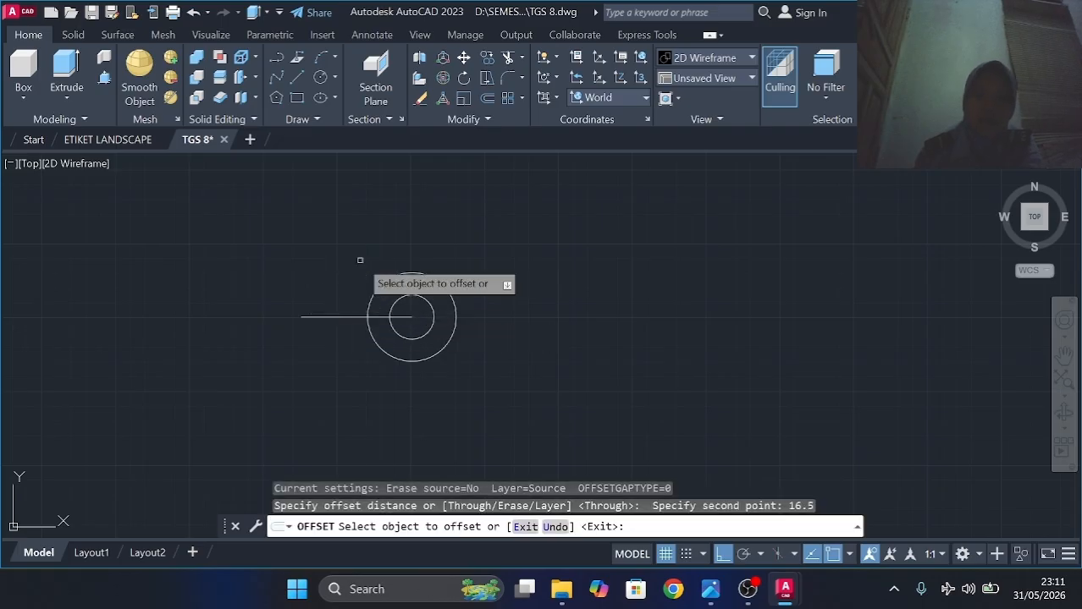
left_click(355, 318)
left_click(357, 283)
left_click(346, 315)
left_click(351, 343)
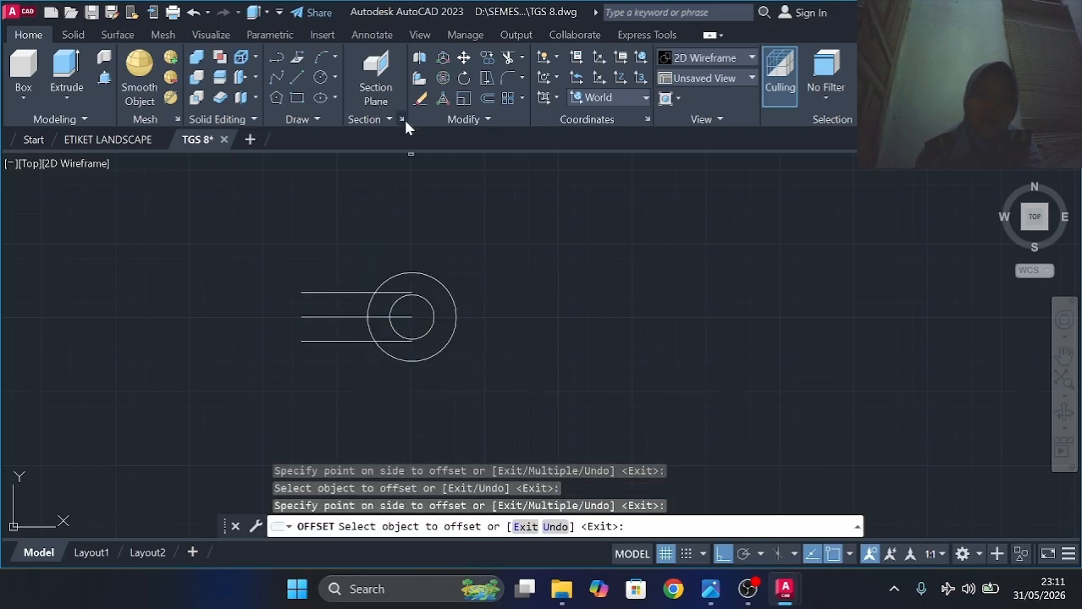
End the Offset command and delete the original middle line between the two offset copies.
left_click(364, 317)
key("Escape")
left_click(369, 317)
key("Delete")
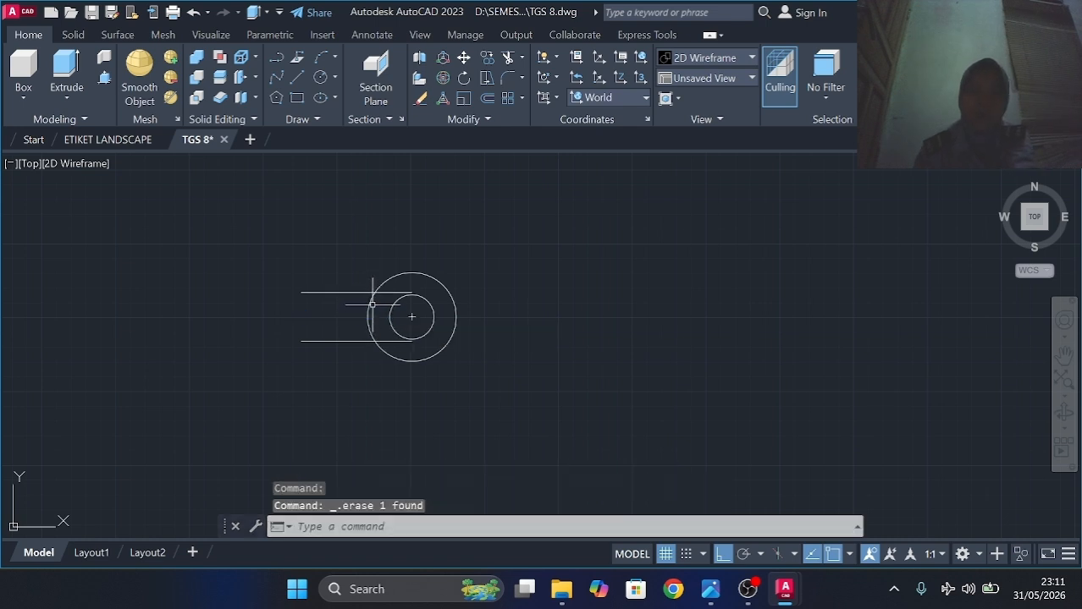
Close the open left end of the arm with a vertical line, stretched to meet the upper line's endpoint.
left_click(297, 77)
left_click(300, 341)
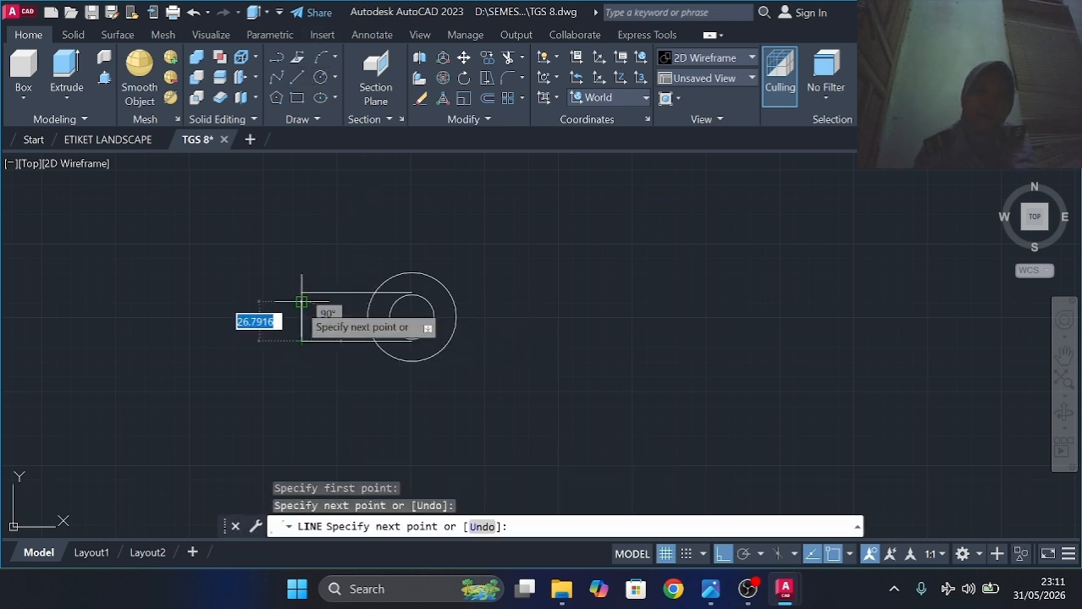
key("Escape")
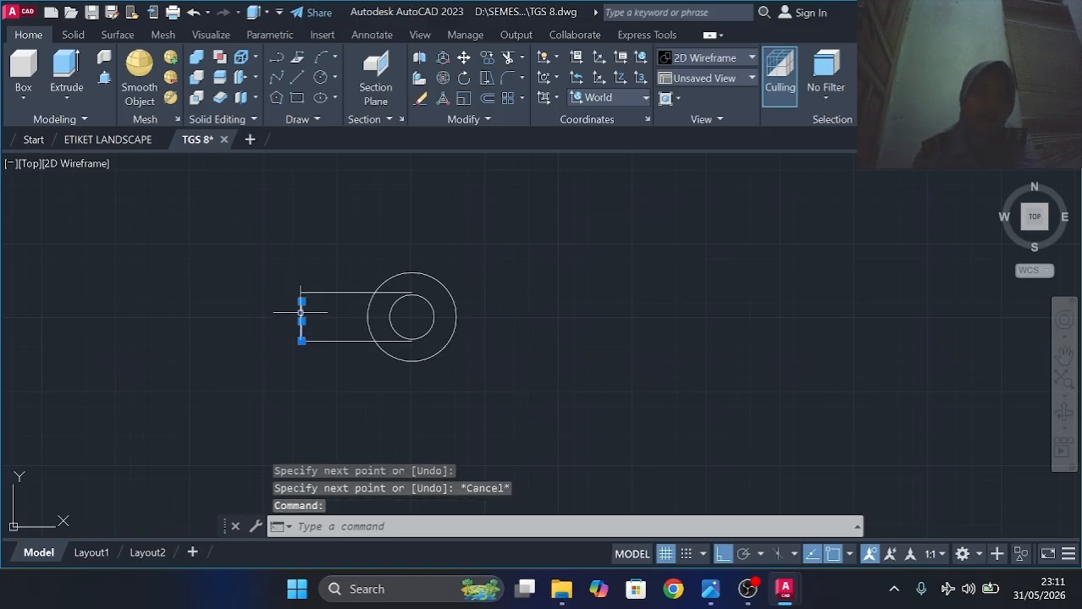
left_click(300, 301)
left_click(300, 292)
key("space")
Trim the portions of the two horizontal arm lines that lie inside the outer circle.
left_click(509, 56)
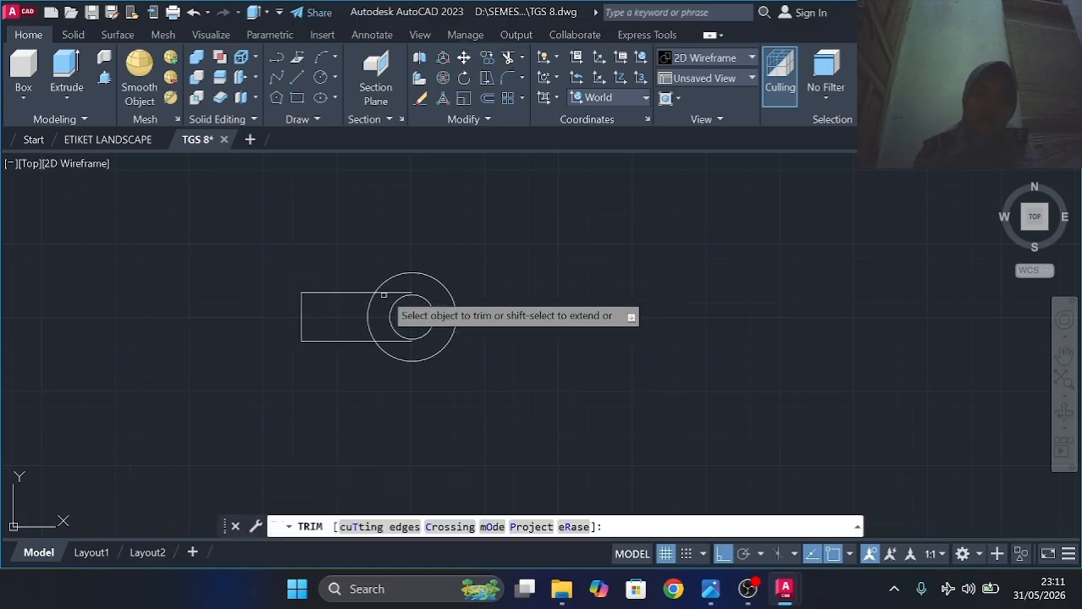
left_click(389, 341)
left_click(388, 292)
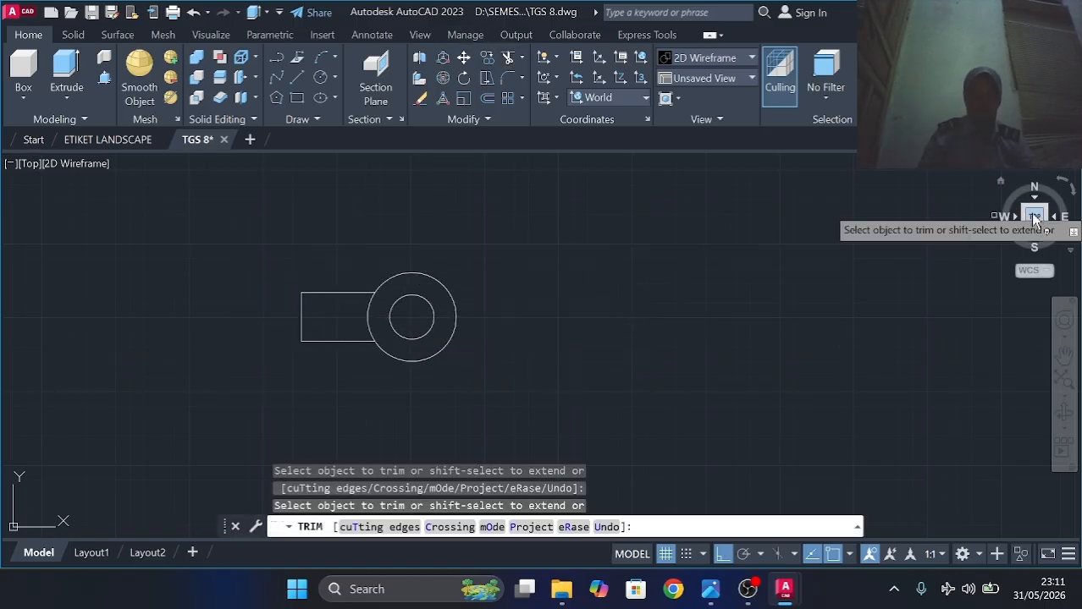
left_click(6, 172)
key("Escape")
Split model space into two vertical viewports and show the active one in Shaded with edges style from a tilted 3D angle.
left_click(10, 164)
mouse_move(169, 198)
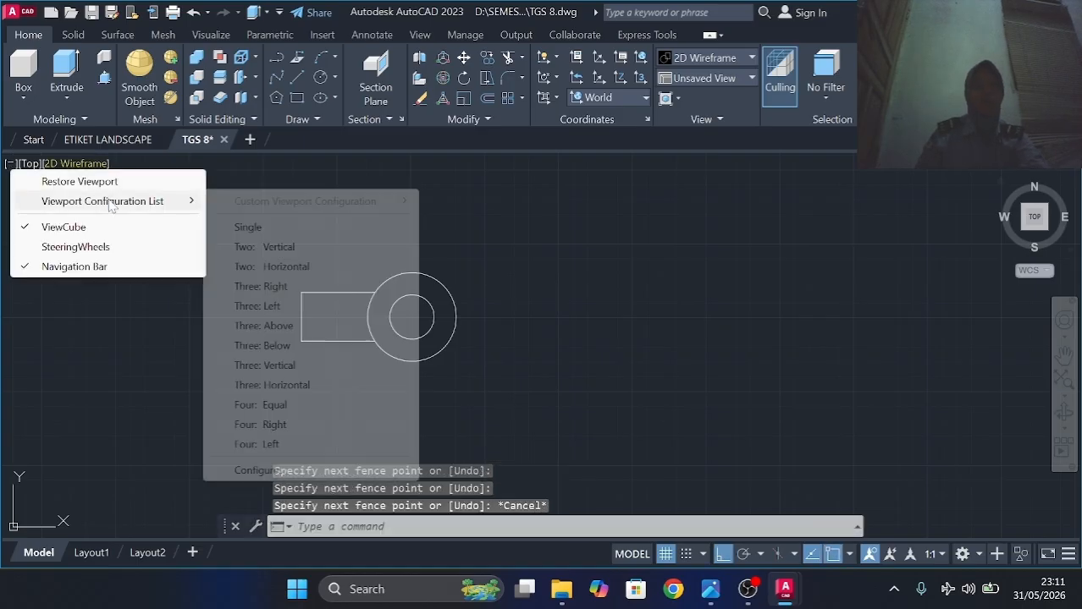
left_click(330, 248)
left_click(727, 61)
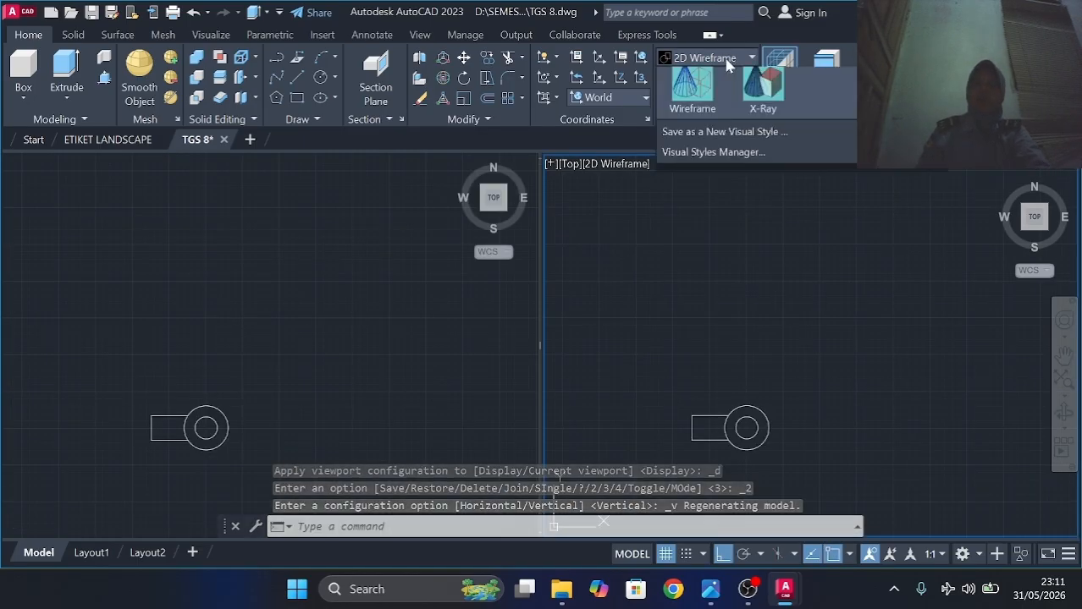
left_click(763, 178)
middle_click_drag(862, 309, 880, 237, "shift")
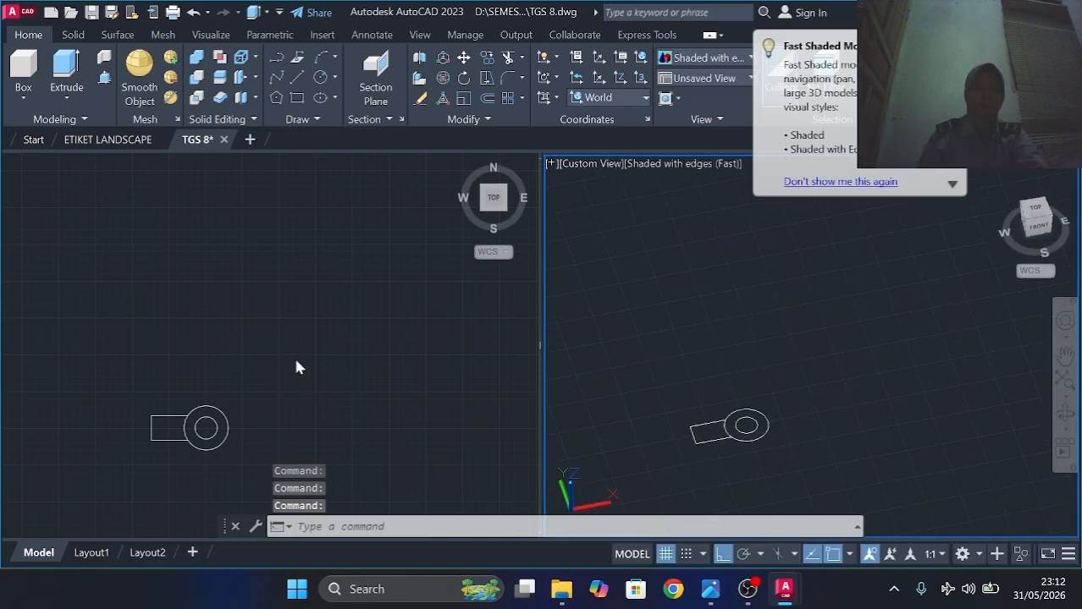
In the top-view viewport, presspull the ring area between the two circles to a height of 36.
left_click(215, 442)
middle_click_drag(215, 442, 297, 304)
scroll(297, 304, "up", 3)
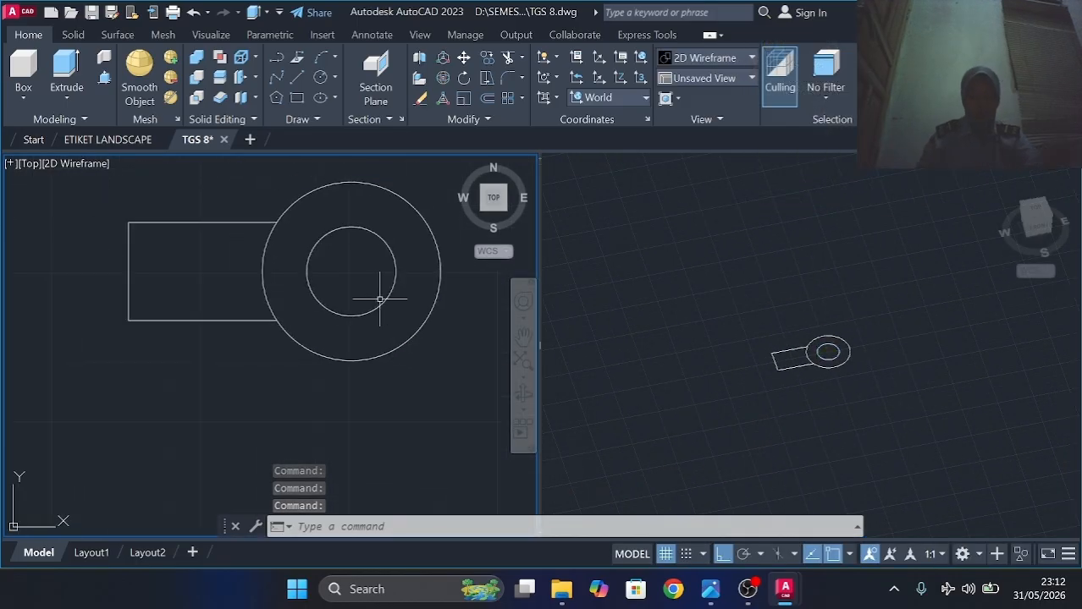
left_click(105, 79)
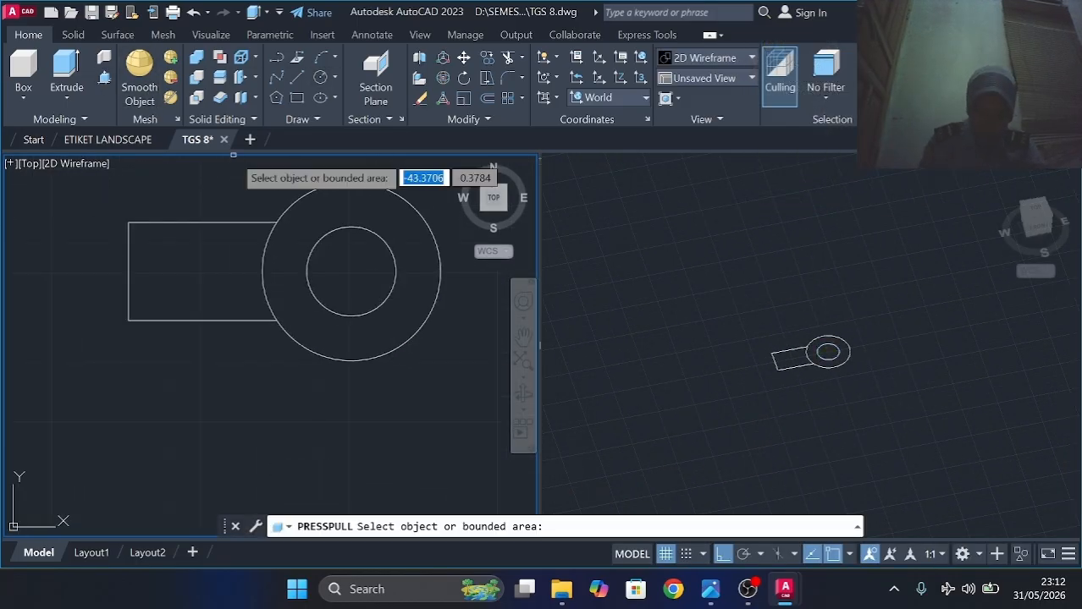
left_click(298, 203)
type("36")
key("Return")
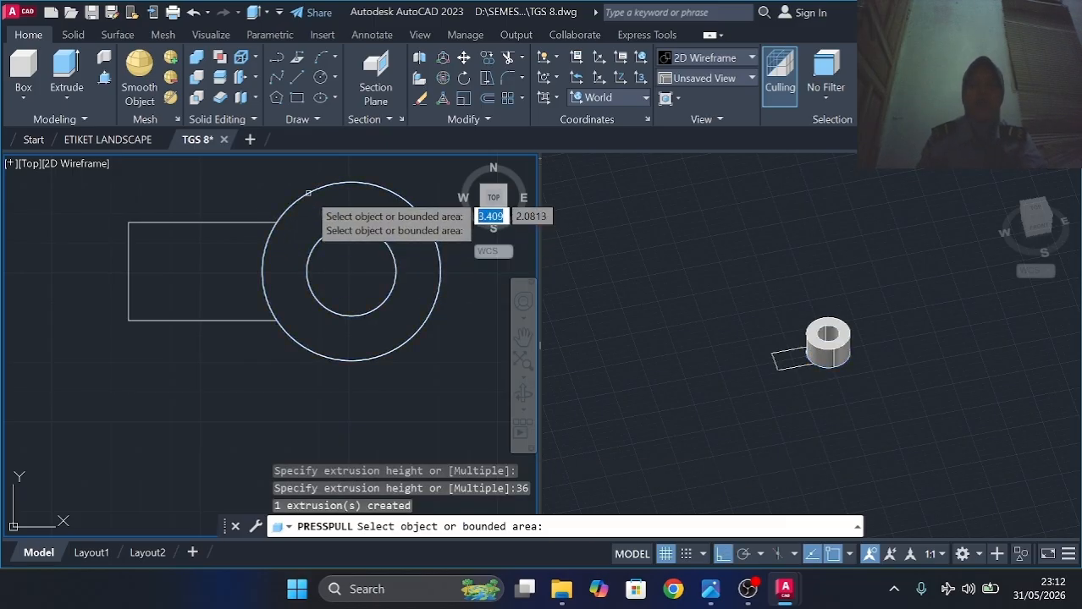
key("Return")
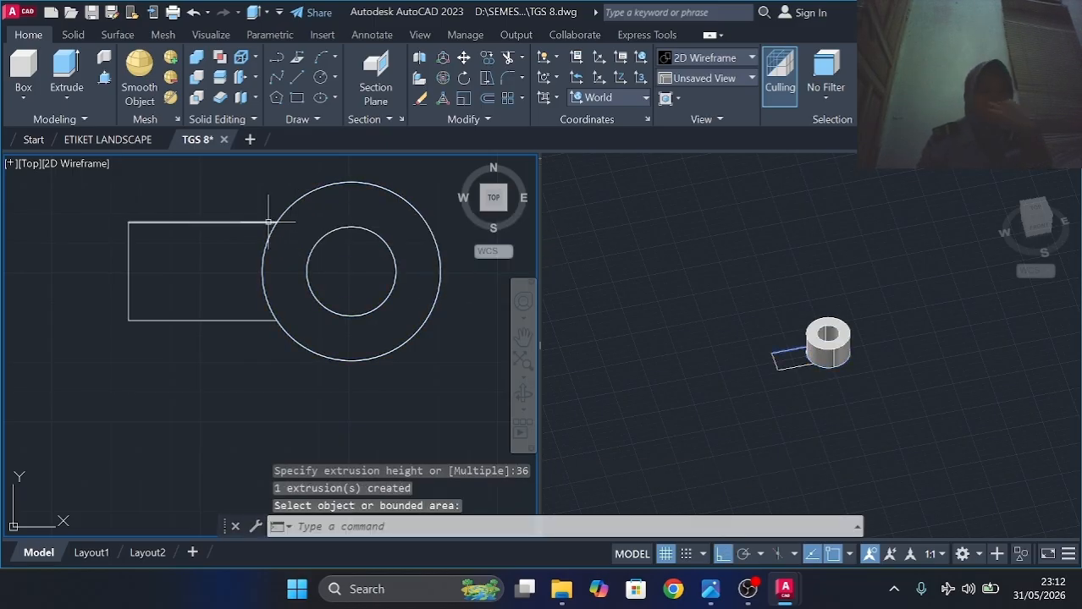
Presspull the enclosed rectangular arm area beside the ring to a height of 33.
left_click(492, 226)
key("ctrl+z")
left_click(105, 79)
left_click(212, 280)
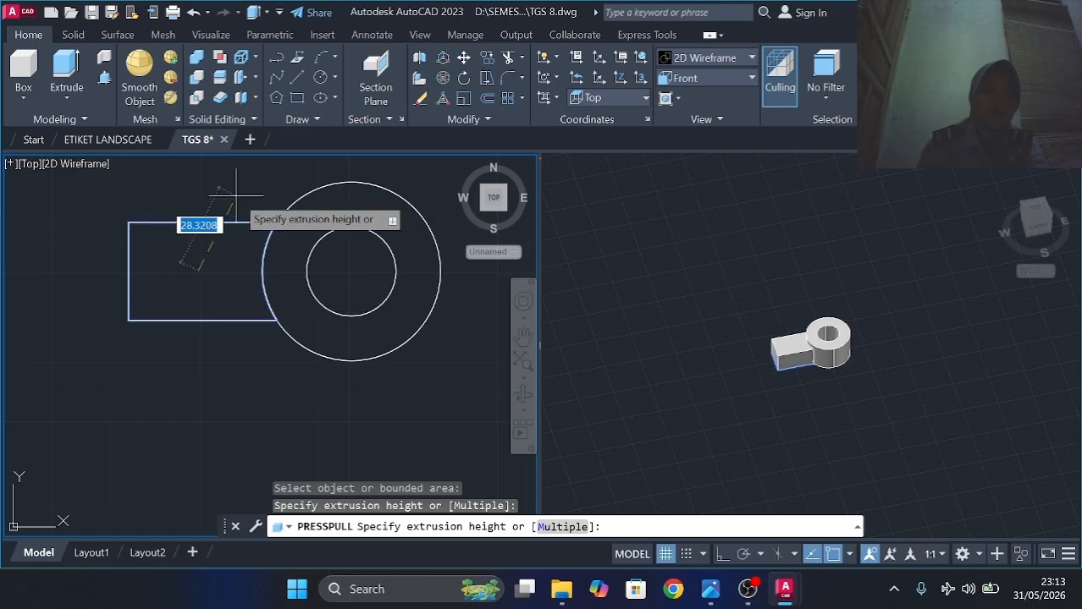
key("Return")
Switch the wireframe viewport to the Front view.
left_click(492, 227)
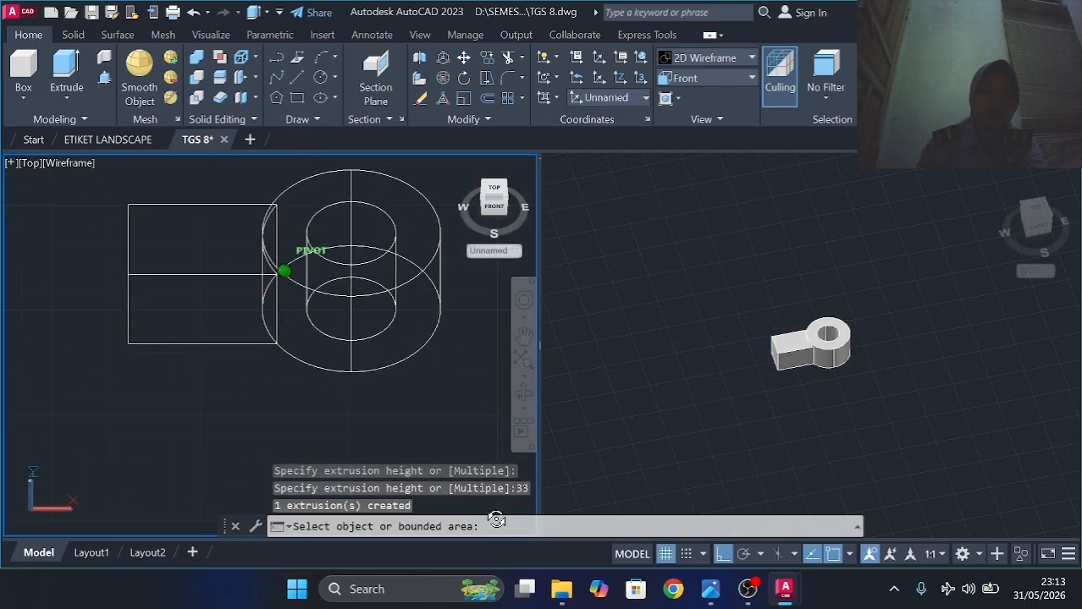
left_click(711, 78)
left_click(677, 167)
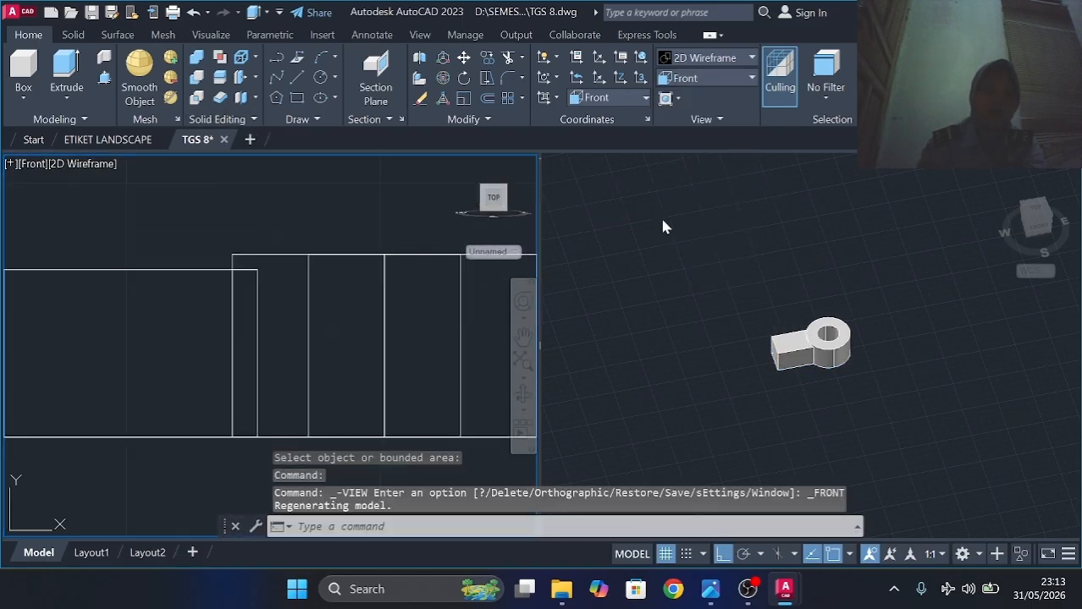
Draw a line 18 down from the ring's upper left corner, then continue it horizontally leftward to the middle of the arm.
left_click(301, 78)
left_click(232, 254)
type("1")
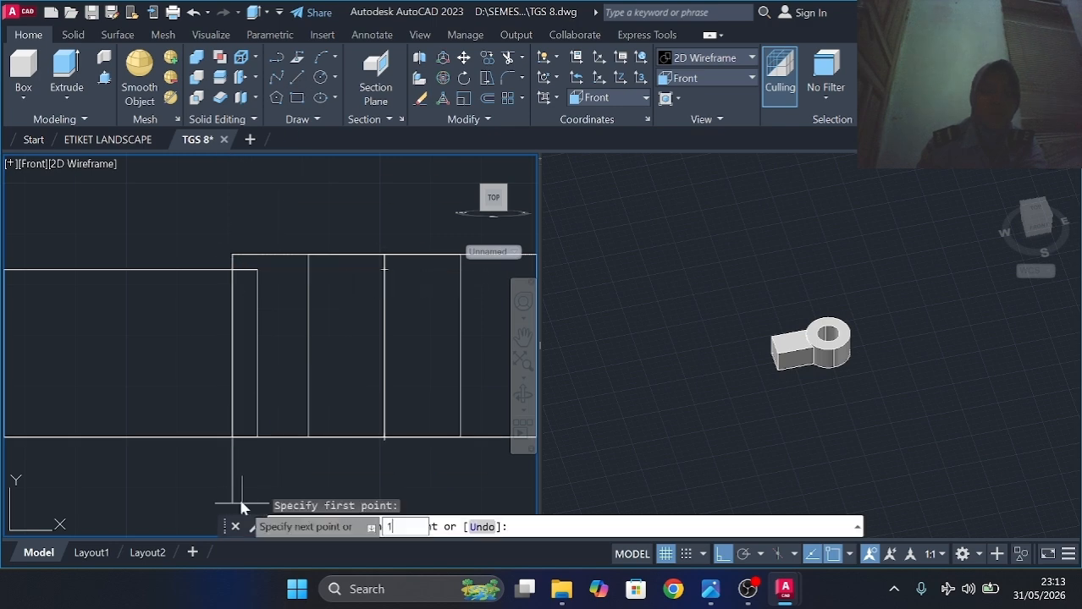
type("8")
key("Return")
left_click(123, 351)
key("Return")
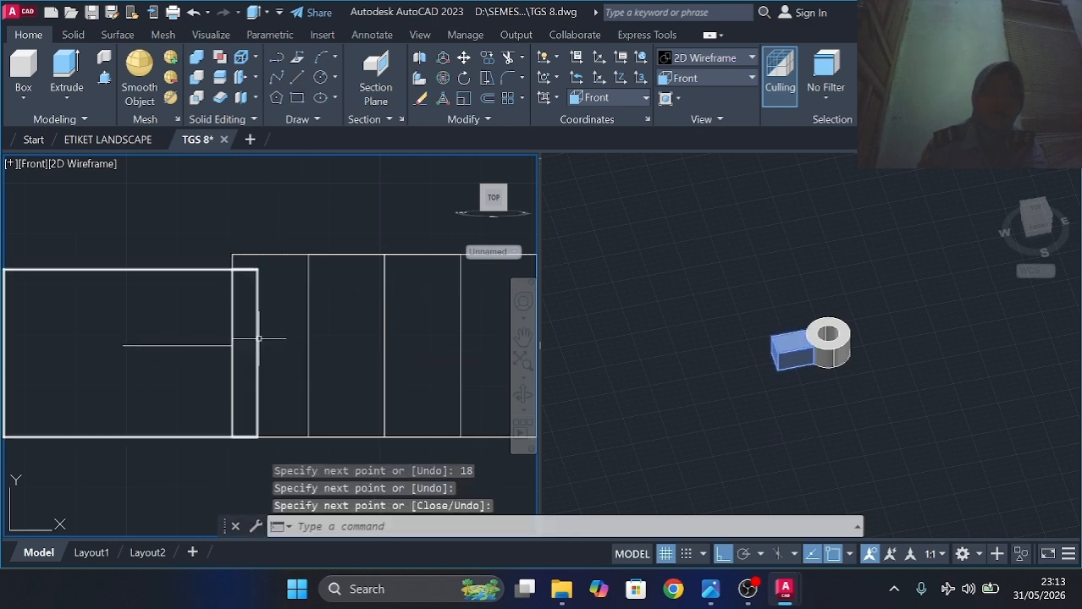
Try to move the arm solid from its right edge's midpoint up to the level of the horizontal reference line.
left_click(258, 334)
left_click(464, 56)
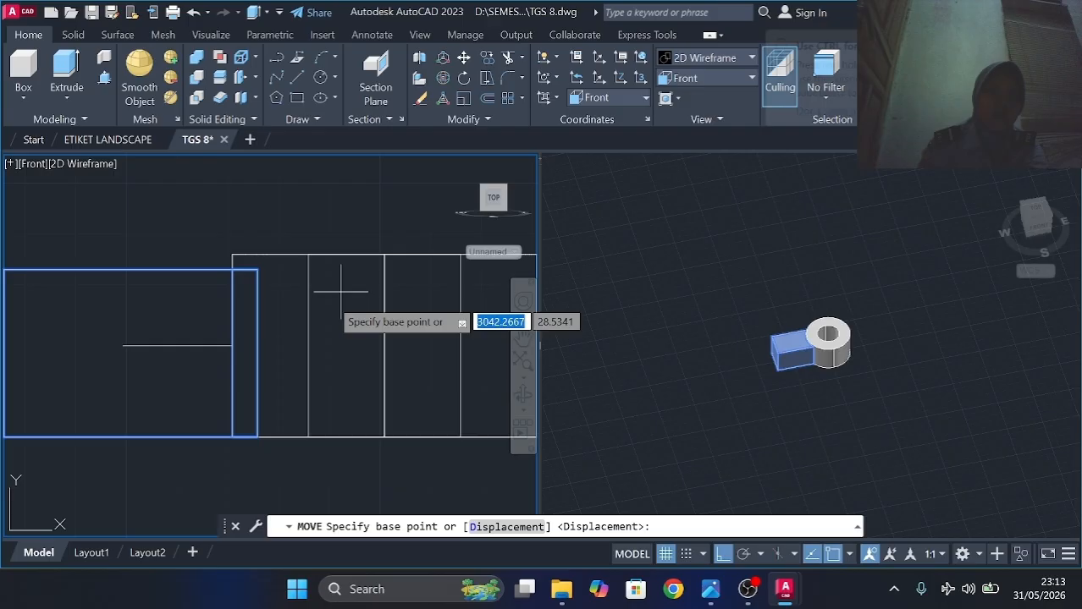
left_click(256, 353)
left_click(259, 338)
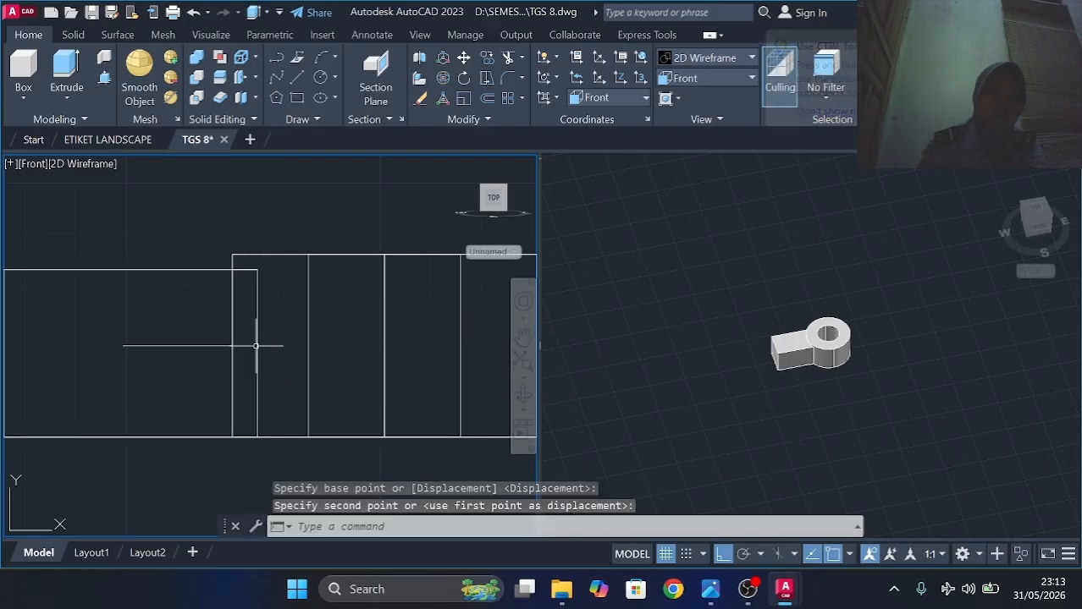
left_click(258, 350)
key("Return")
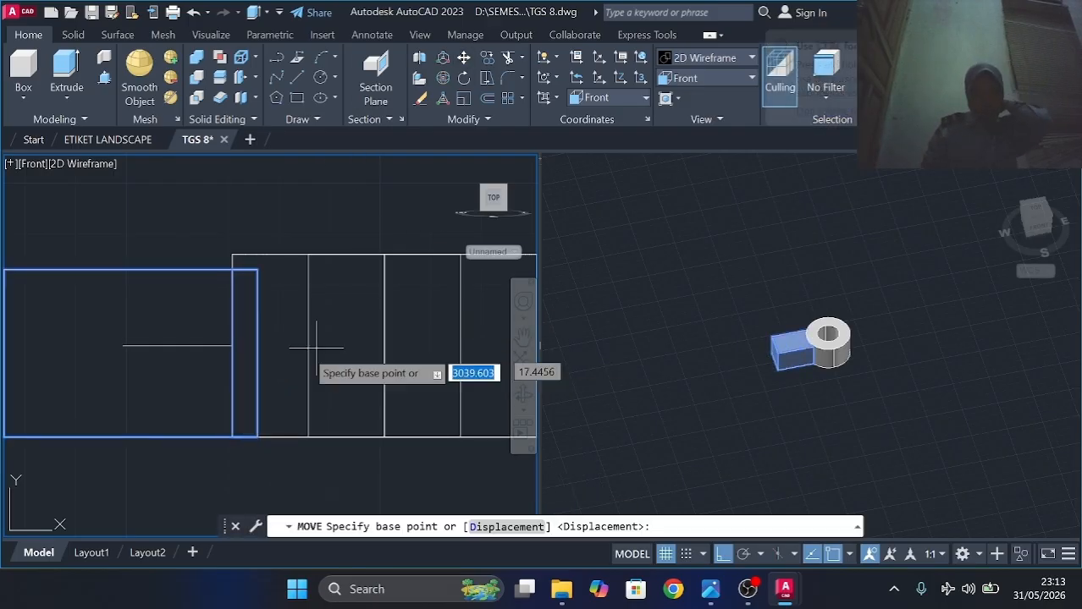
left_click(256, 352)
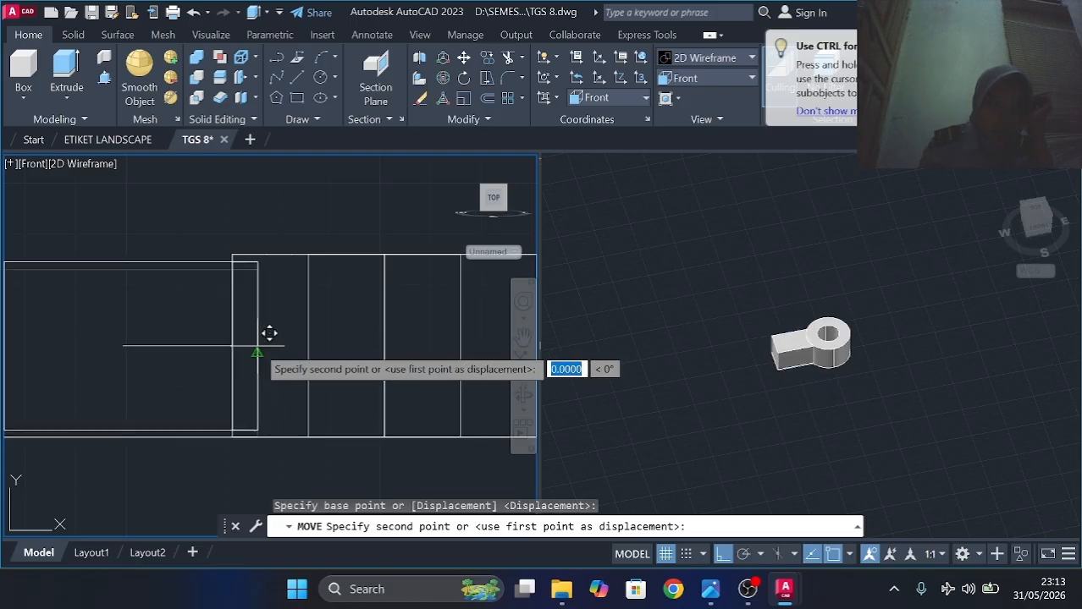
left_click(269, 334)
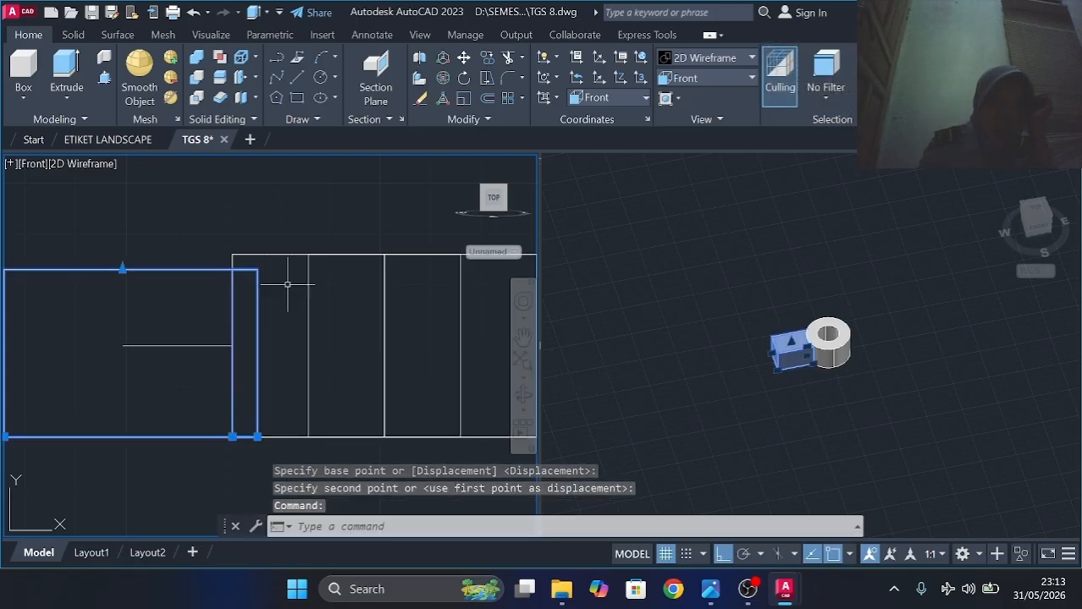
left_click(465, 59)
left_click(269, 340)
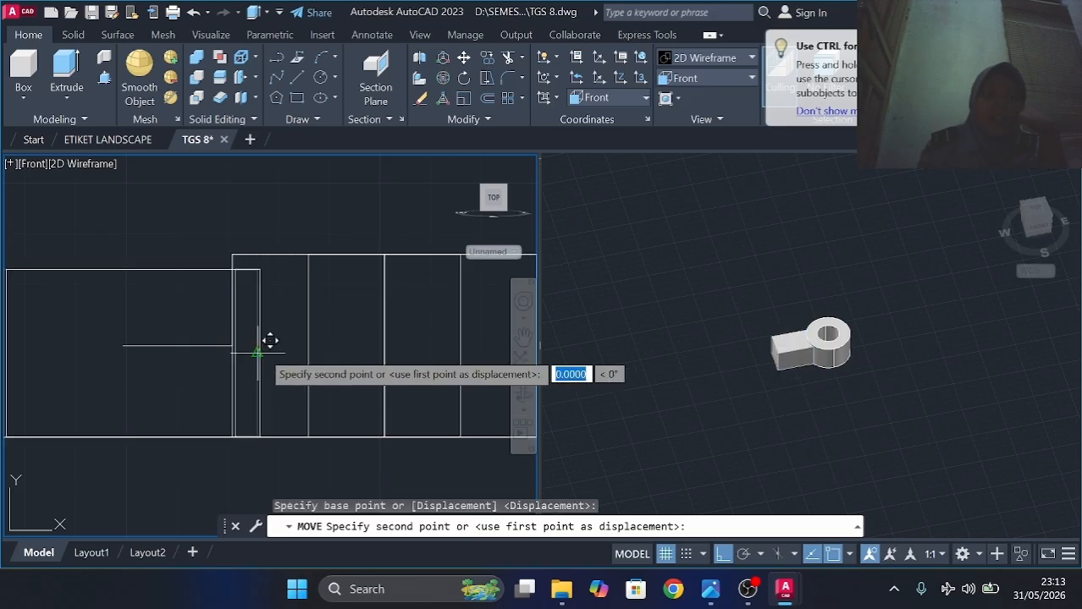
key("Escape")
Stretch the right end of the horizontal reference line past the arm's right edge, close to the ring's hole.
left_click(228, 344)
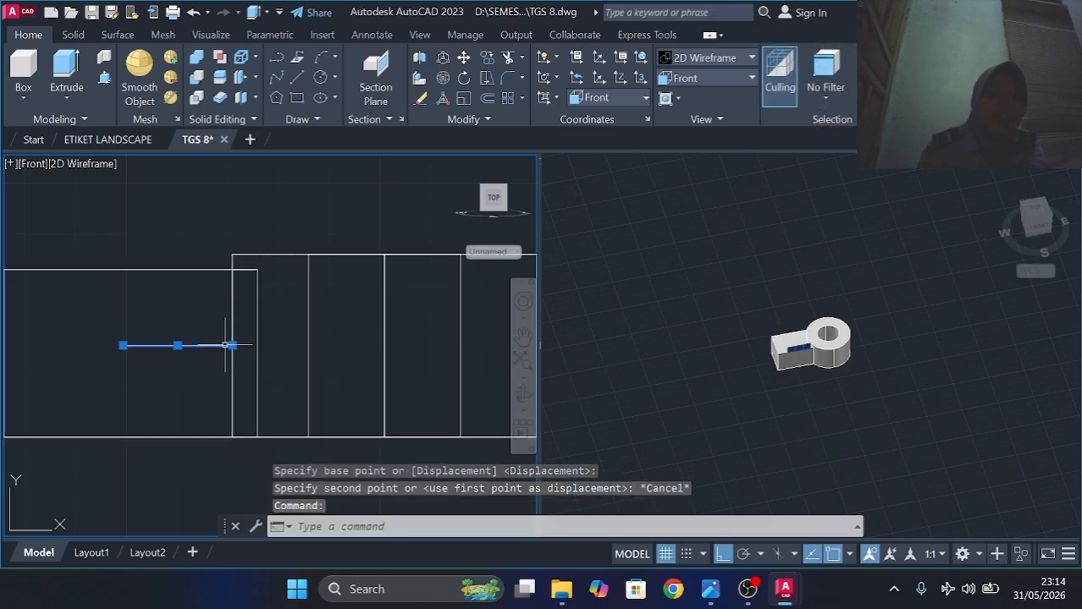
key("Escape")
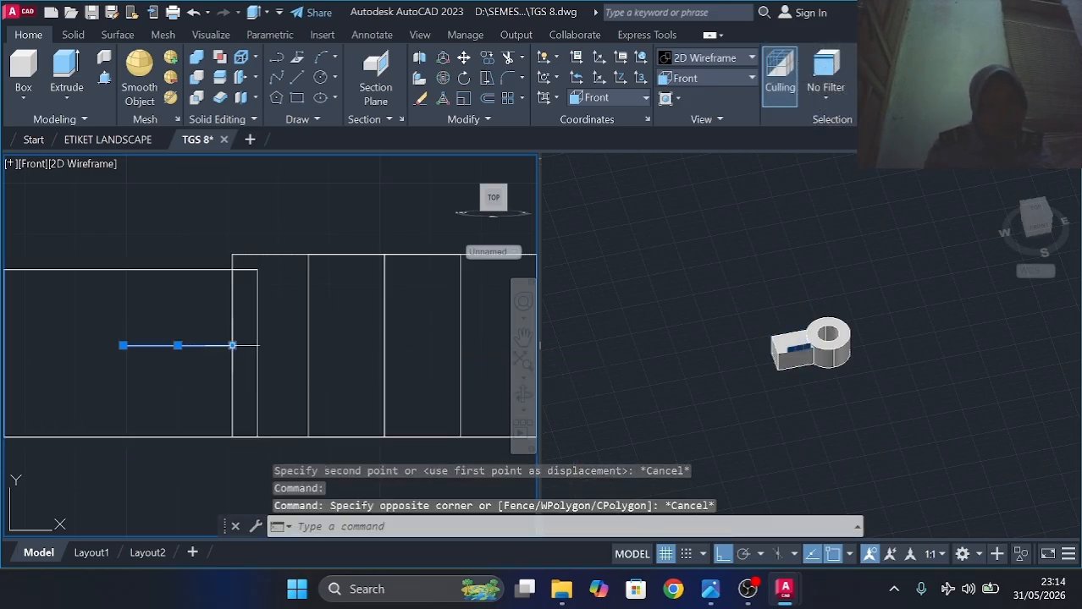
left_click(231, 346)
left_click(302, 345)
left_click(464, 57)
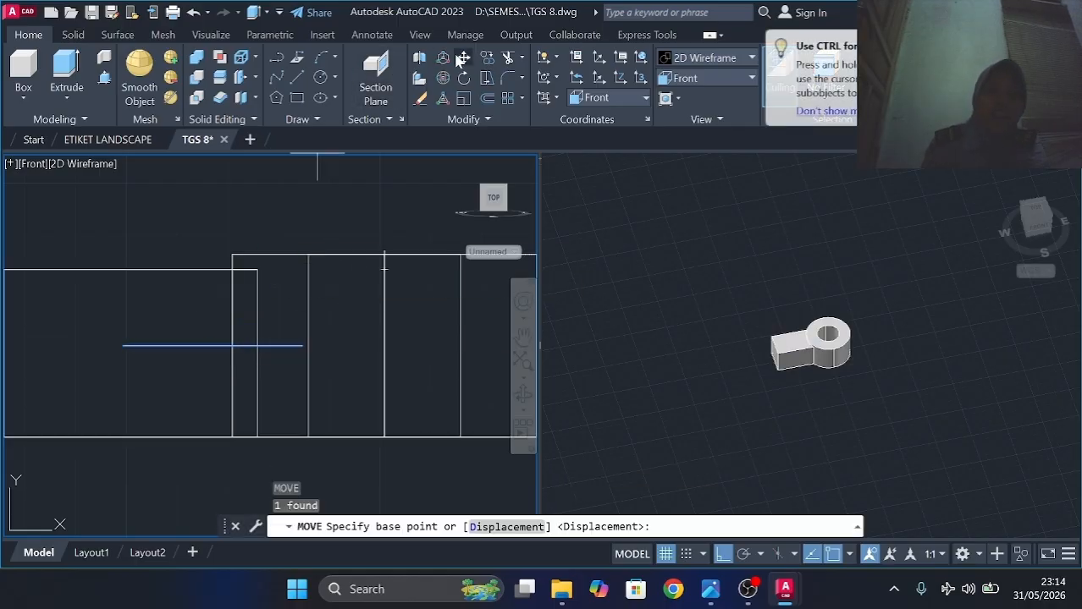
key("Return")
key("Escape")
Move the arm solid from its right edge's midpoint up to the horizontal reference line, and erase that line.
left_click(259, 300)
left_click(256, 272)
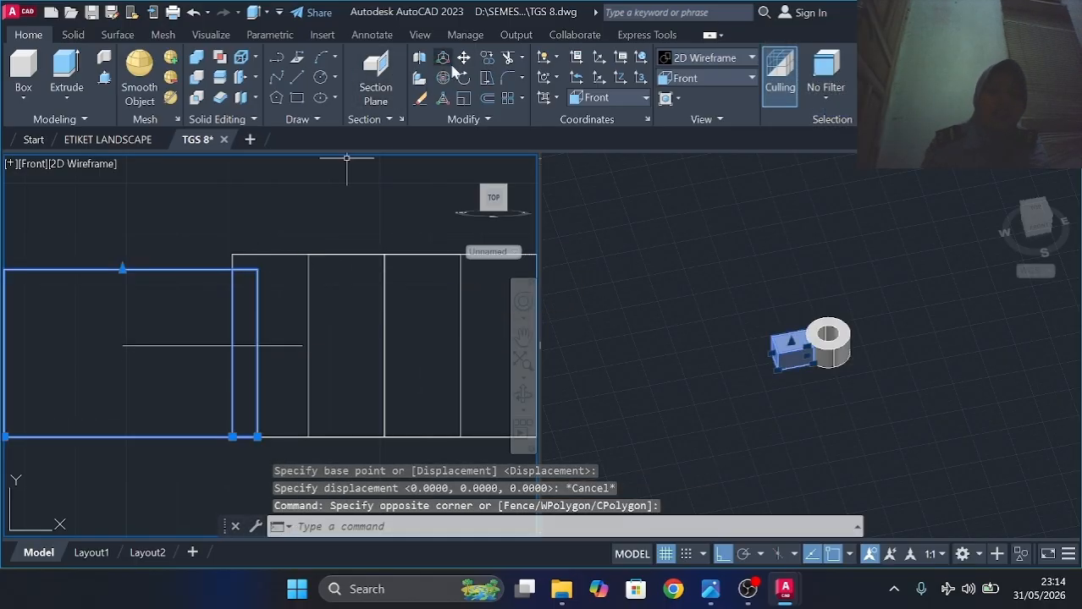
left_click(464, 57)
left_click(257, 352)
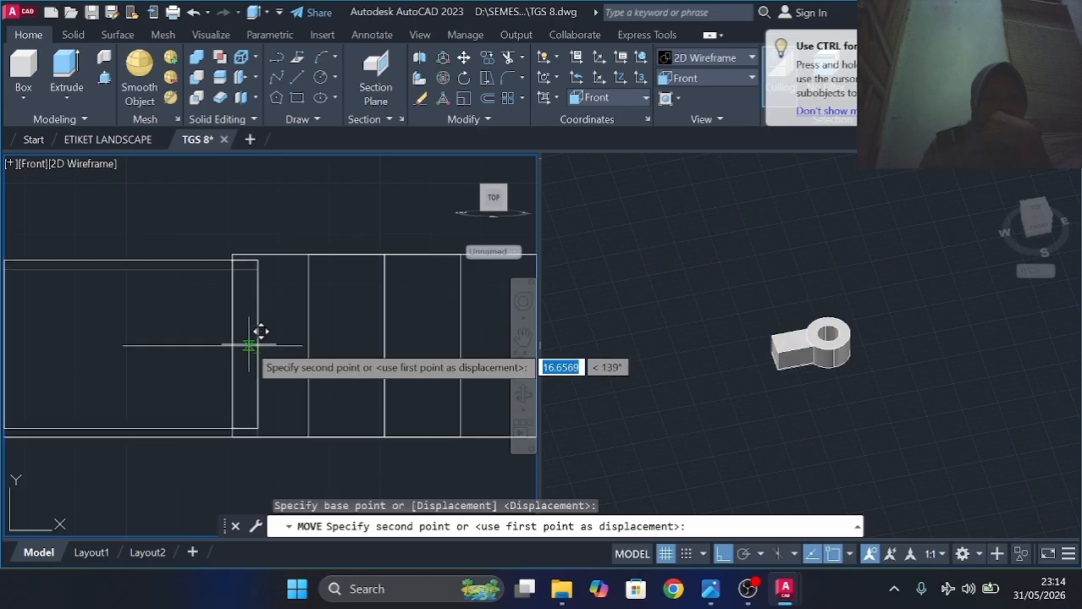
left_click(260, 330)
left_click(262, 346)
key("Delete")
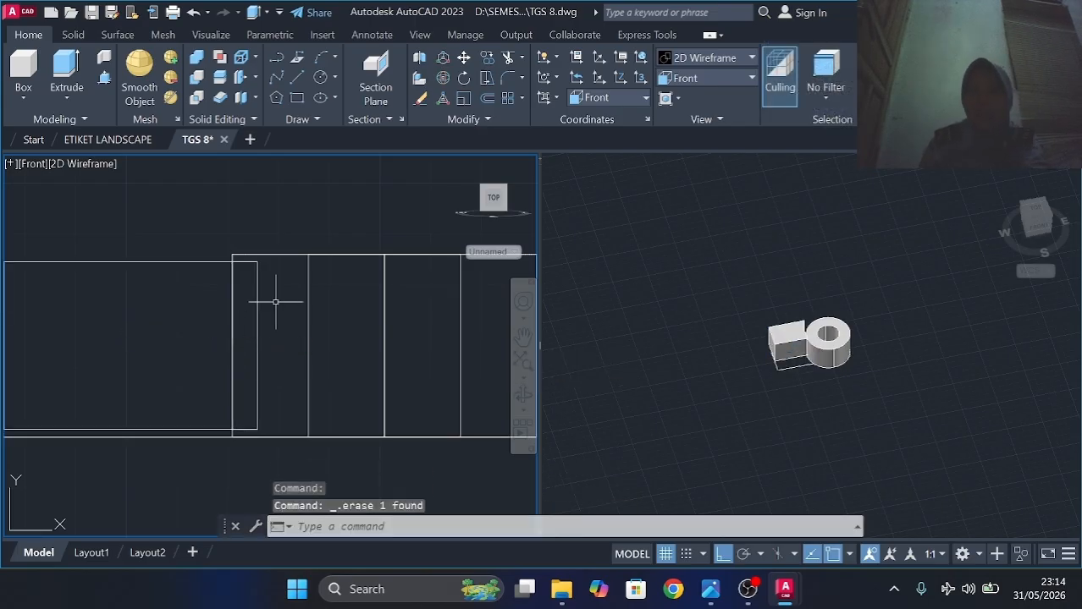
Move the displaced arm solid in the shaded viewport back against the side of the ring.
left_click(785, 329)
left_click(785, 328)
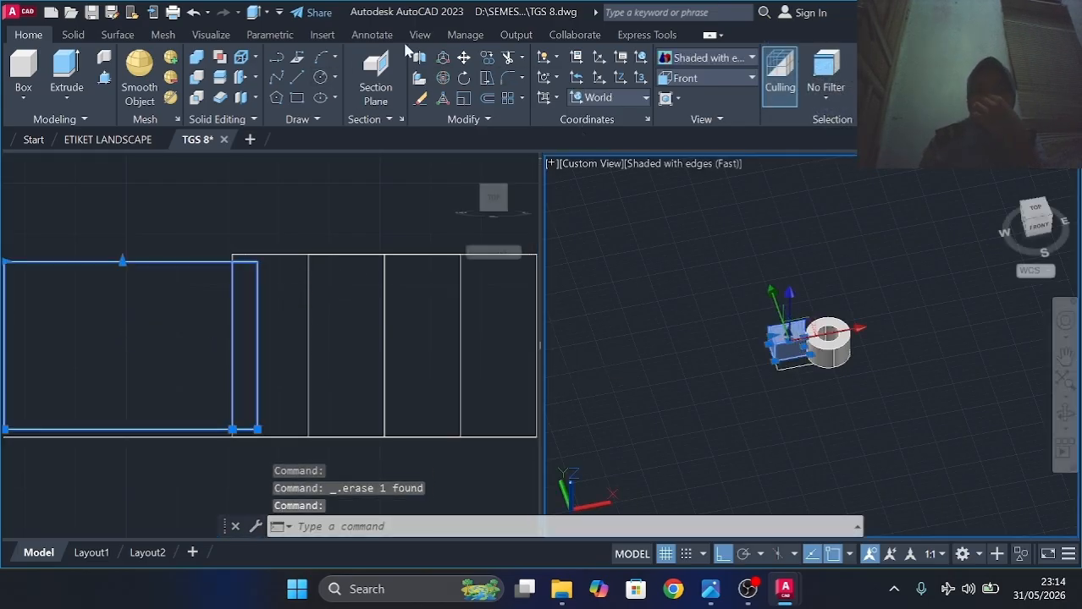
left_click(464, 58)
scroll(713, 292, "up", 4)
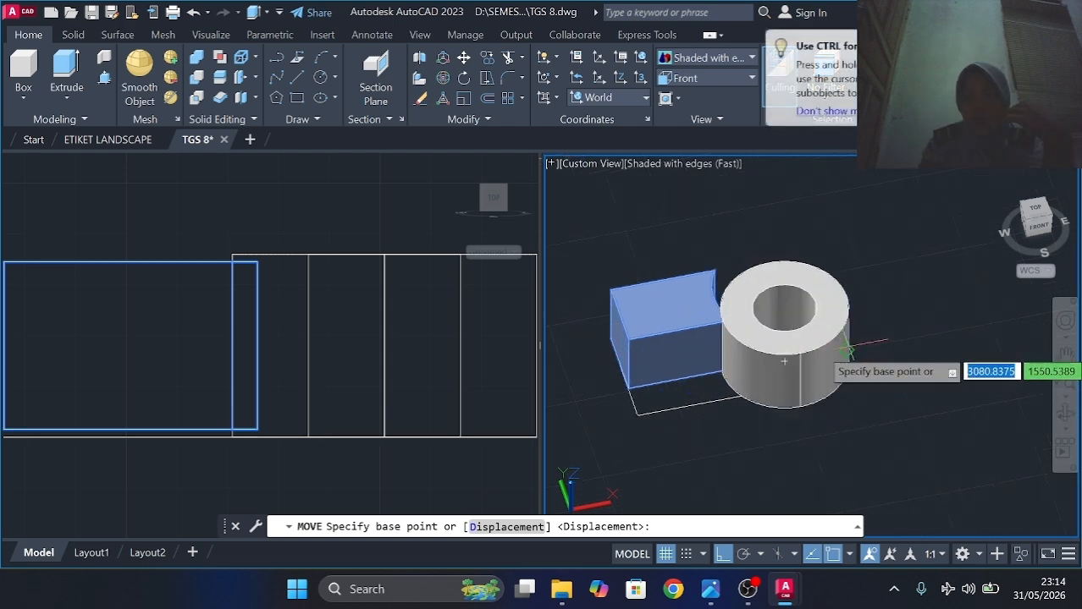
left_click(714, 295)
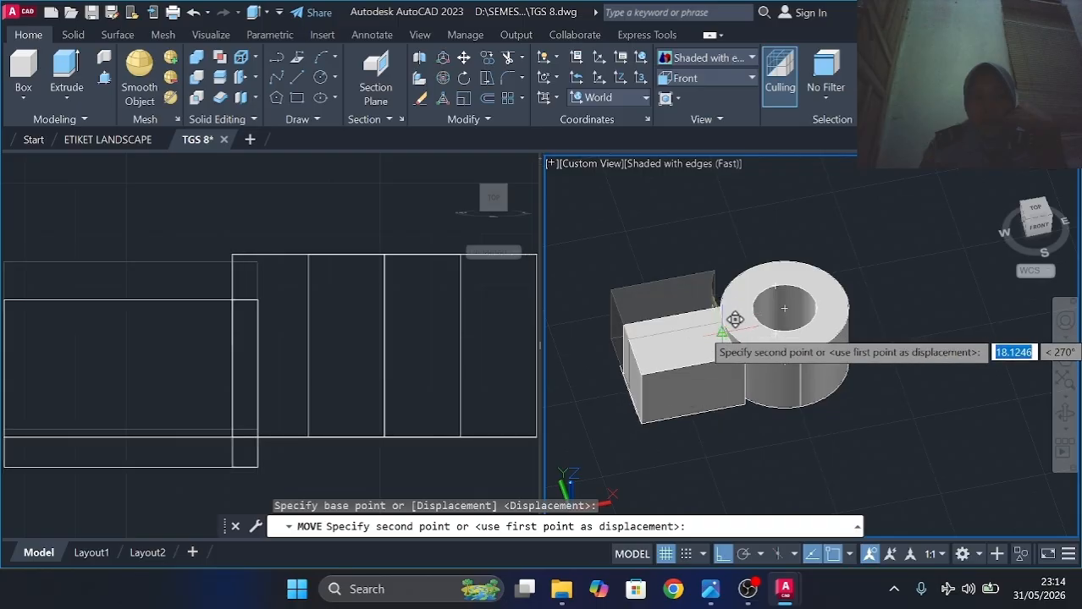
left_click(734, 320)
scroll(871, 298, "down", 2)
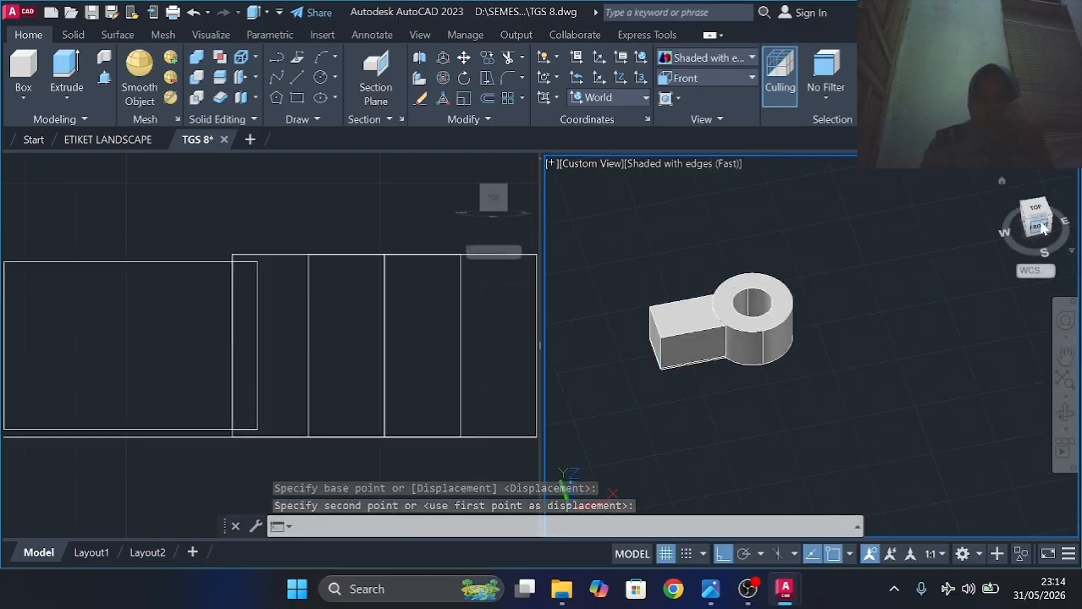
left_click_drag(1043, 229, 1034, 227)
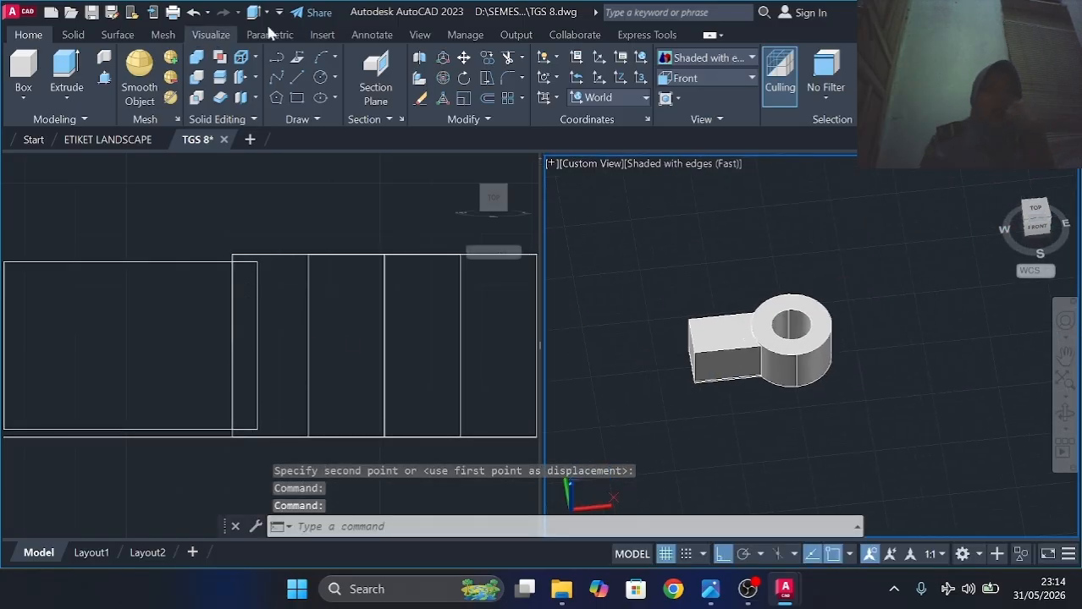
Try to draw a 75-long line from the ring's top centre out along the arm.
left_click(297, 77)
left_click_drag(494, 208, 498, 251)
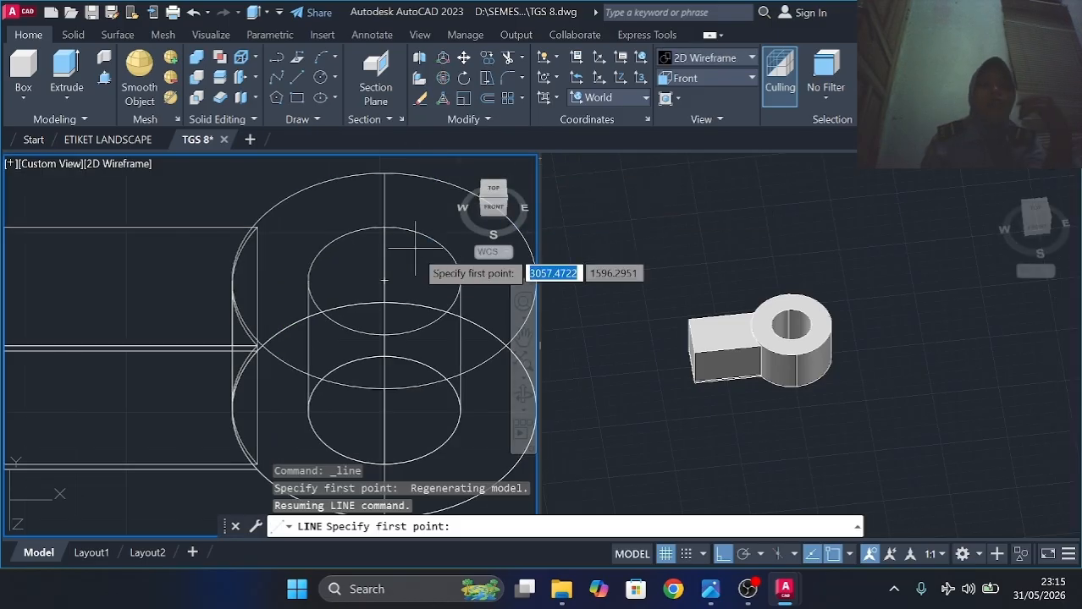
left_click(385, 280)
middle_click_drag(173, 311, 542, 364)
type("7")
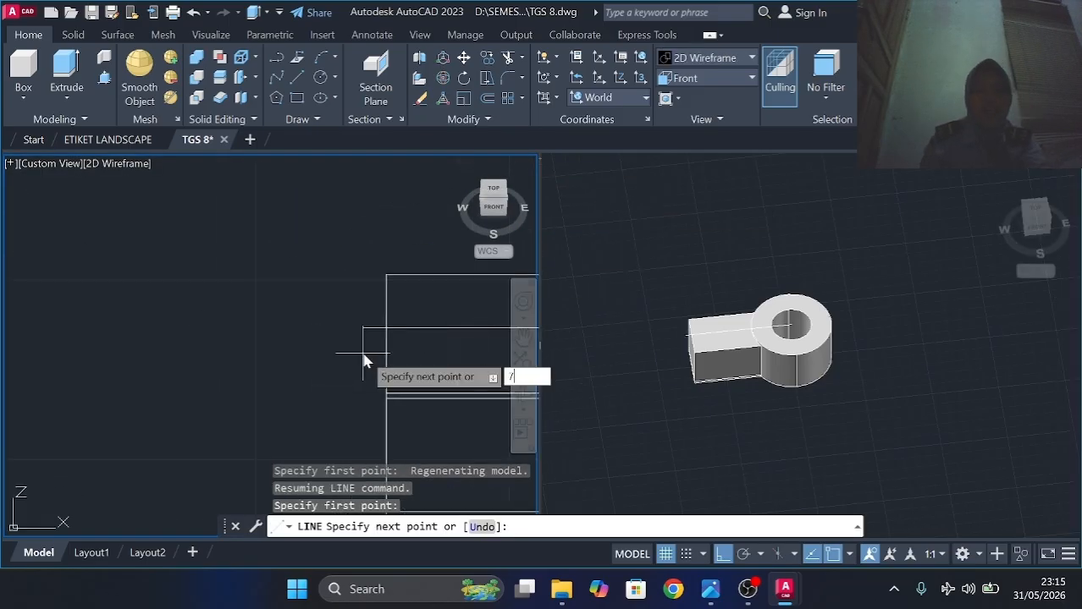
type("5")
key("Return")
middle_click_drag(488, 290, 200, 263)
left_click(198, 13)
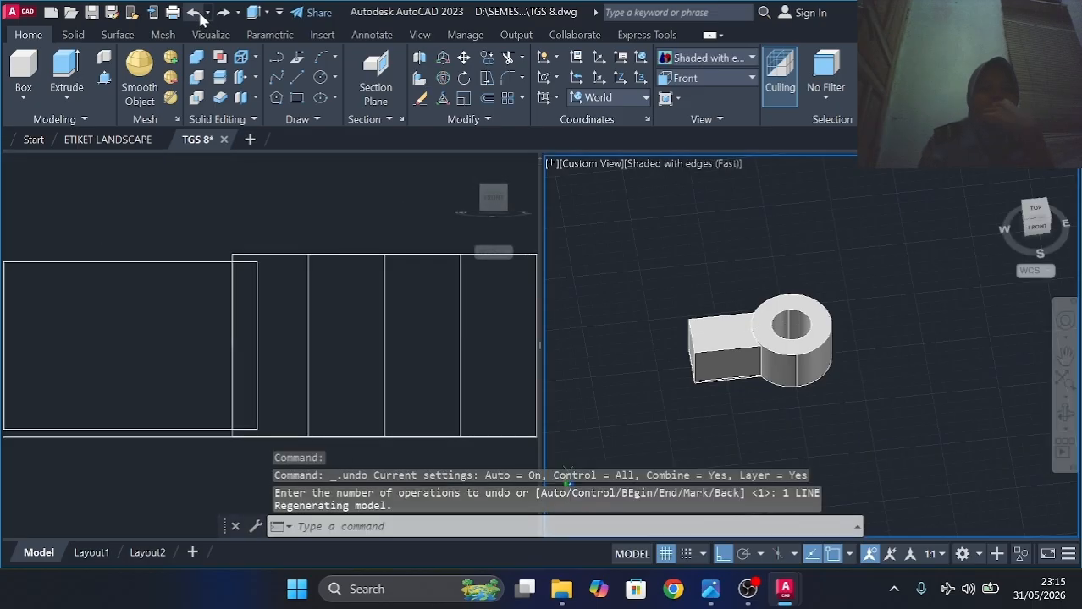
In the wireframe viewport's Top view, draw an octagon inscribed in a circle of radius 18 beyond the arm's free end.
left_click(346, 319)
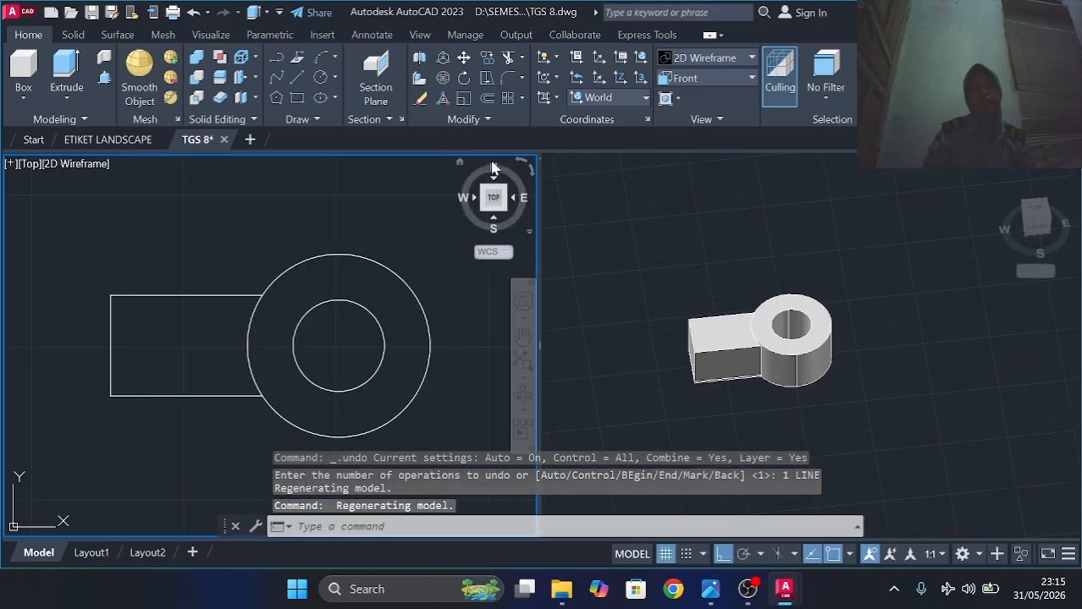
left_click(277, 99)
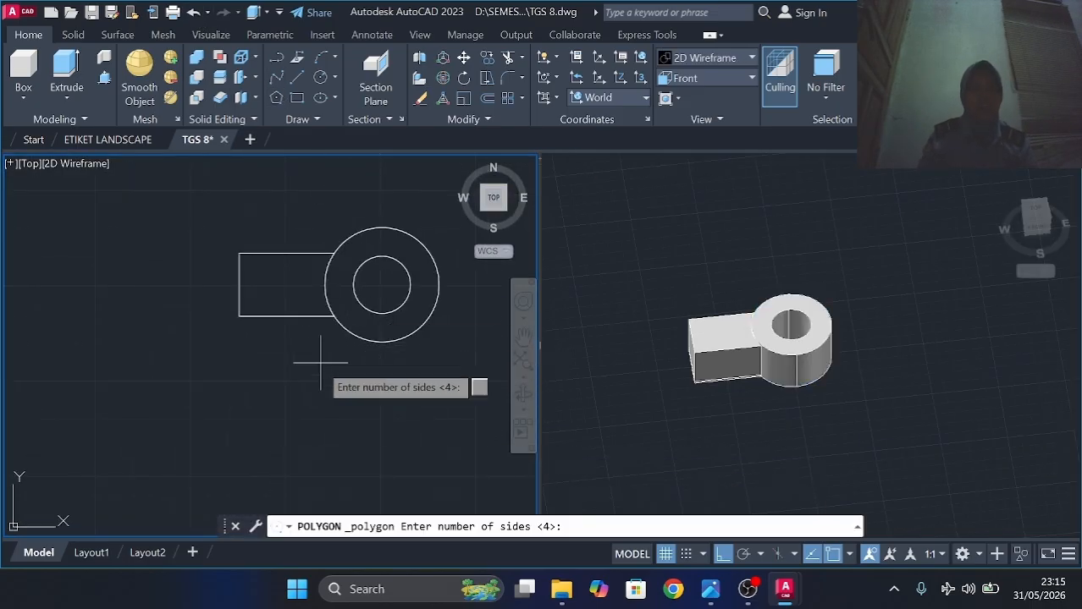
key("Return")
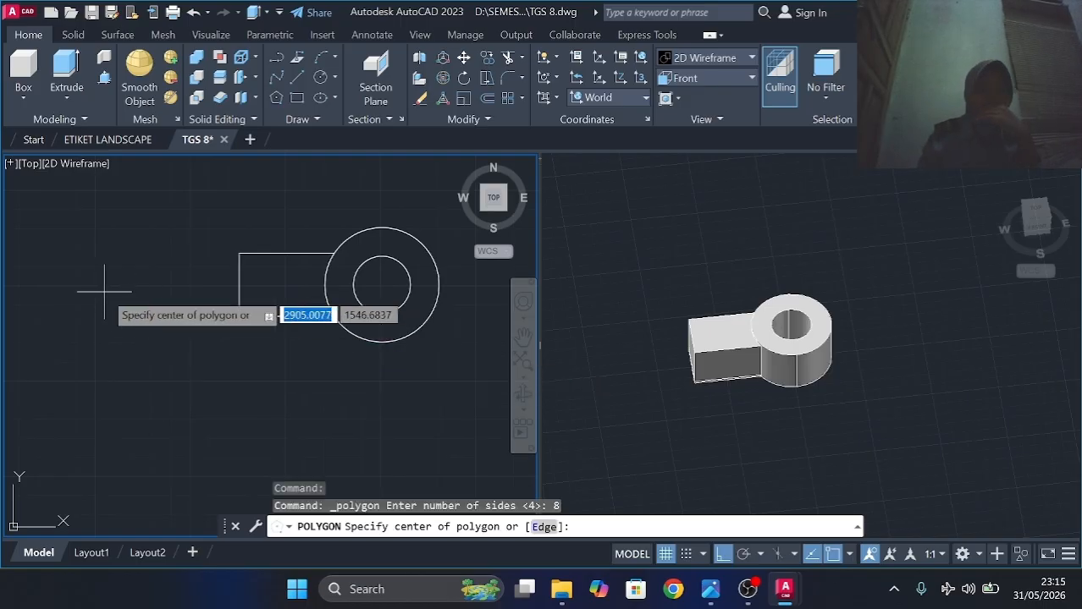
left_click(104, 291)
left_click(149, 339)
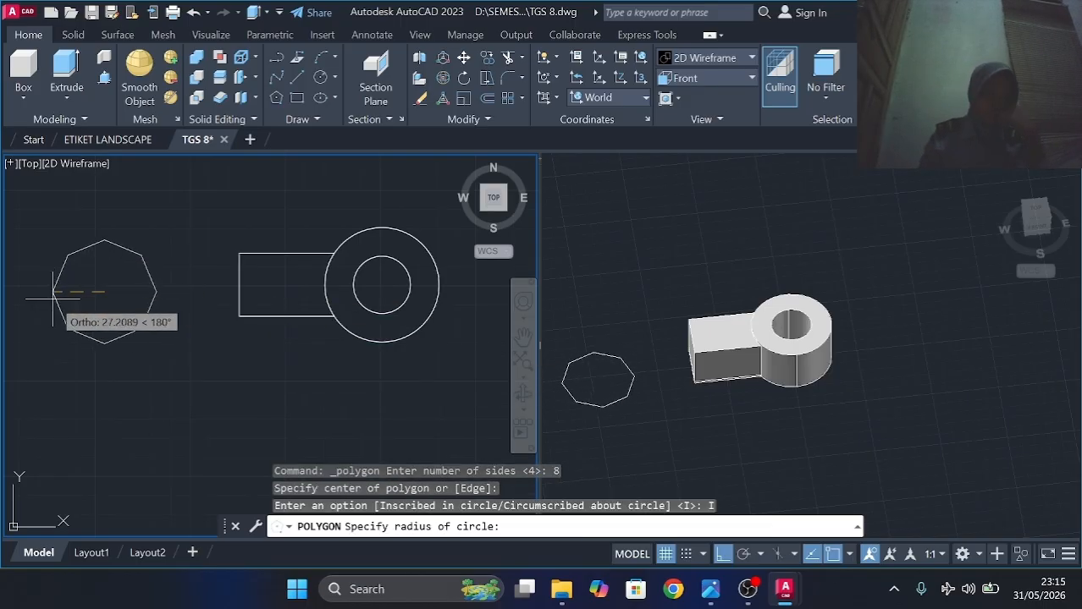
type("18")
key("Return")
Draw a circle of radius 15 centred inside the octagon.
left_click(320, 77)
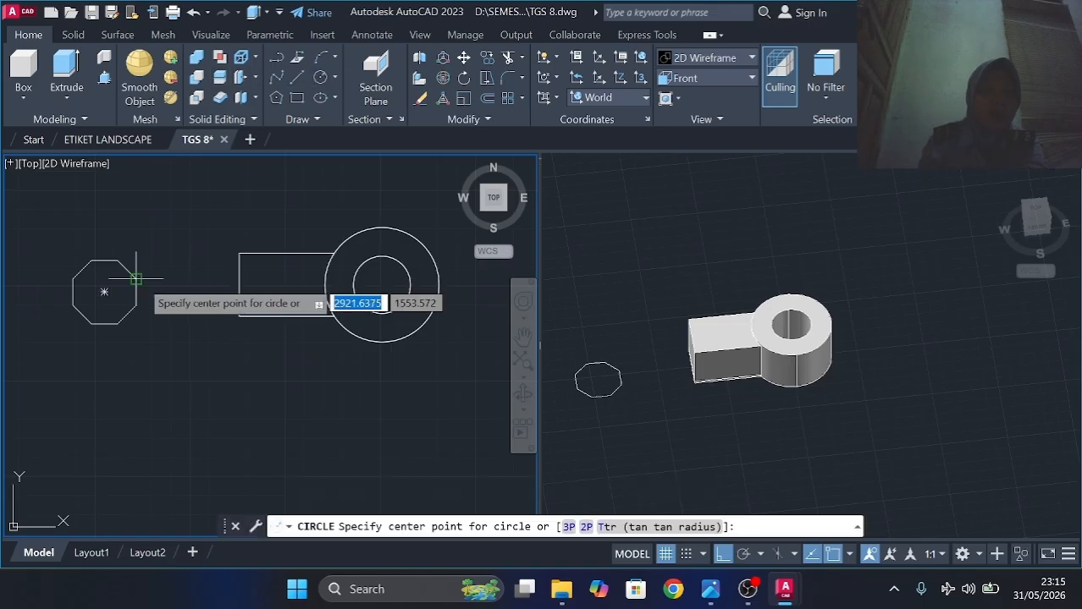
left_click(105, 292)
type("15")
key("Return")
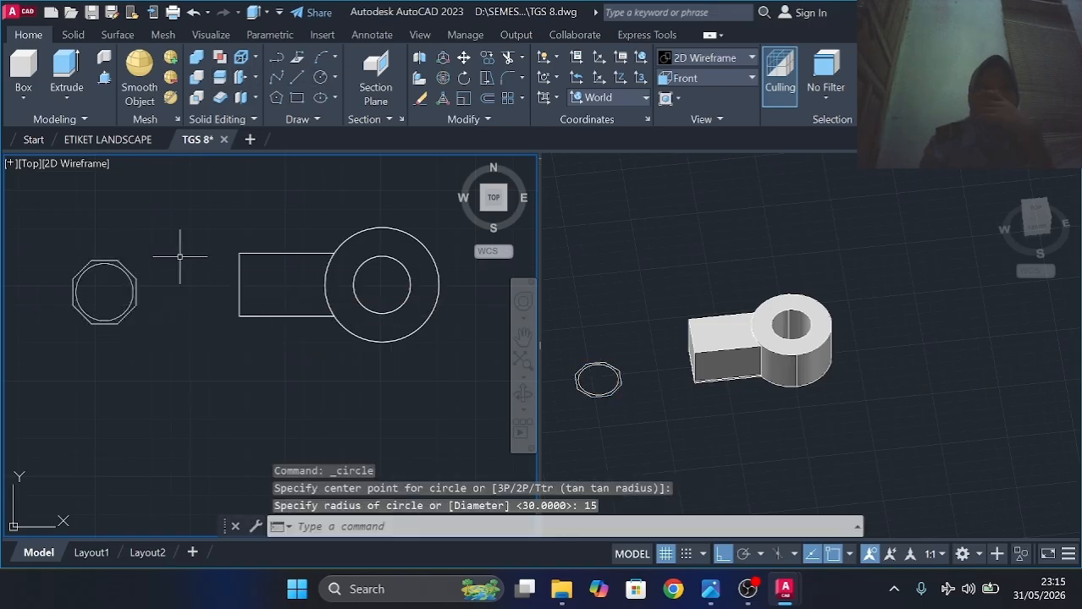
Try to press-pull the octagon into a solid.
left_click(104, 79)
left_click(105, 286)
type("4")
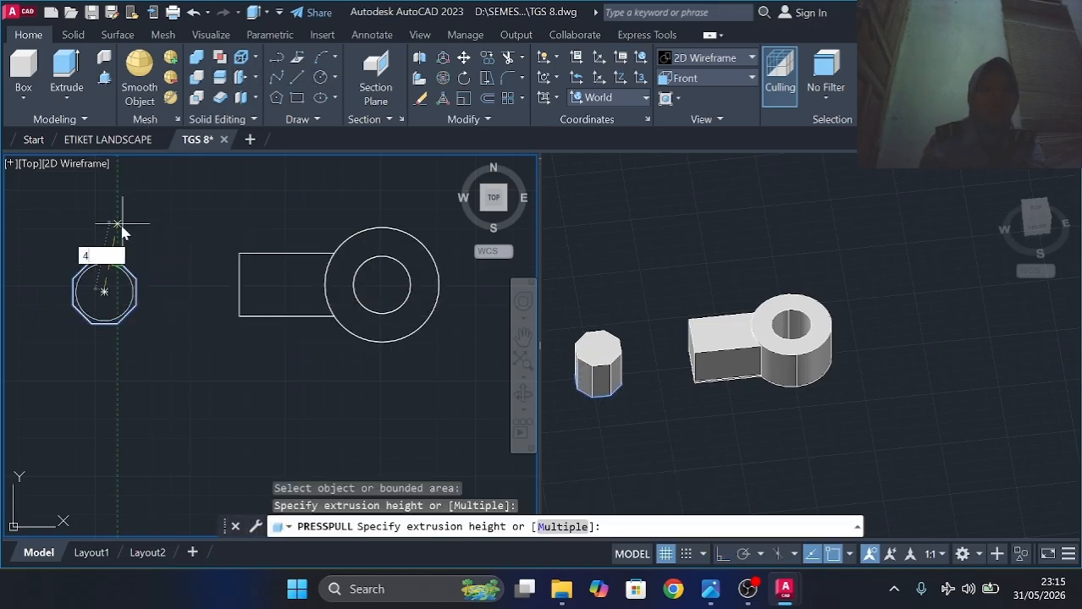
type("55")
key("Return")
left_click(192, 13)
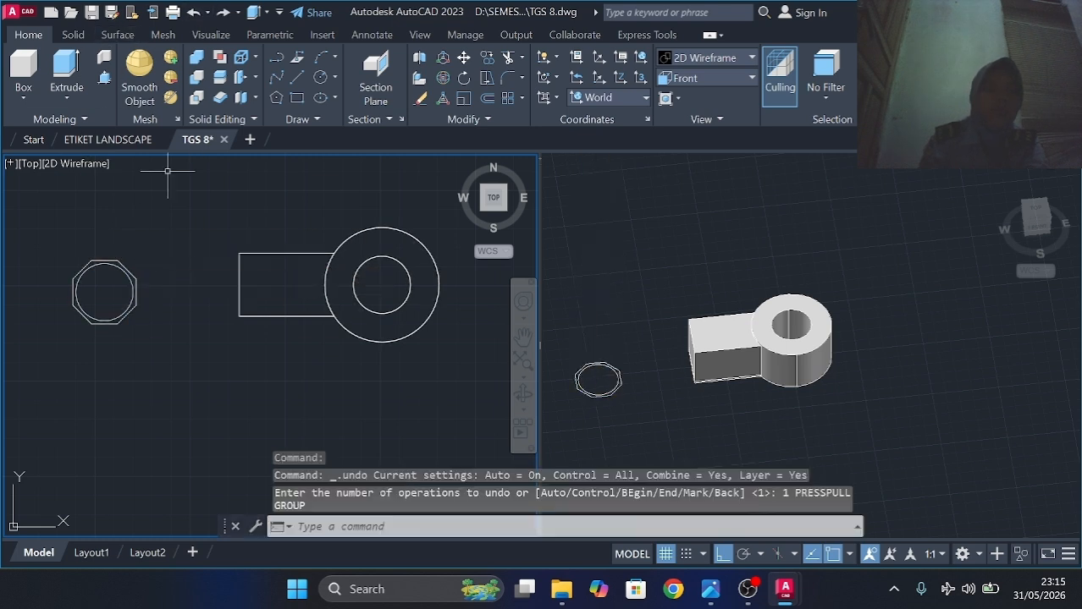
Press-pull the octagon to a height of 45 and the inner circle to a height of 60.
left_click(104, 78)
left_click(104, 287)
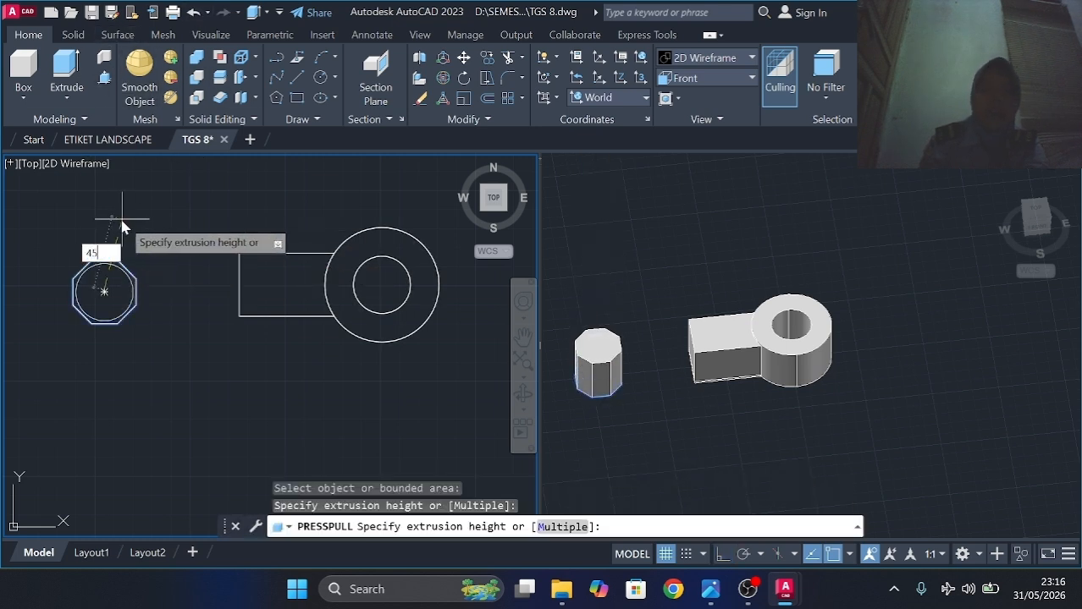
key("Return")
left_click(104, 288)
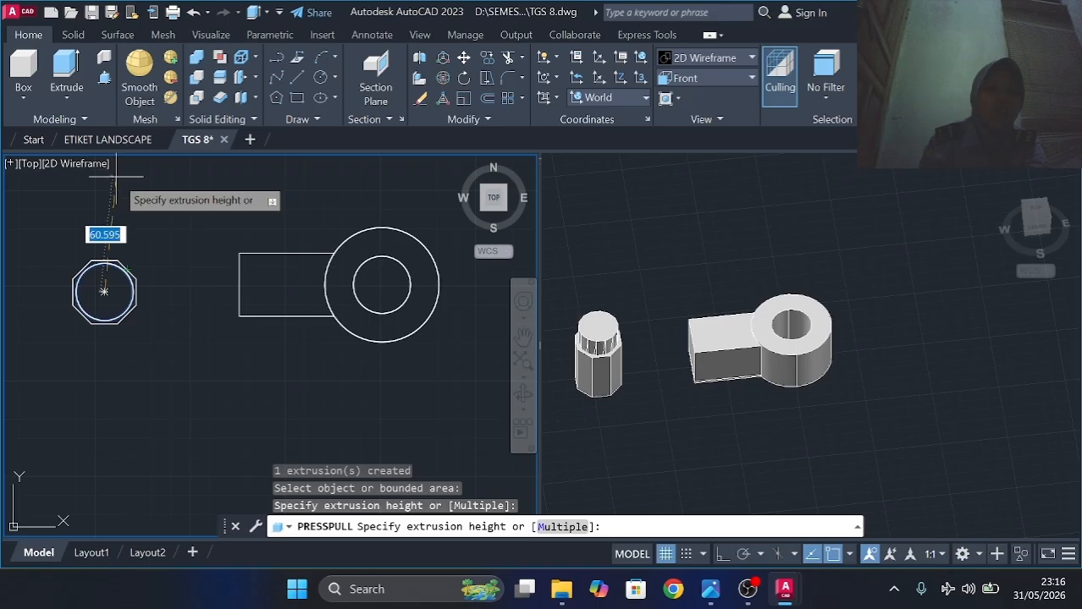
key("Return")
Union the octagonal prism and the cylinder into one solid.
type("U")
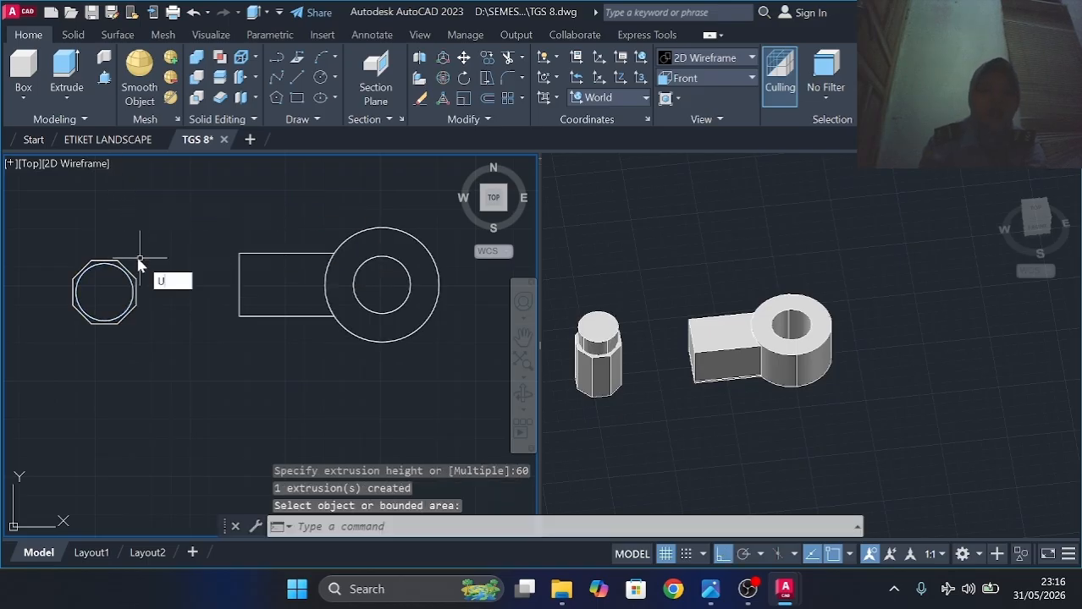
type("NI")
key("Return")
left_click(127, 277)
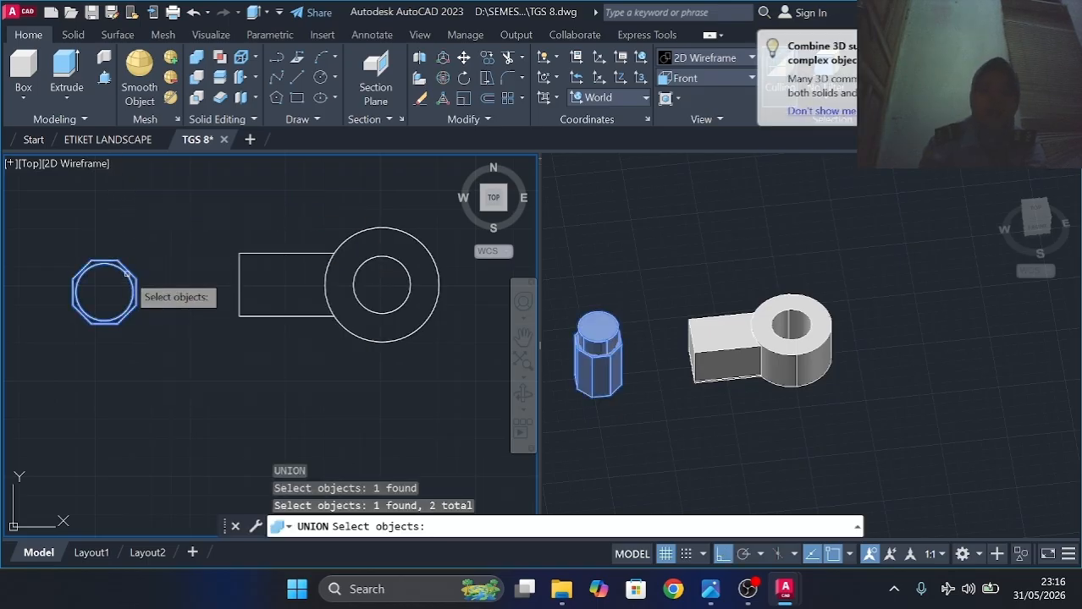
key("Return")
Rotate the octagonal solid 90 degrees so it lies horizontally with its cylindrical end facing away from the arm.
left_click(635, 347)
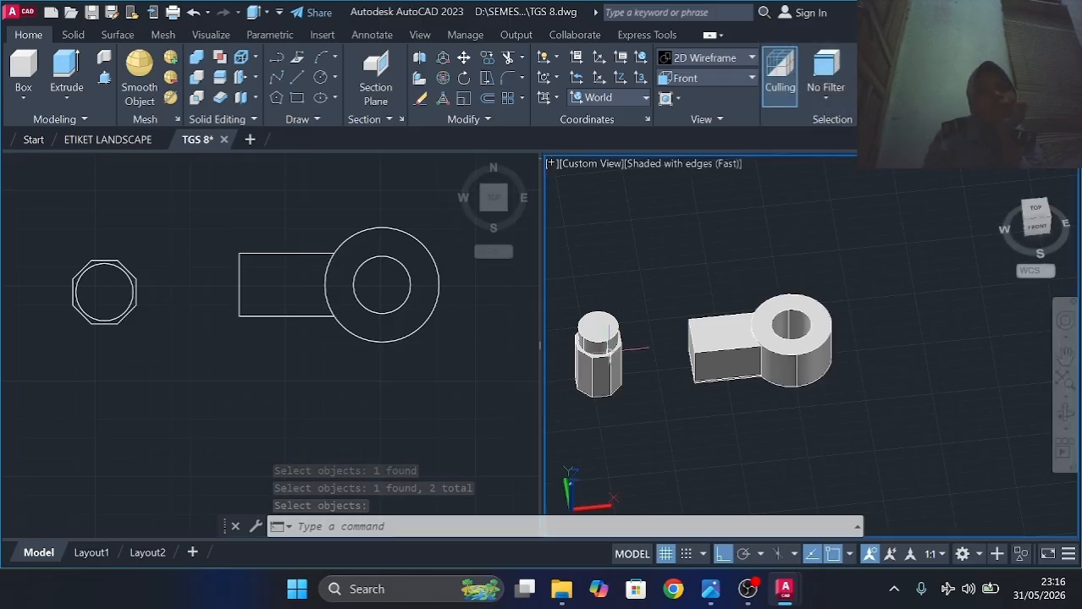
left_click(609, 349)
middle_click_drag(673, 321, 769, 231)
left_click(442, 78)
left_click(658, 240)
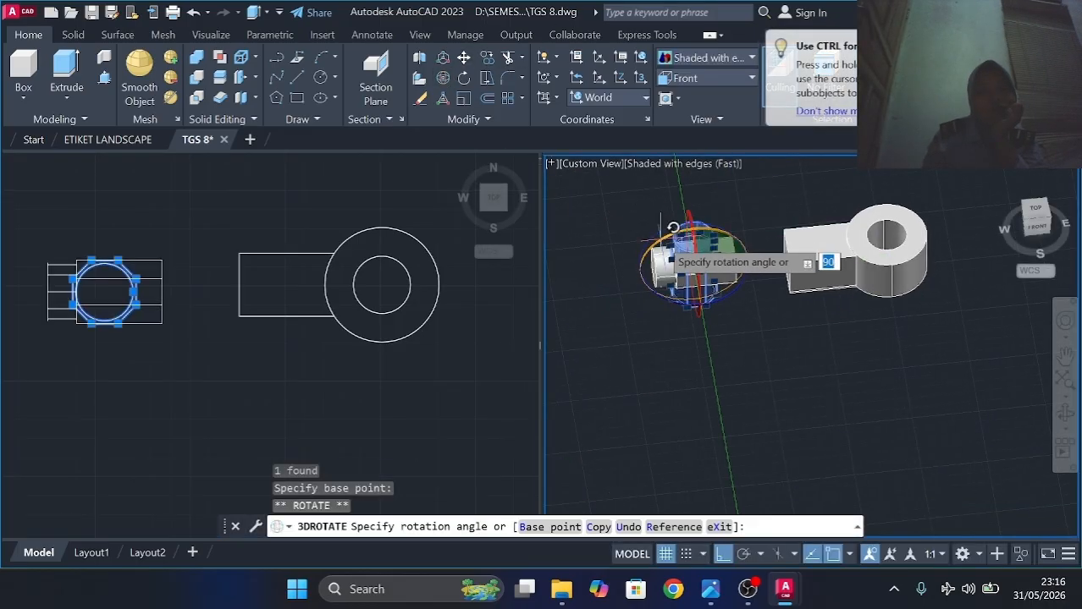
key("Escape")
key("Return")
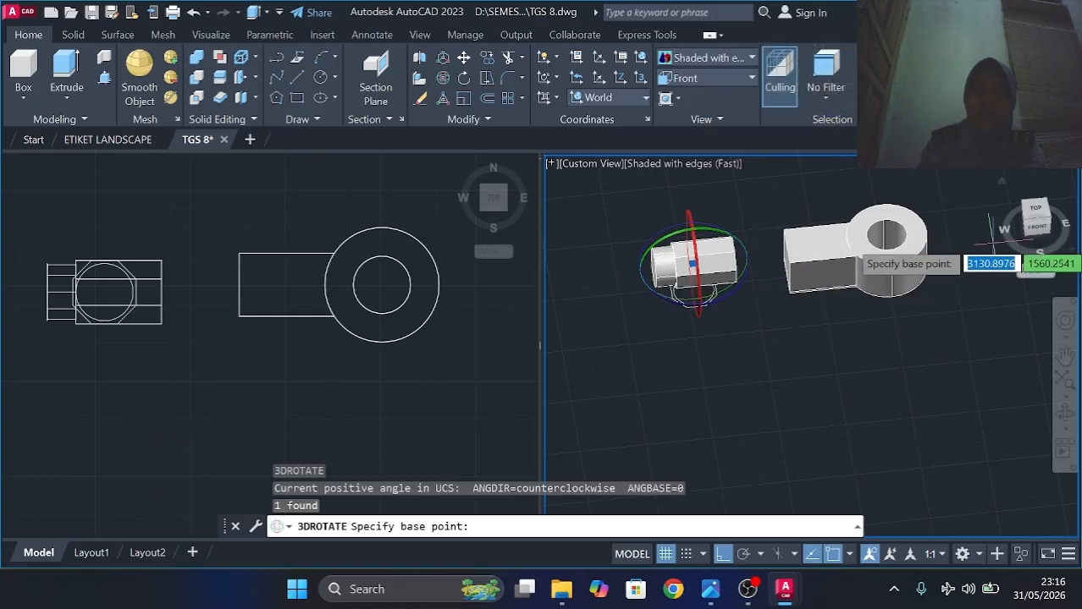
Draw a line across the arm's free end face, between the midpoints of its vertical edges, in the SW Isometric view.
middle_click_drag(985, 257, 1049, 261, "shift")
middle_click_drag(826, 317, 699, 370)
left_click(1040, 222)
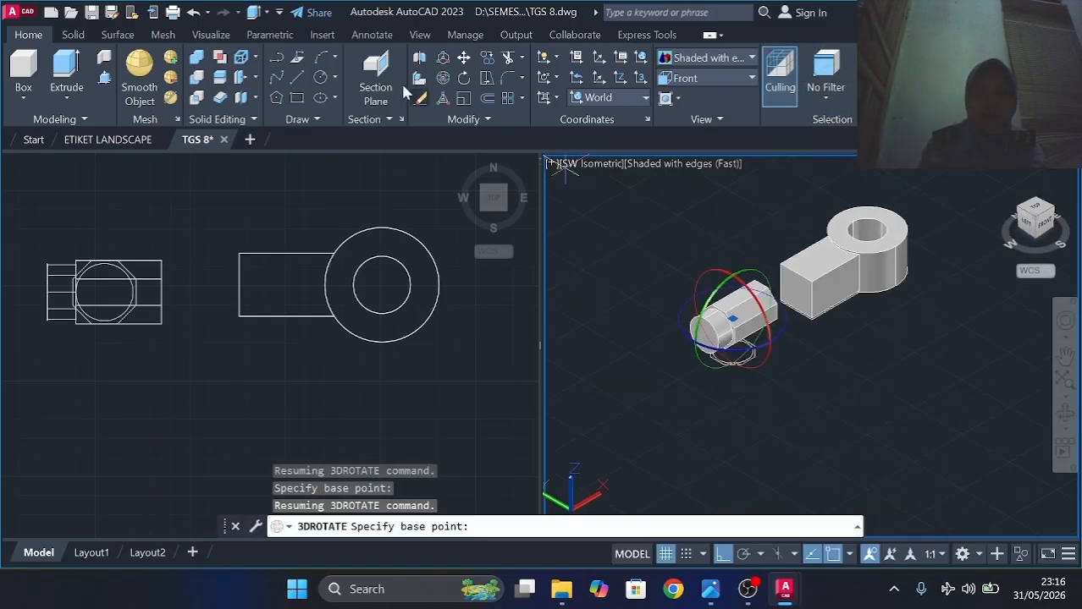
left_click(297, 77)
left_click(811, 297)
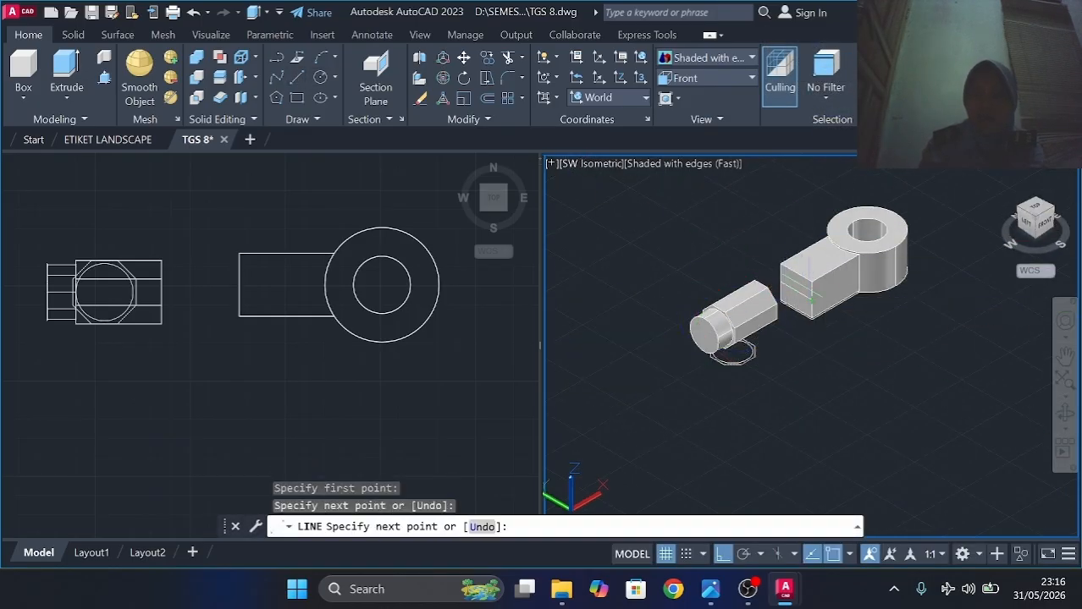
key("Return")
Draw a line across the octagonal end face of the rotated solid.
left_click_drag(1023, 223, 959, 237)
middle_click_drag(868, 314, 724, 280)
left_click(297, 77)
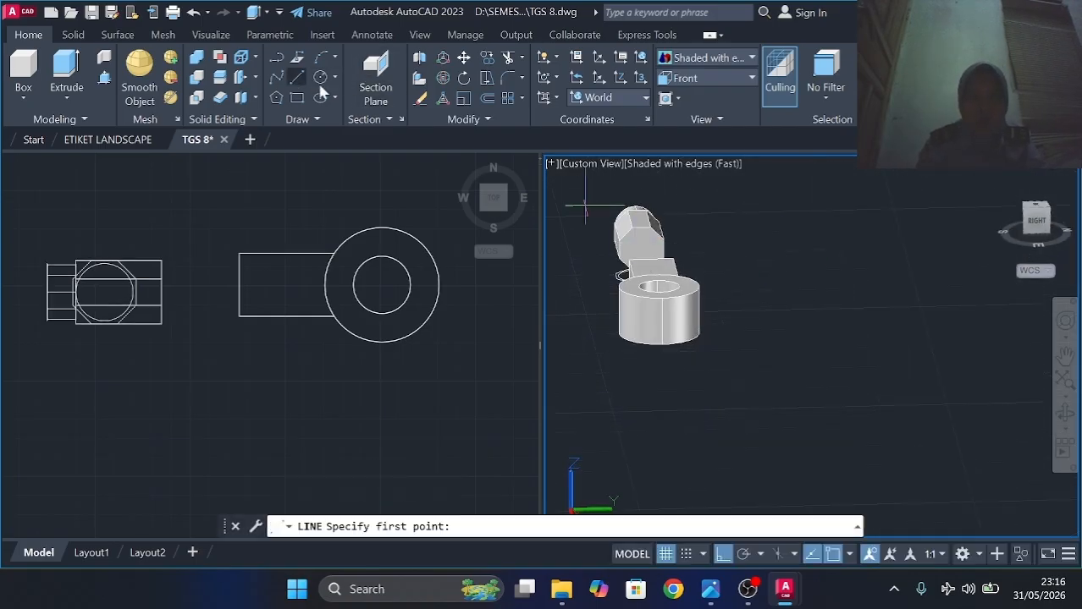
left_click(664, 247)
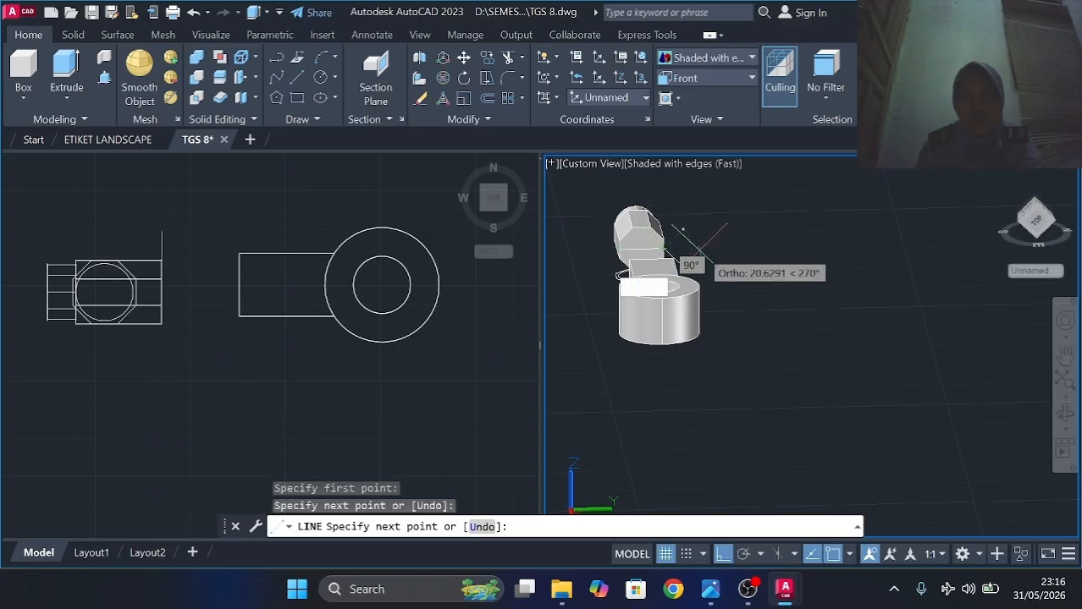
key("Return")
Move the octagonal solid by its end face's centre to the centre of the arm's free end face.
scroll(632, 249, "up", 3)
middle_click_drag(659, 226, 656, 262)
middle_click_drag(769, 258, 790, 256)
left_click(658, 219)
left_click(463, 56)
middle_click_drag(584, 222, 677, 258, "shift")
left_click(576, 289)
middle_click_drag(655, 305, 841, 232, "shift")
left_click(690, 339)
middle_click_drag(766, 351, 693, 326, "shift")
left_click(85, 36)
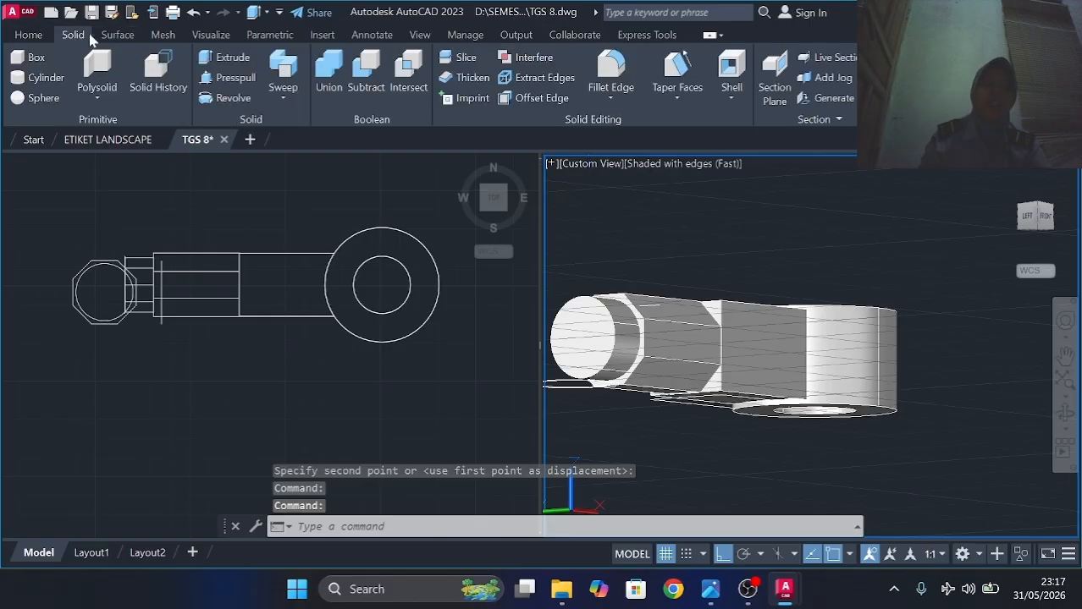
left_click(611, 81)
left_click(573, 526)
type("6")
key("Return")
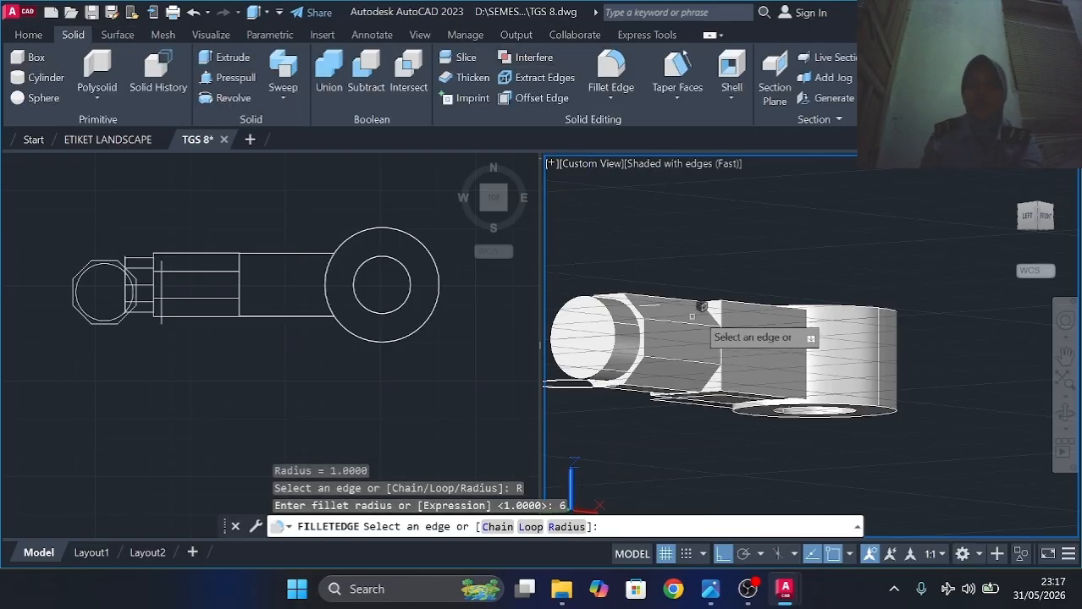
key("Escape")
Leave the unfinished fillet and unite the octagonal shank, the rectangular arm and the ring into one solid.
type("UNI")
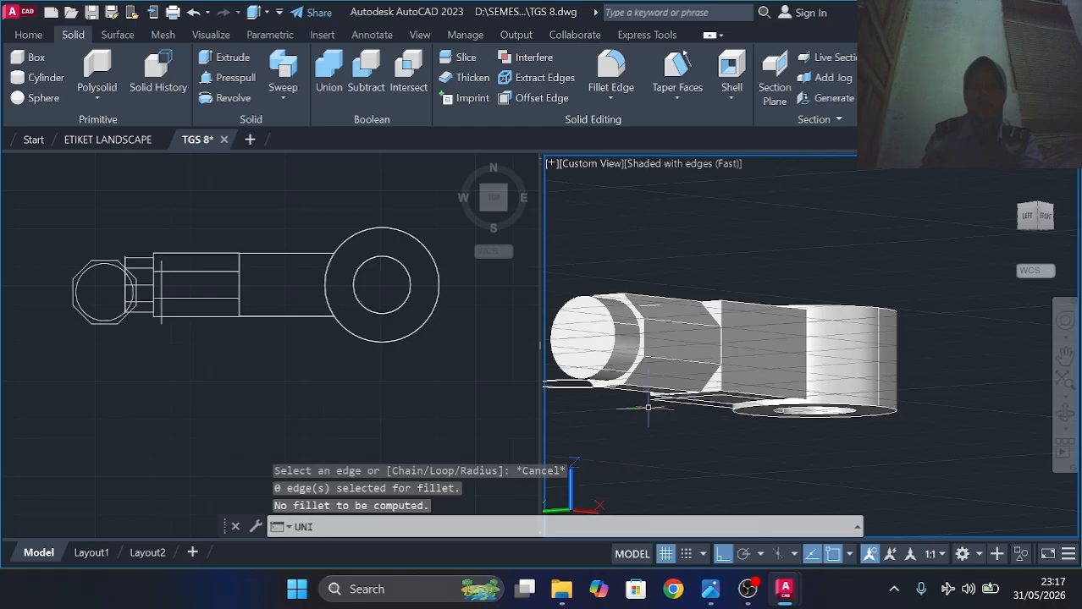
middle_click_drag(735, 300, 826, 209)
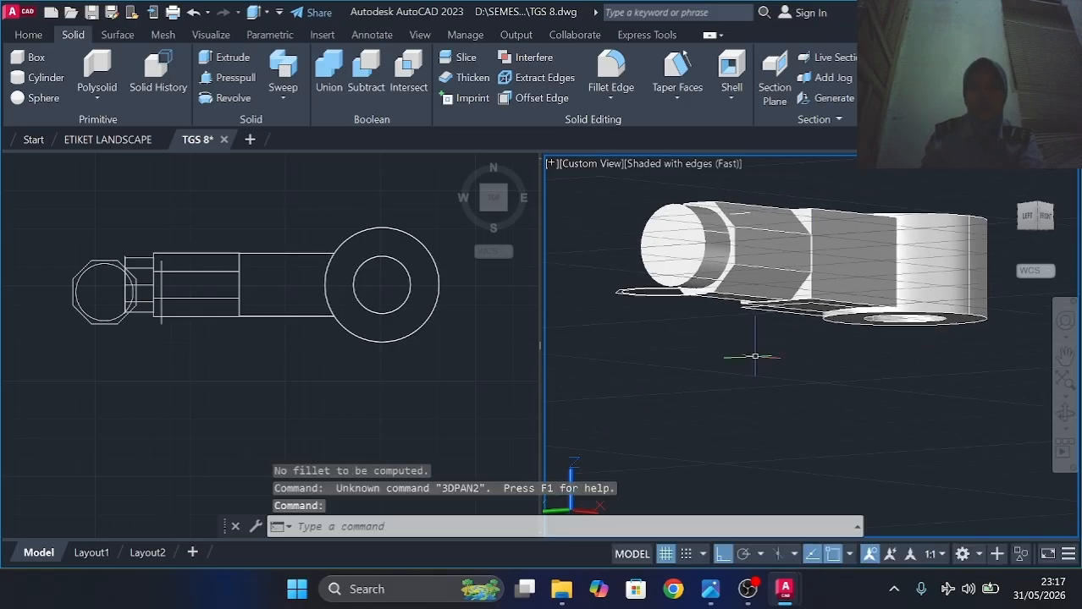
type("UNI")
key("Return")
left_click(773, 253)
left_click(855, 254)
left_click(954, 266)
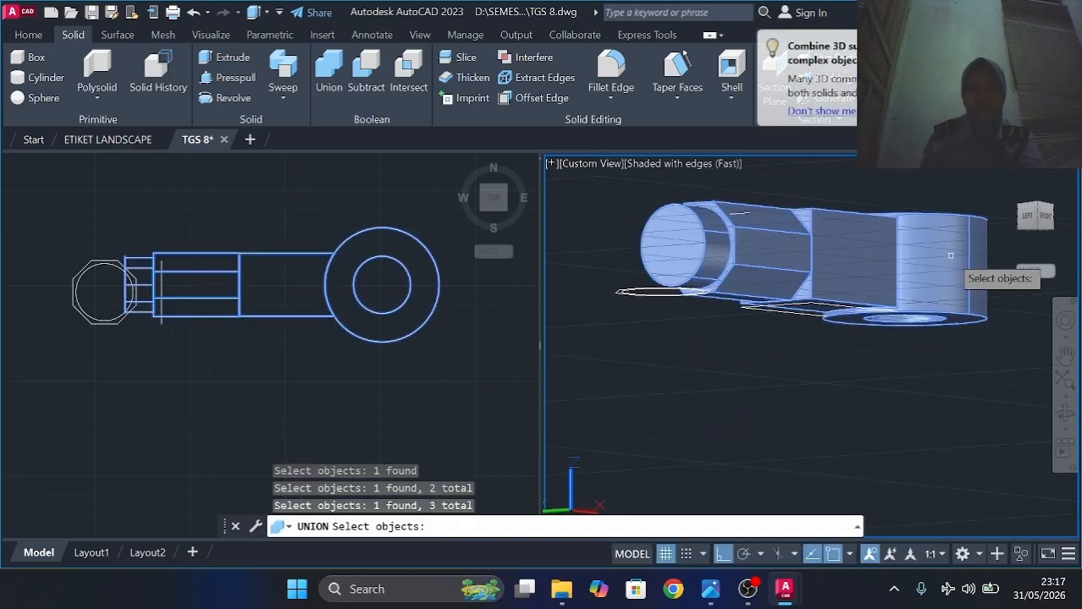
Fillet the four slanted corner edges where the octagonal shank meets the arm with a radius of 6.
left_click(611, 78)
left_click(566, 527)
type("6")
key("Return")
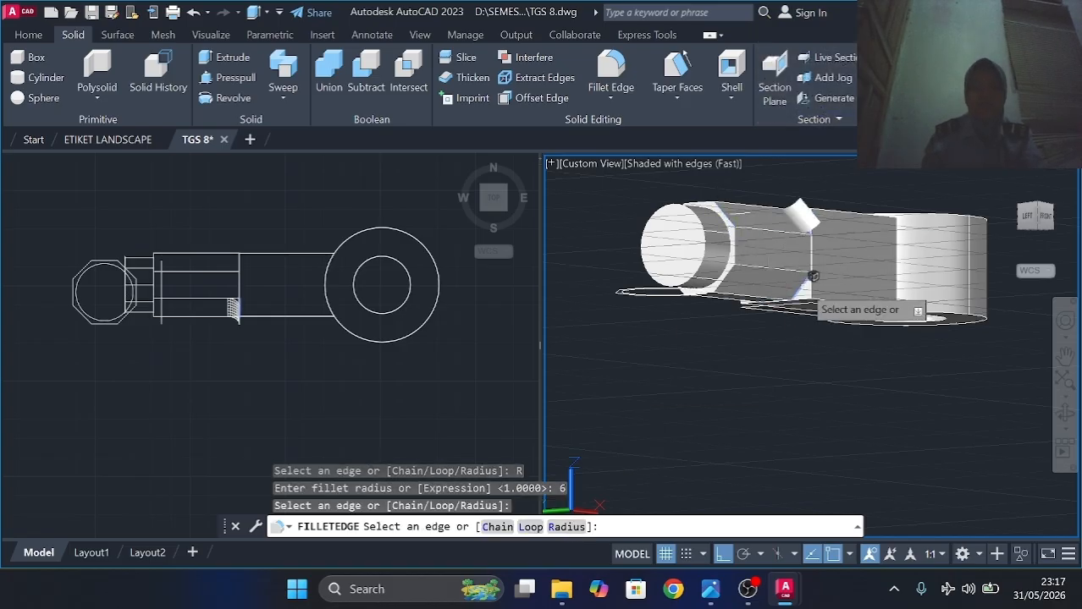
middle_click_drag(810, 278, 778, 230, "shift")
key("Return")
key("Return")
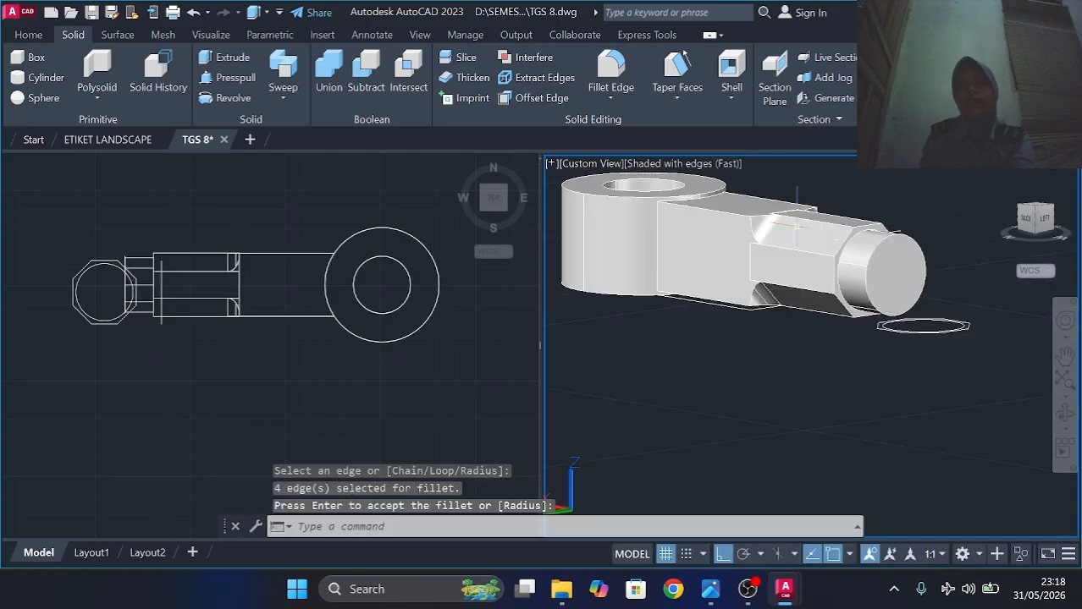
Draw a circle of radius 3 in the empty area below the part in the Top view.
middle_click_drag(880, 222, 647, 245, "shift")
middle_click_drag(1041, 258, 872, 272)
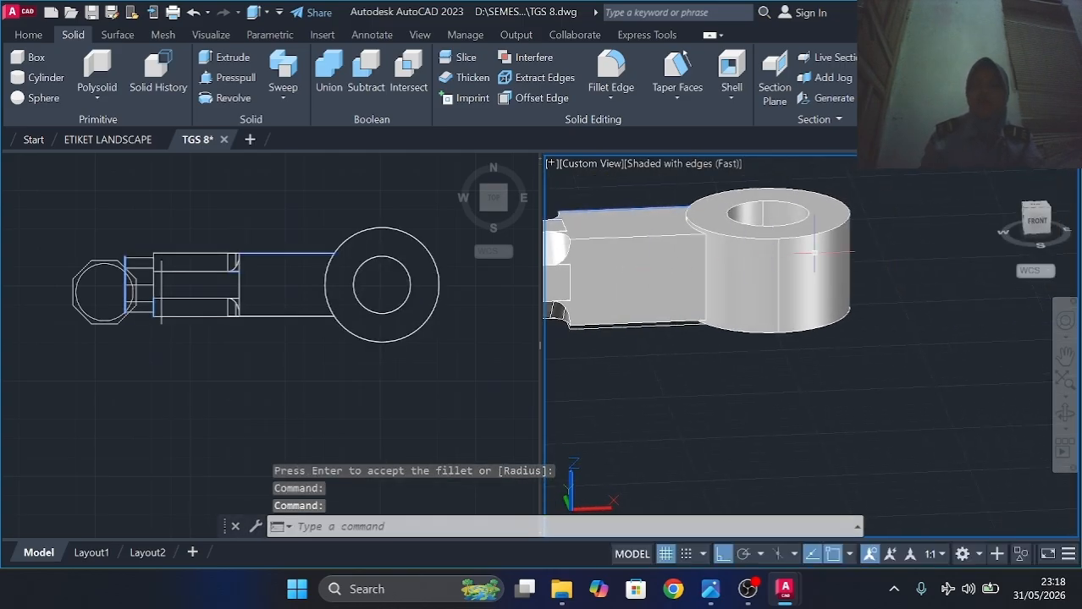
scroll(872, 272, "down", 2)
left_click(297, 388)
scroll(297, 388, "down", 4)
middle_click_drag(315, 284, 275, 256)
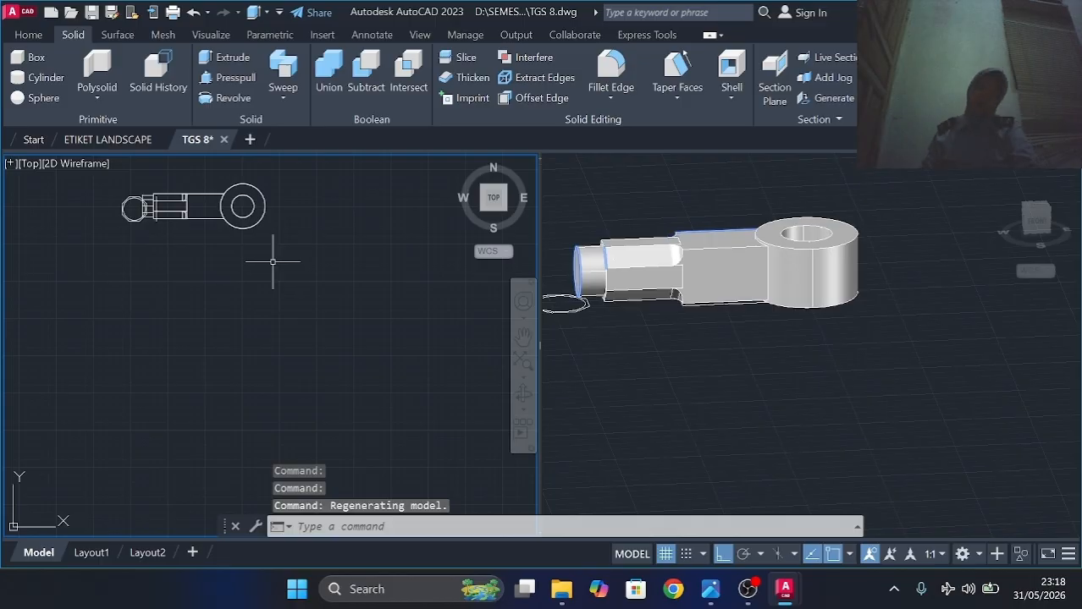
scroll(258, 125, "up", 1)
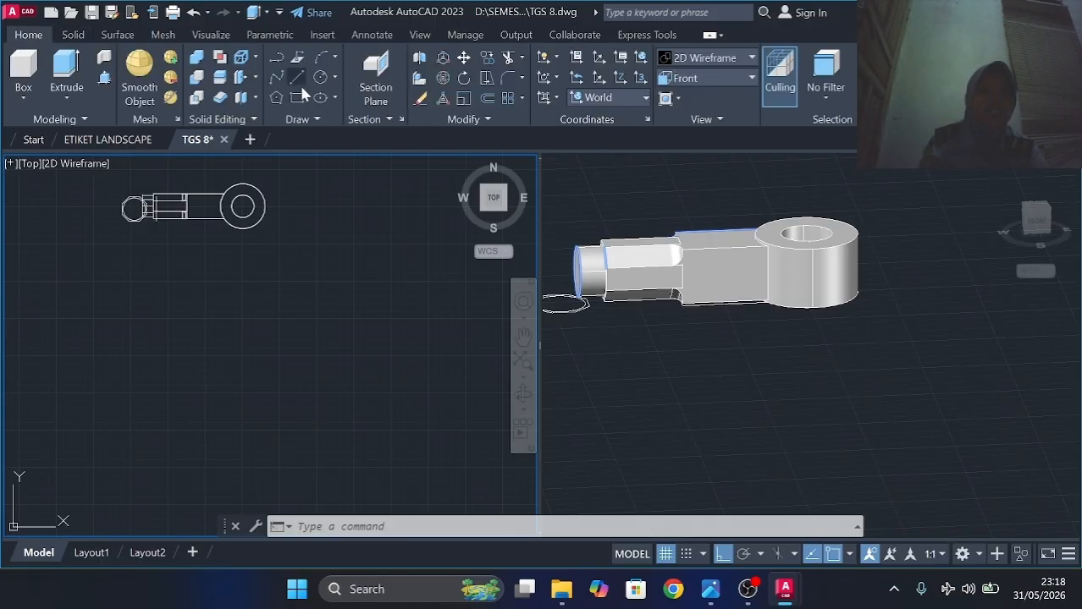
left_click(320, 77)
left_click(253, 311)
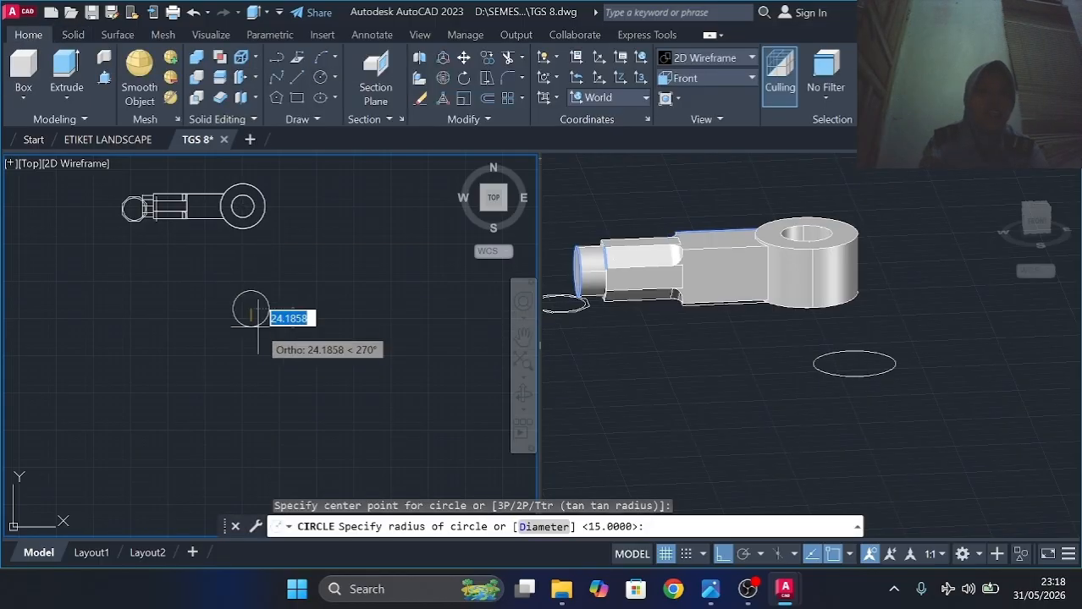
key("Return")
Draw a circle of radius 2 concentric with the radius 3 circle.
key("Return")
left_click(239, 305)
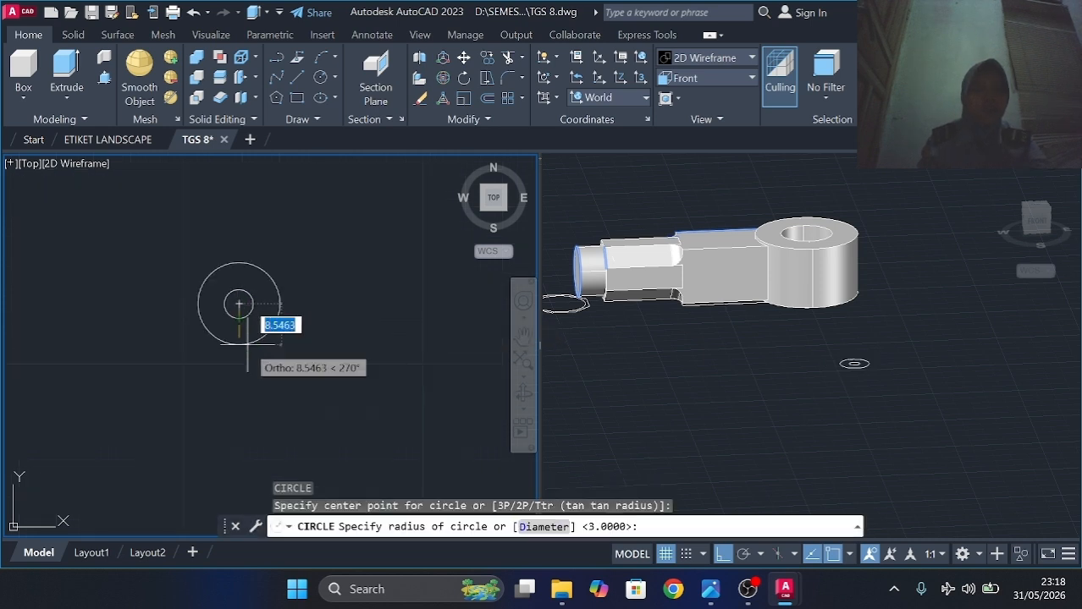
type("2")
key("Return")
Move the radius 2 circle from its centre 60 straight up along Z, with Ortho off.
left_click(247, 301)
left_click(463, 57)
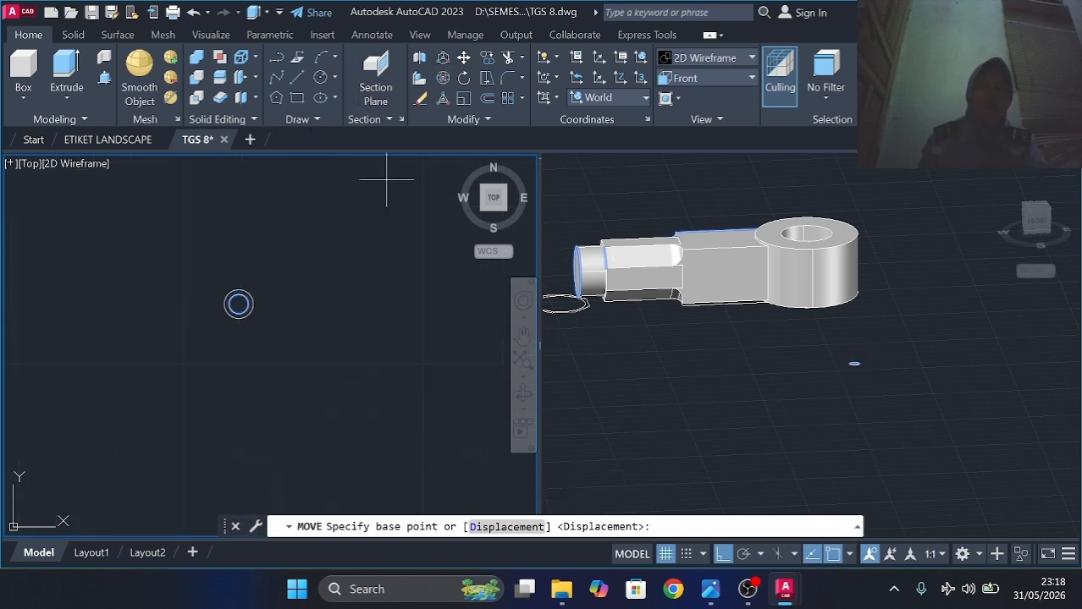
left_click(239, 304)
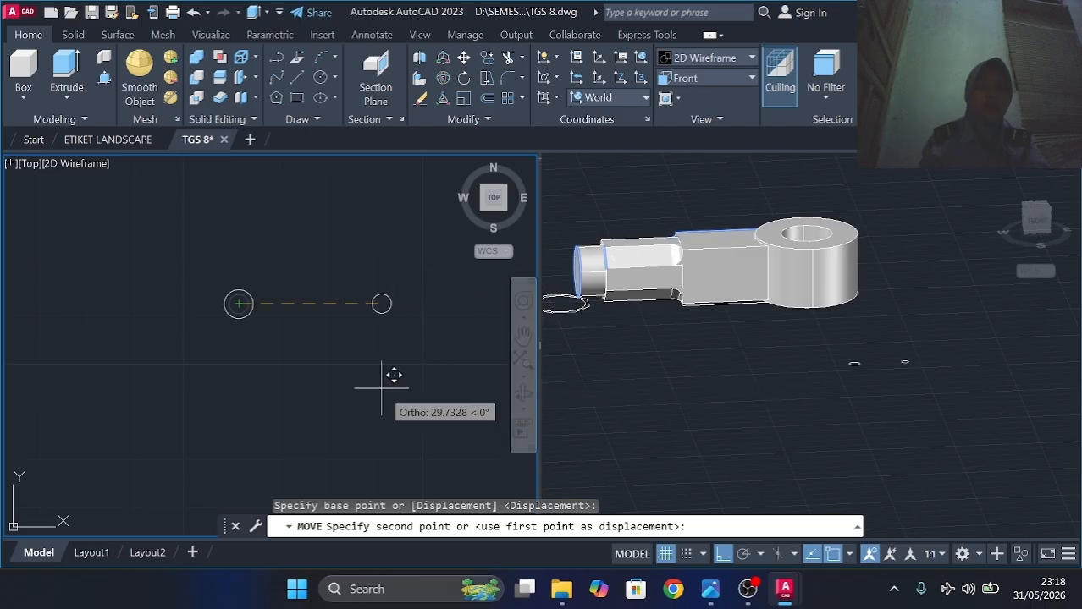
middle_click_drag(382, 387, 373, 265, "shift")
left_click(722, 554)
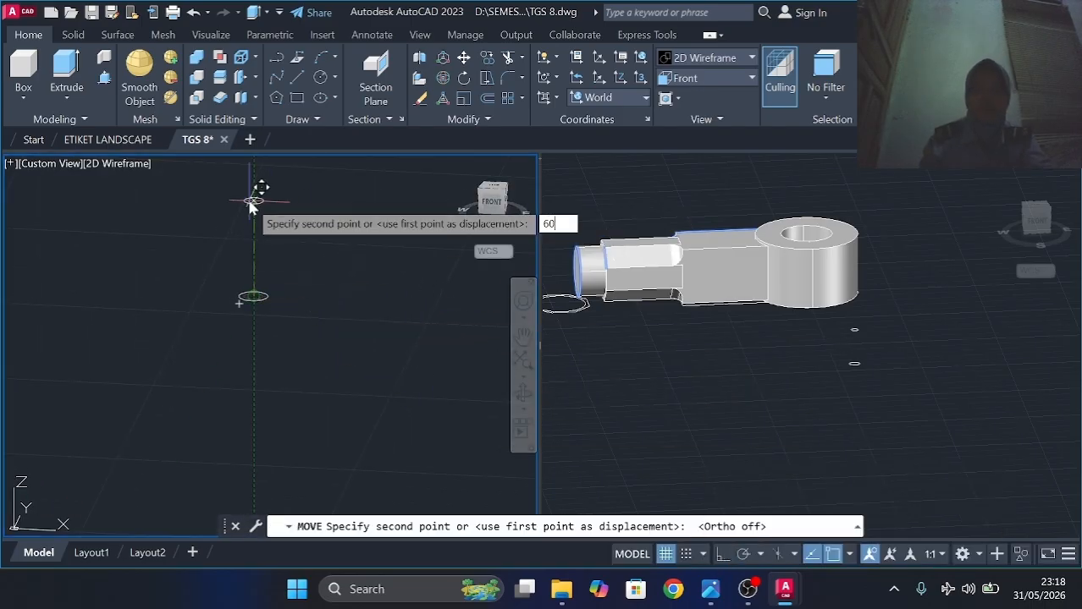
key("Return")
Loft a tapered solid pin between the raised radius 2 circle and the radius 3 circle, using cross sections only.
left_click(70, 93)
left_click(72, 159)
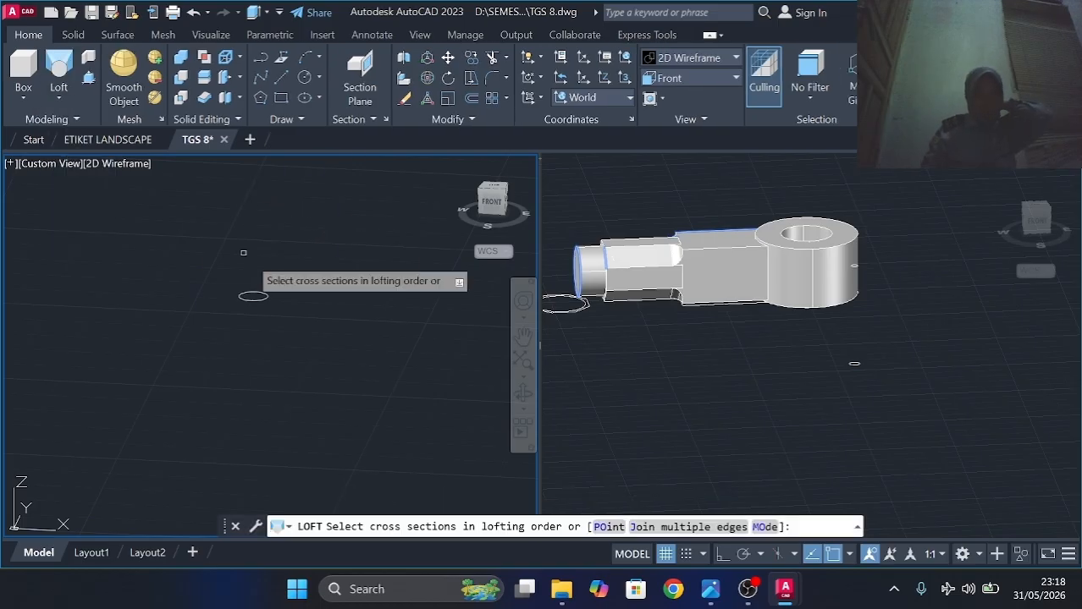
scroll(268, 269, "down", 2)
middle_click_drag(267, 269, 275, 340)
left_click(273, 252)
left_click(273, 359)
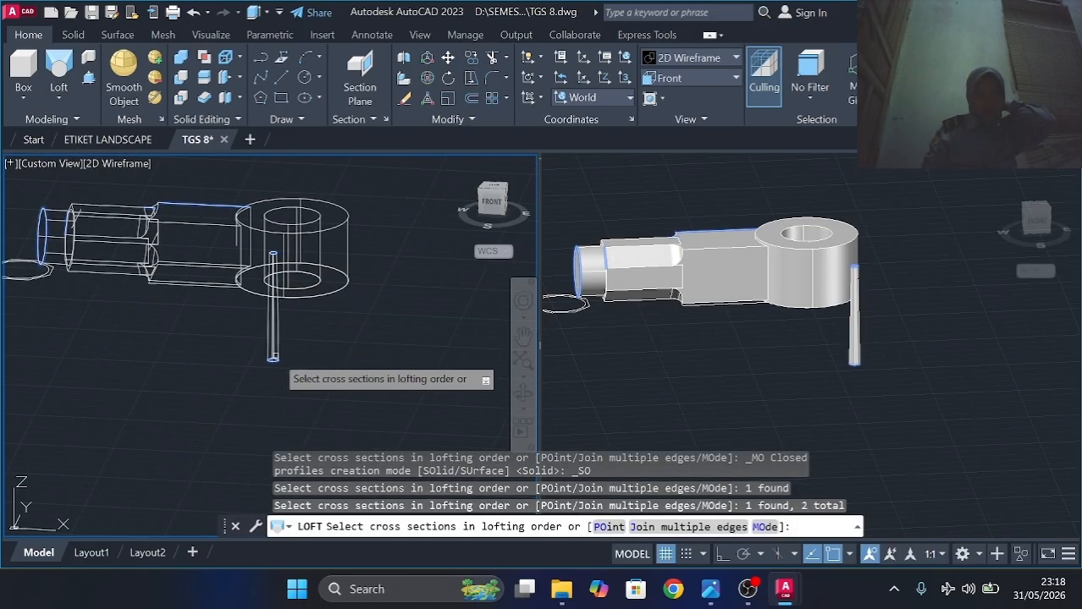
key("Return")
key("Return")
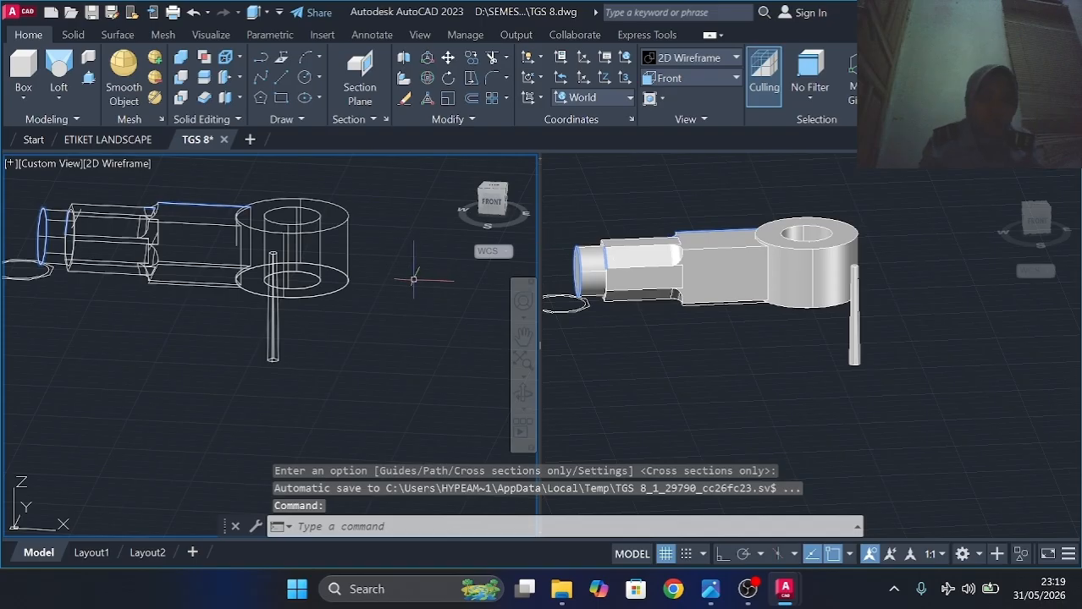
Draw two concentric circles of radius 15 and 22.5 beside the pin in the Top view.
middle_click_drag(414, 280, 274, 166, "shift")
left_click(497, 189)
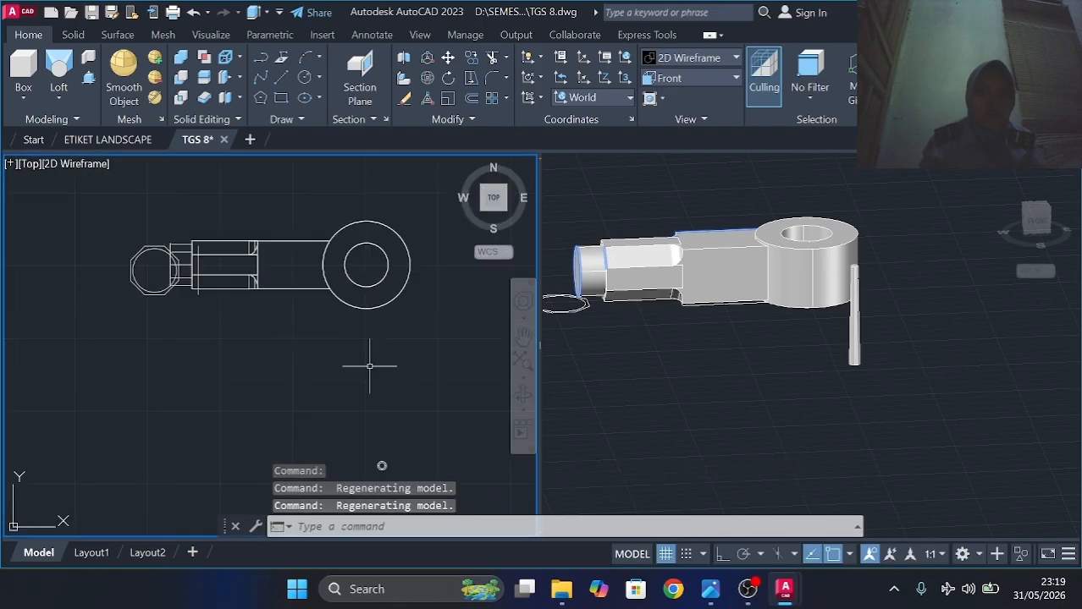
left_click(304, 77)
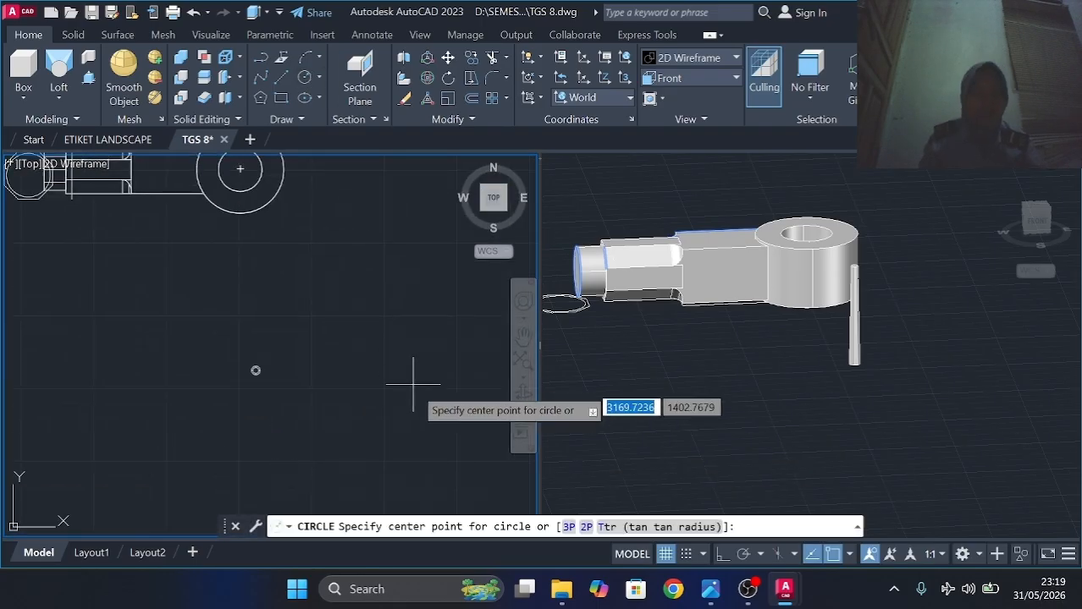
left_click(356, 316)
type("15")
key("Return")
key("Return")
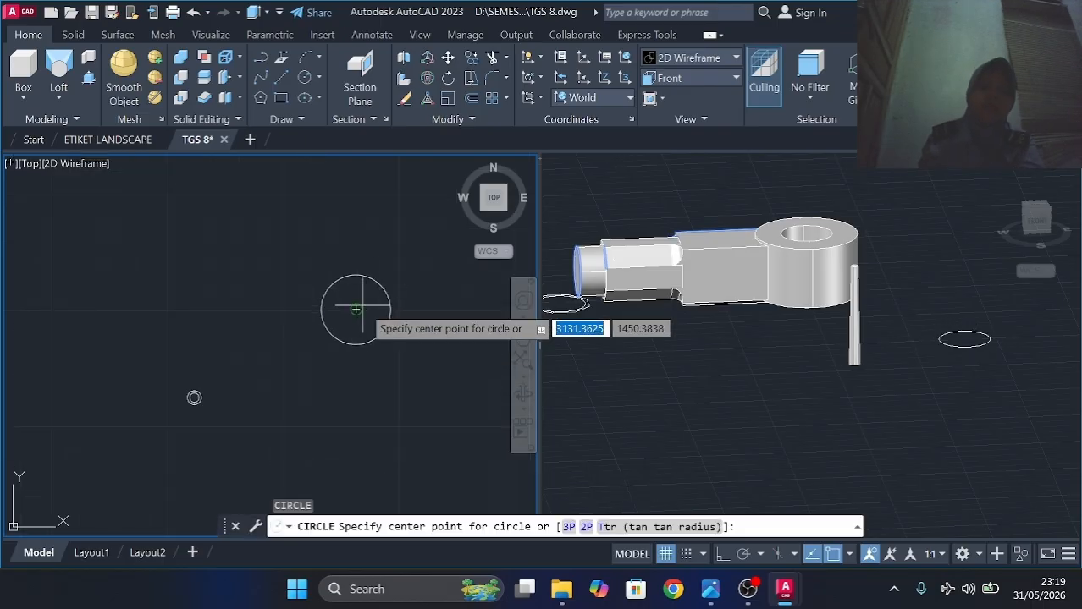
left_click(356, 310)
type("22.5")
key("Return")
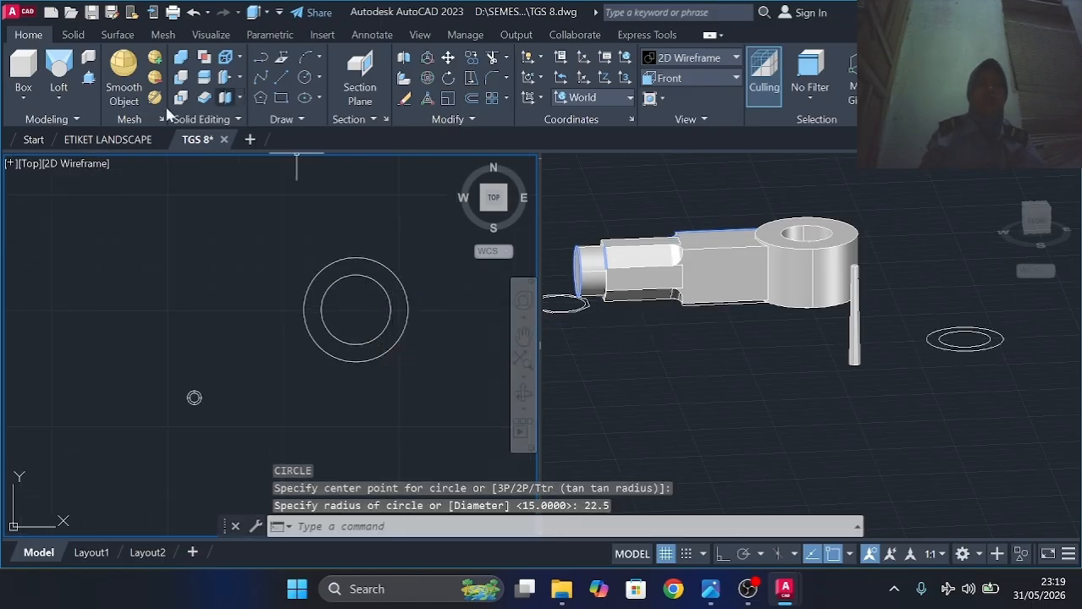
Extrude the area between the two concentric circles 15 high with Presspull to form a collar.
left_click(88, 77)
left_click(358, 267)
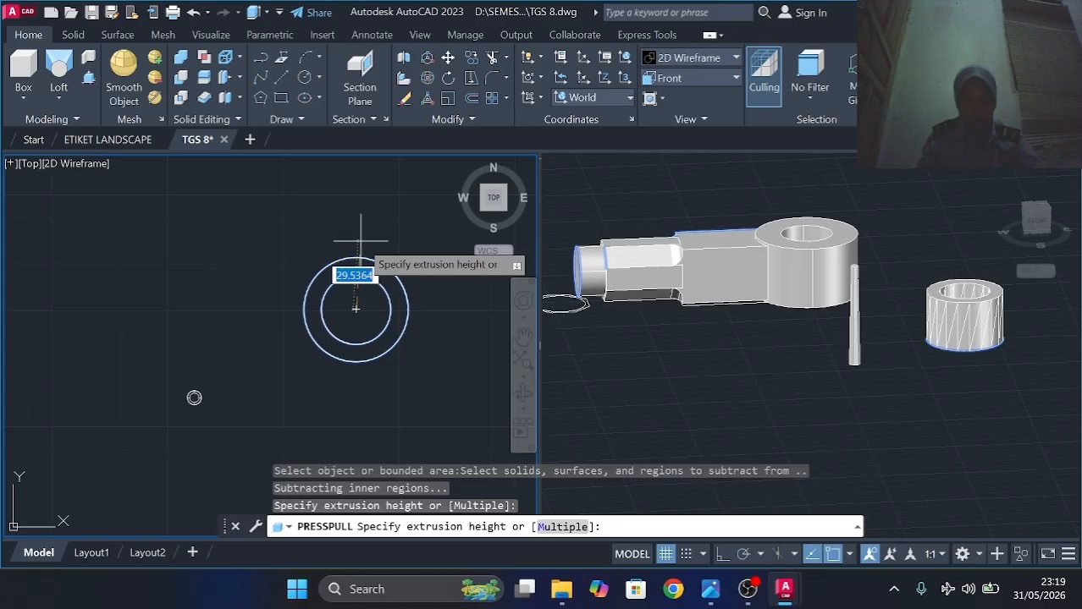
type("15")
key("Return")
In the Left view, draw a 7.5 long line straight down from the middle of the collar's upper edge.
left_click(462, 197)
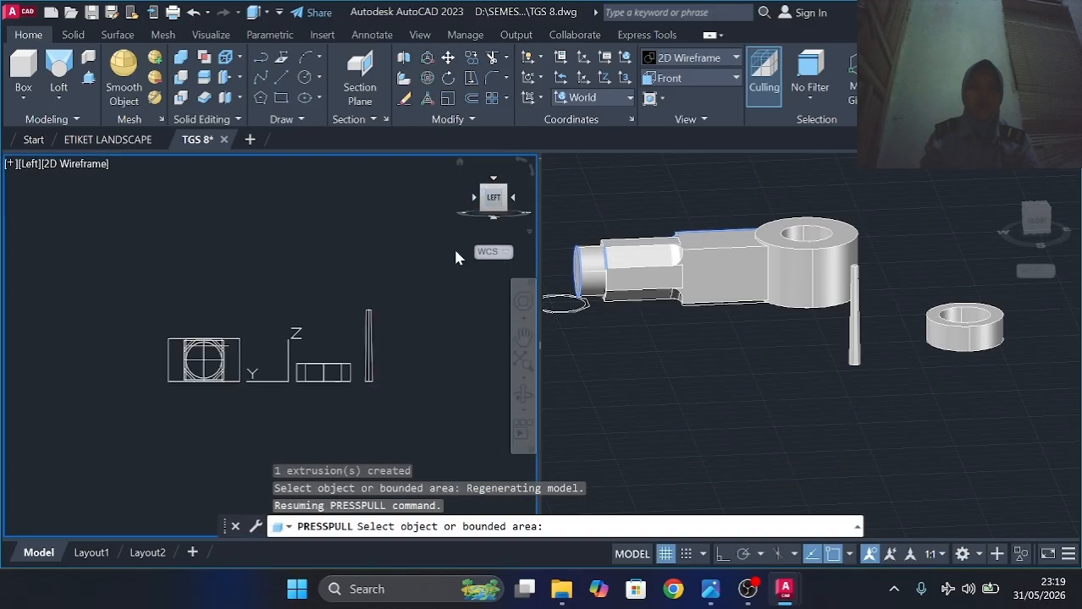
scroll(325, 370, "up", 3)
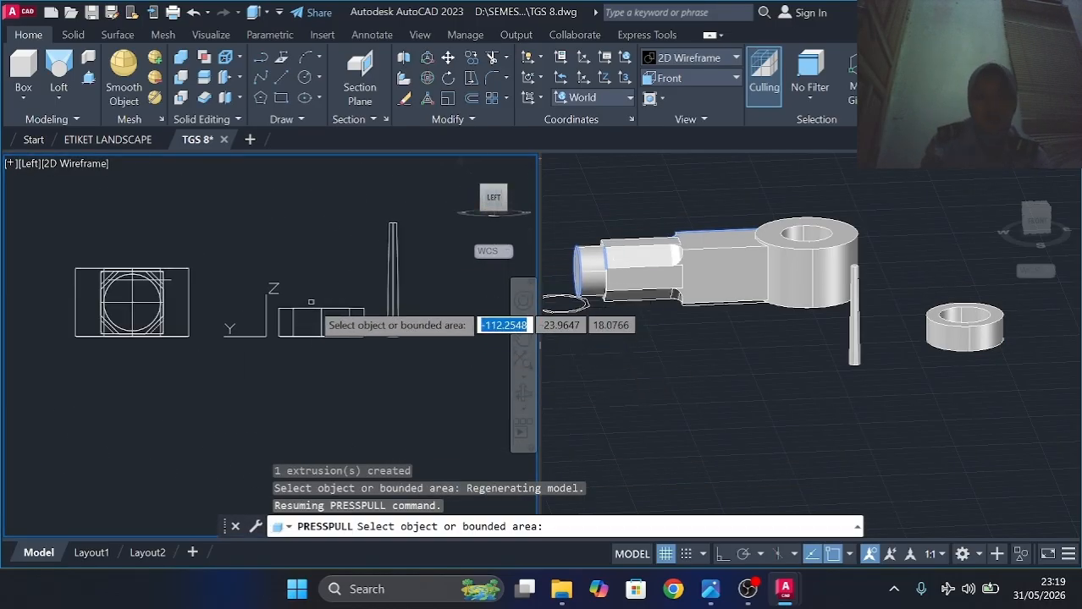
left_click(692, 73)
left_click(690, 132)
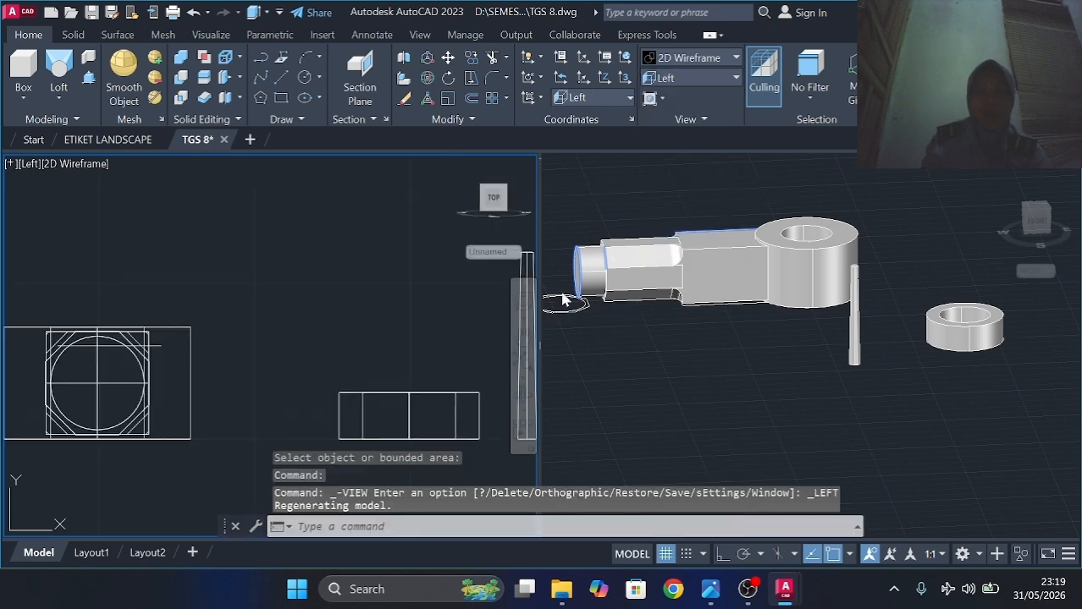
left_click(281, 77)
left_click(395, 272)
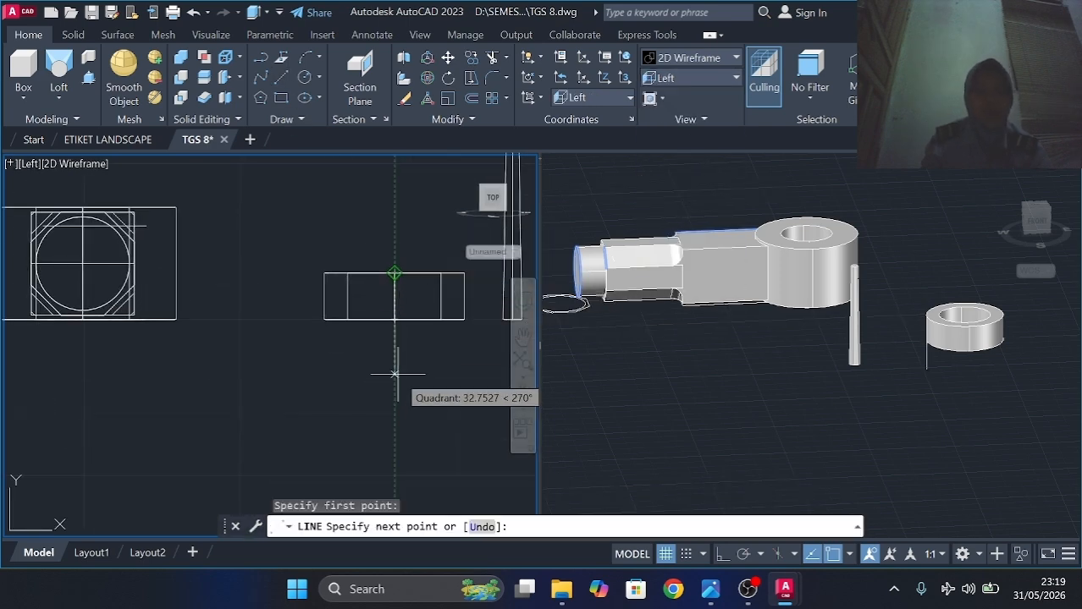
type("7.5")
key("Return")
key("Return")
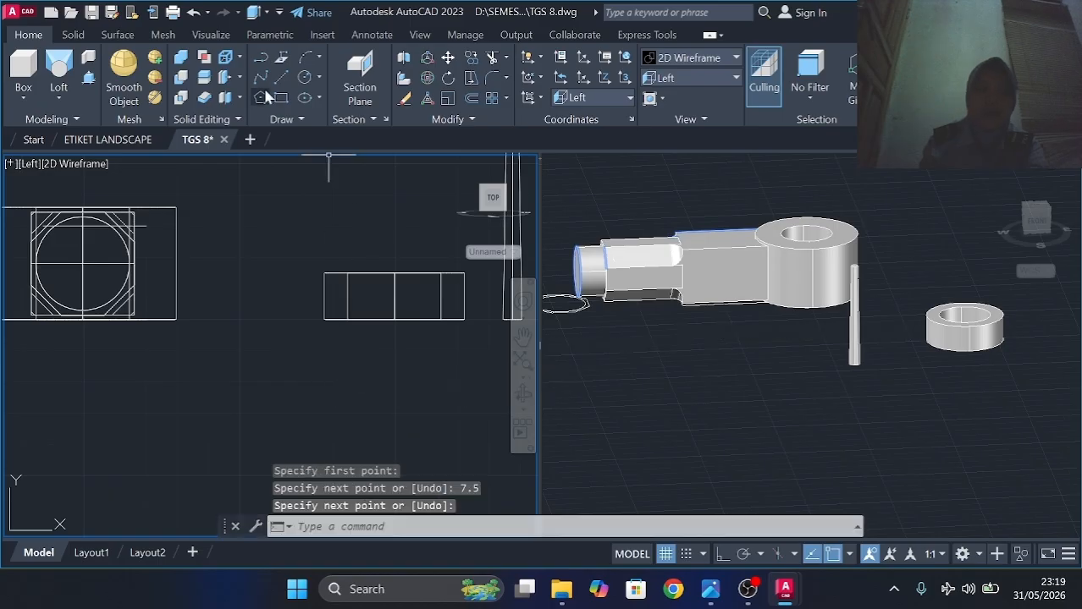
Draw a circle of radius 3 centred on the lower end of the line on the collar's side.
left_click(304, 77)
left_click(394, 296)
key("Return")
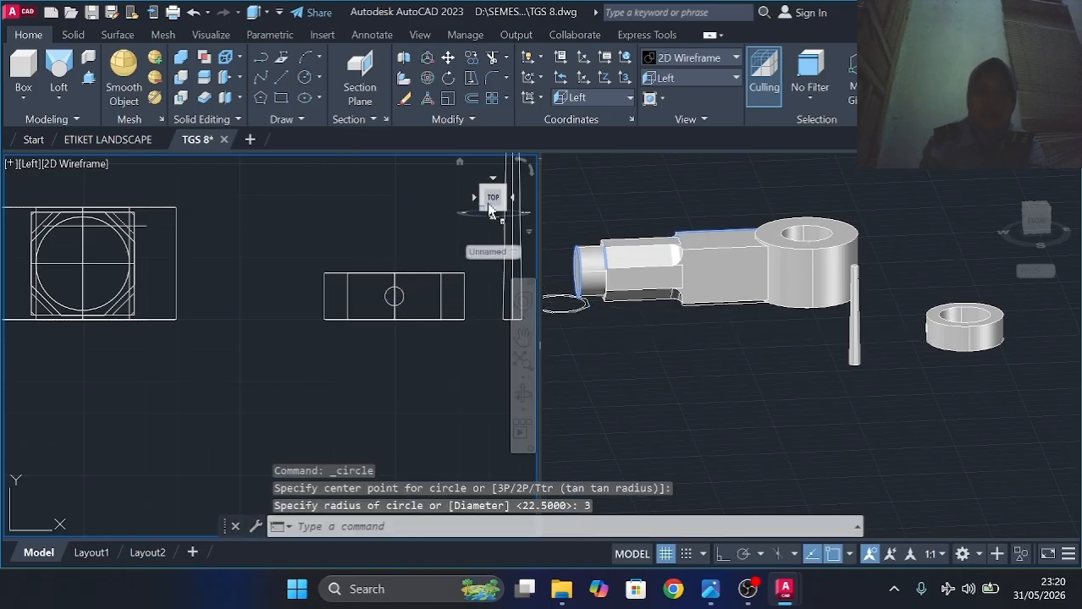
Extrude the radius 3 circle horizontally with Presspull so that it passes completely through the collar.
left_click_drag(490, 210, 486, 221)
left_click(88, 78)
left_click(392, 245)
left_click(392, 169)
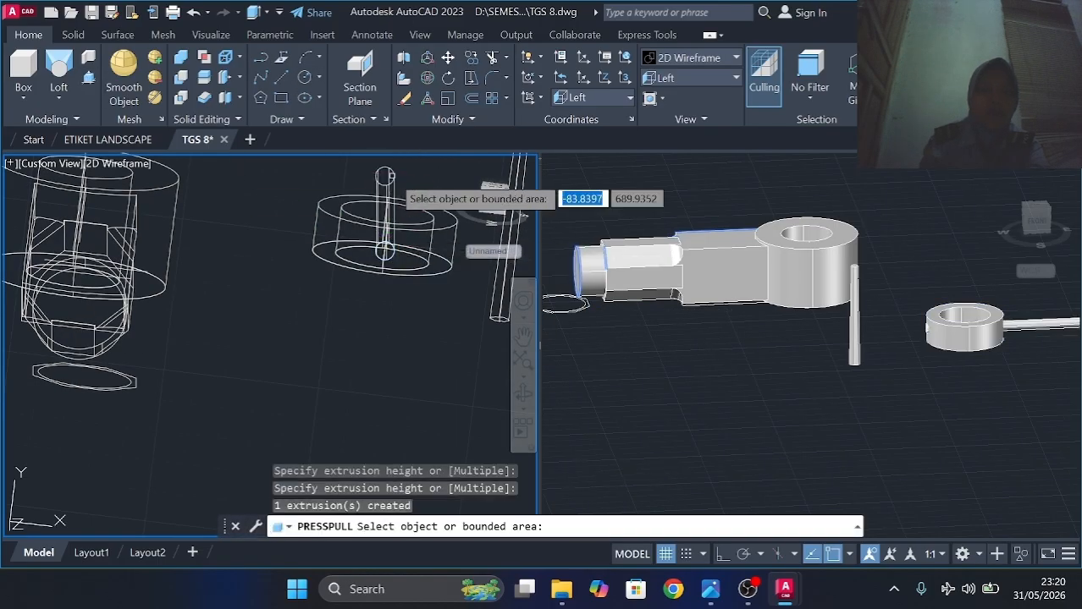
key("Return")
Subtract the horizontal cylinder from the collar to cut the cross hole through its walls.
left_click(180, 77)
double_click(427, 230)
left_click(436, 224)
left_click(430, 245)
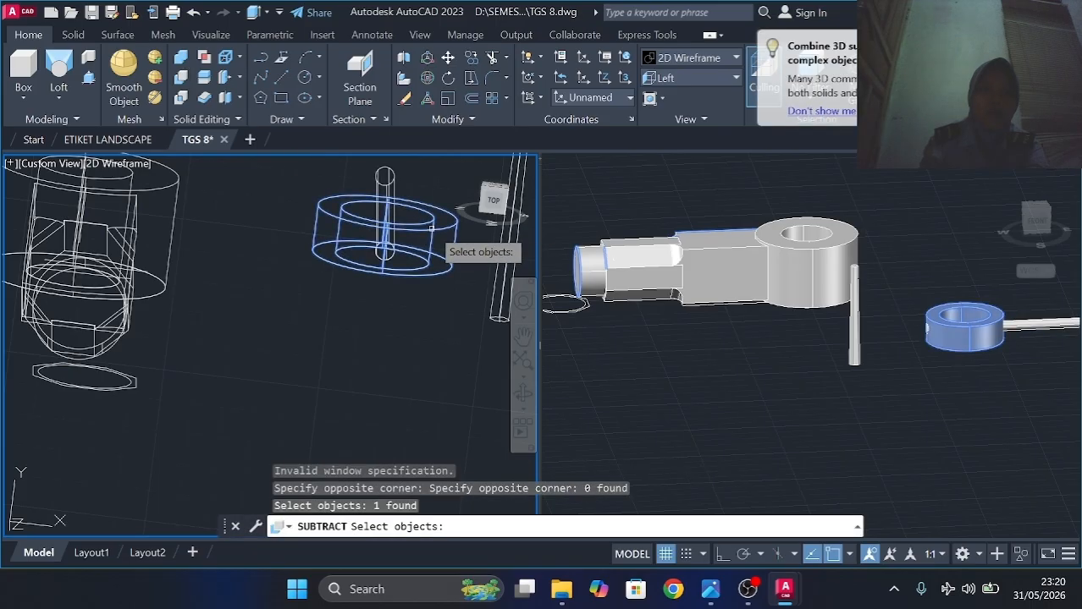
key("Return")
left_click(389, 237)
key("Return")
Return to the Top view and draw a circle of radius 15 in the empty area beyond the ring.
left_click(496, 200)
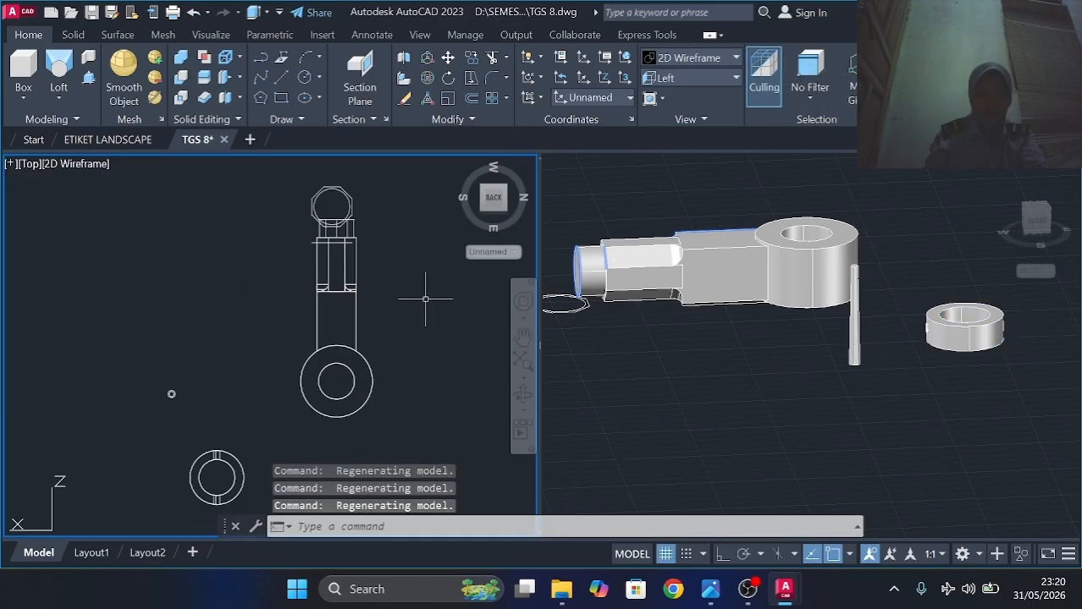
left_click(520, 161)
left_click(690, 77)
left_click(668, 94)
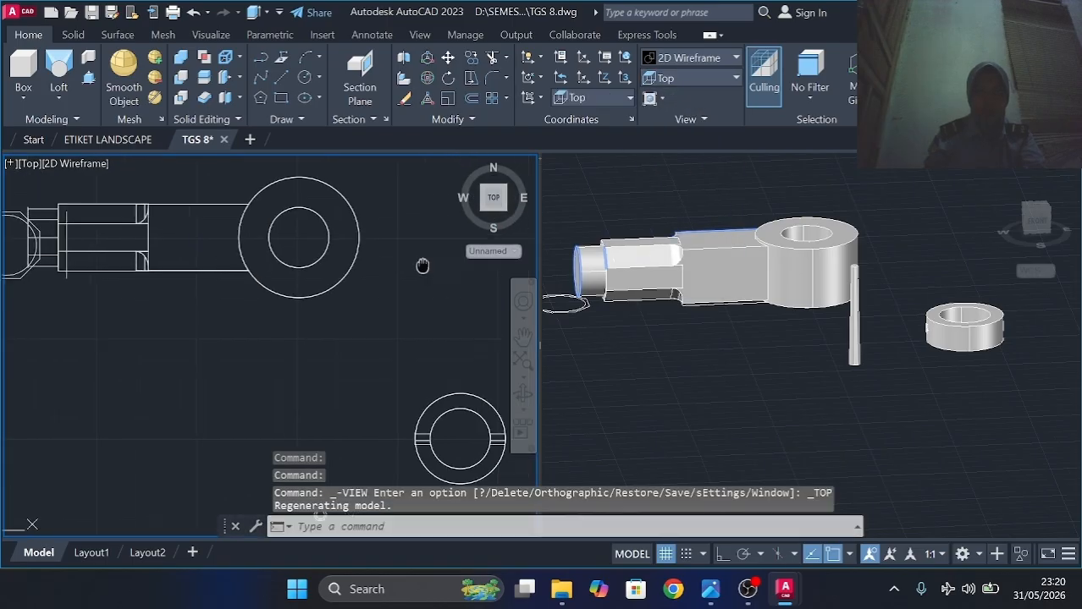
middle_click_drag(337, 280, 234, 294)
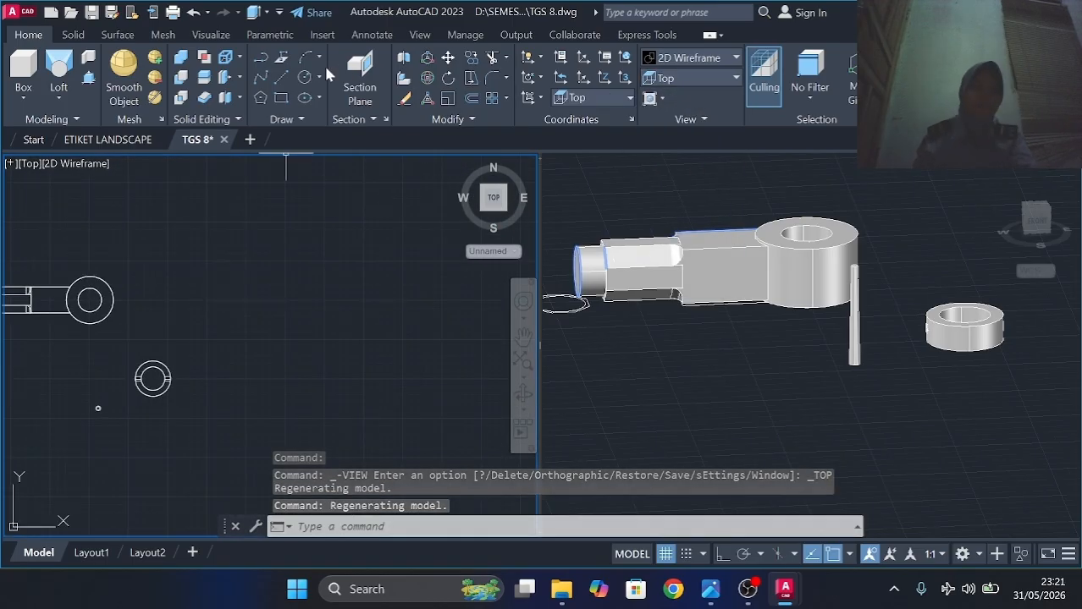
left_click(194, 11)
left_click(304, 77)
left_click(252, 210)
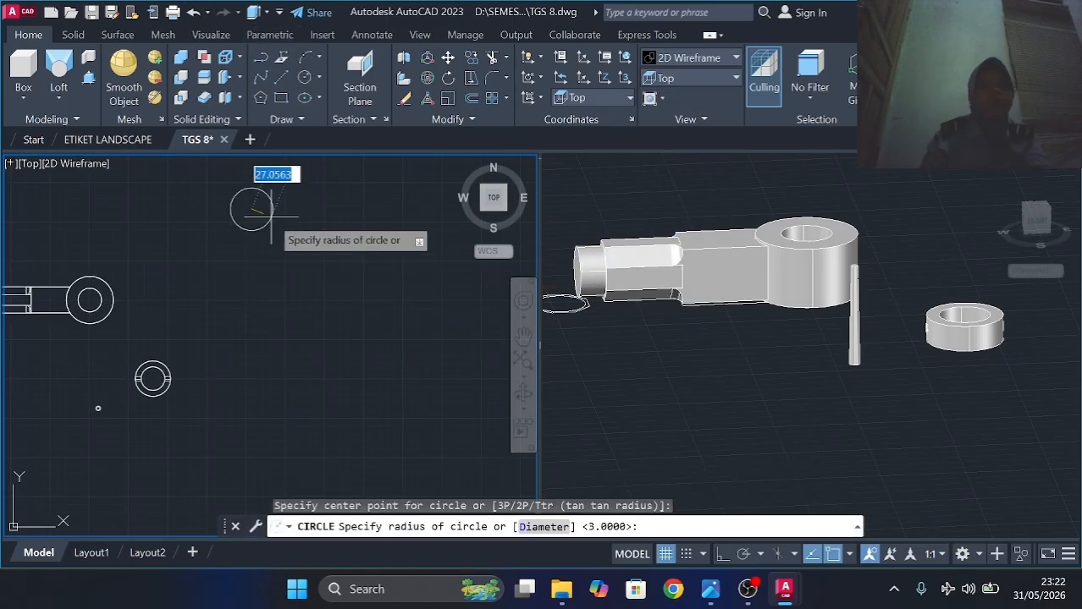
type("15")
key("Return")
Extrude the radius 15 circle beyond the ring to a height of 102 with Presspull.
left_click_drag(505, 196, 495, 527)
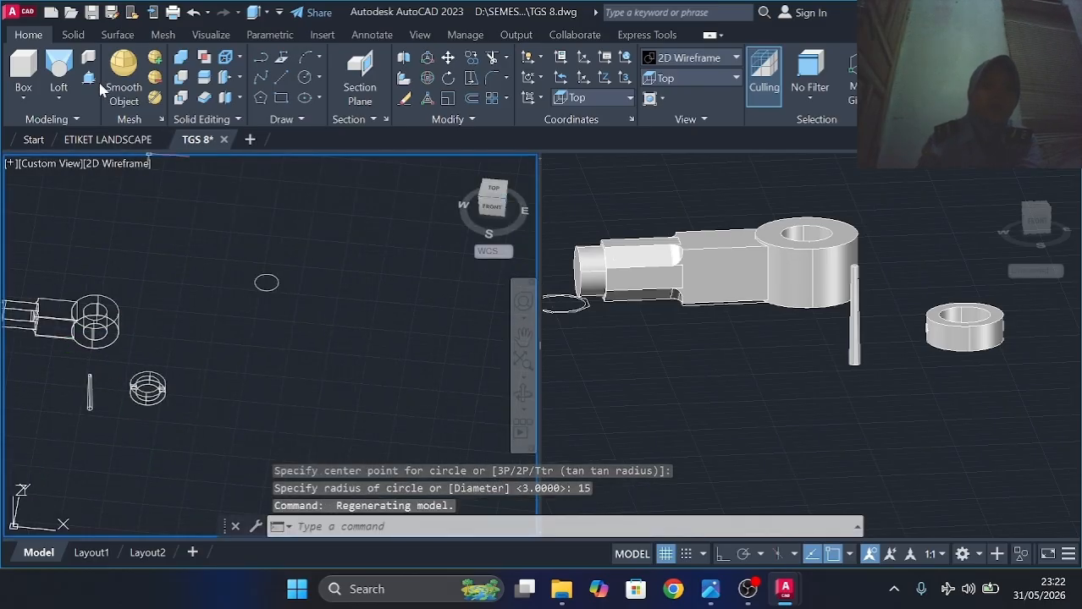
left_click(89, 78)
left_click(266, 282)
type("10")
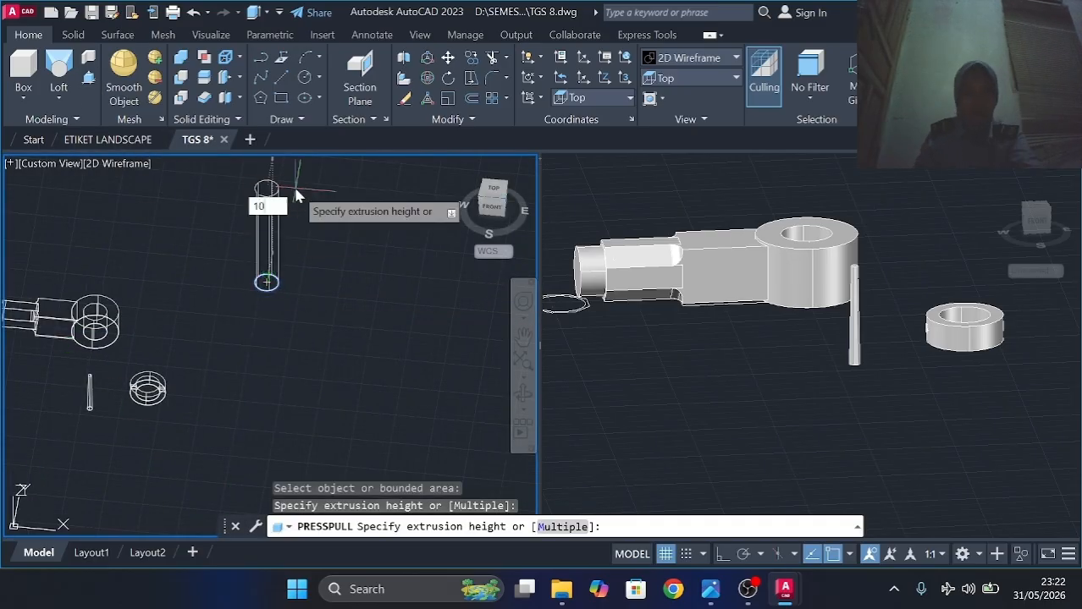
type("2")
key("Return")
Draw a circle of radius 22.5 centred on the cylinder's upper end face and extrude it upward 15 with Presspull as the pin's head.
left_click(304, 77)
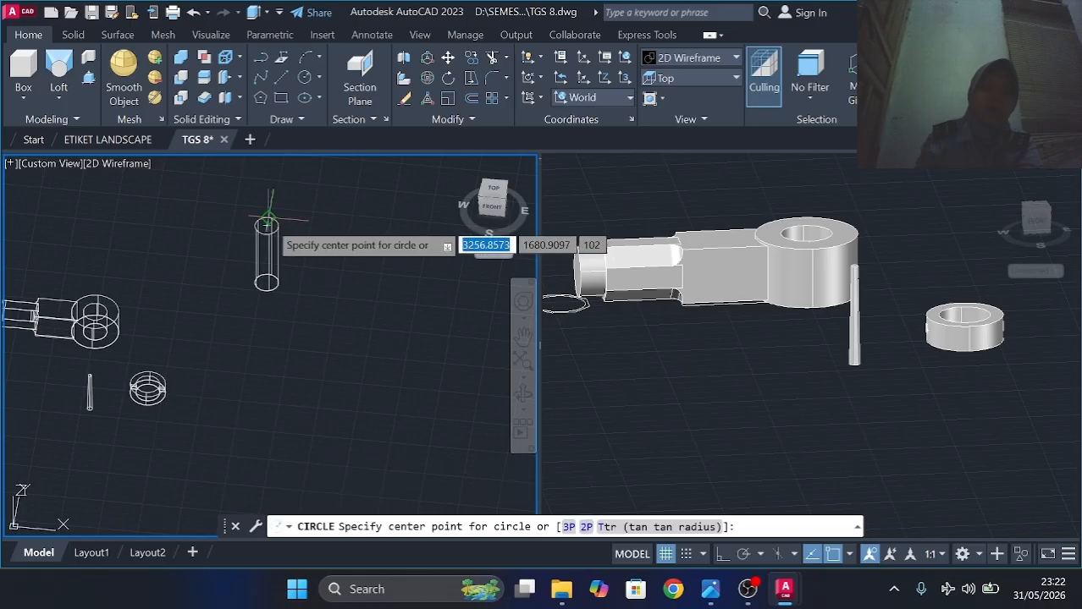
left_click(267, 227)
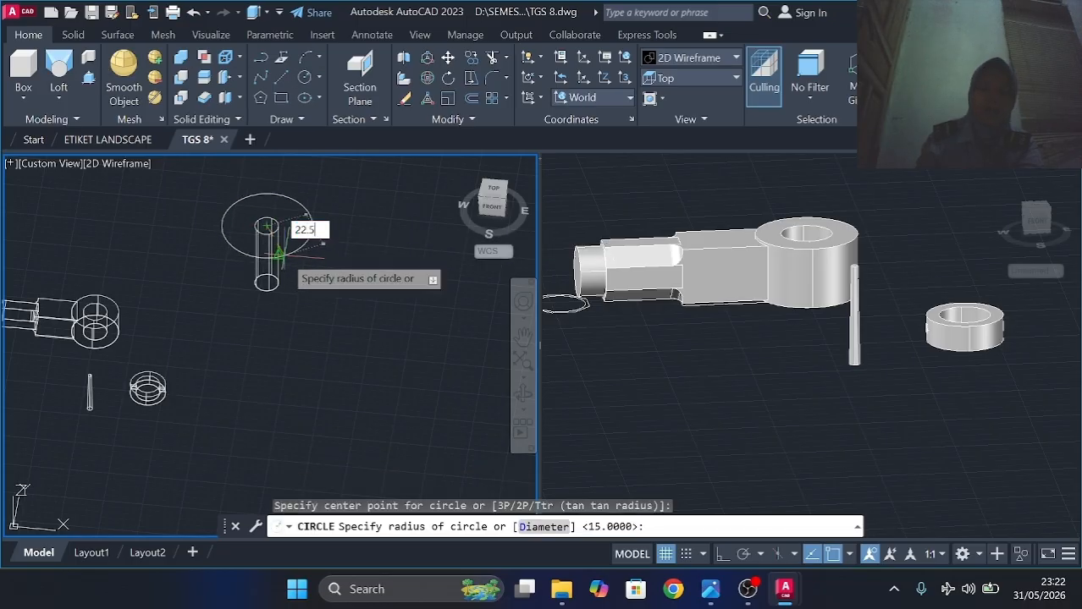
key("Return")
left_click(88, 78)
left_click(262, 219)
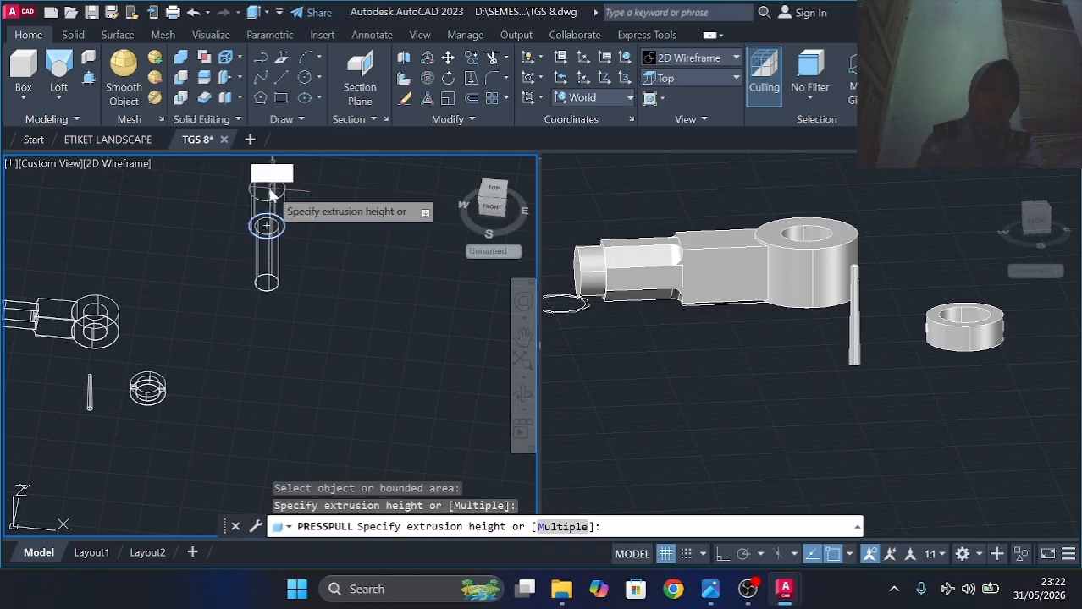
type("15")
key("Return")
Return to the Top view and draw two concentric circles of radius 15 and 30 in the empty area below the headed pin.
left_click(493, 196)
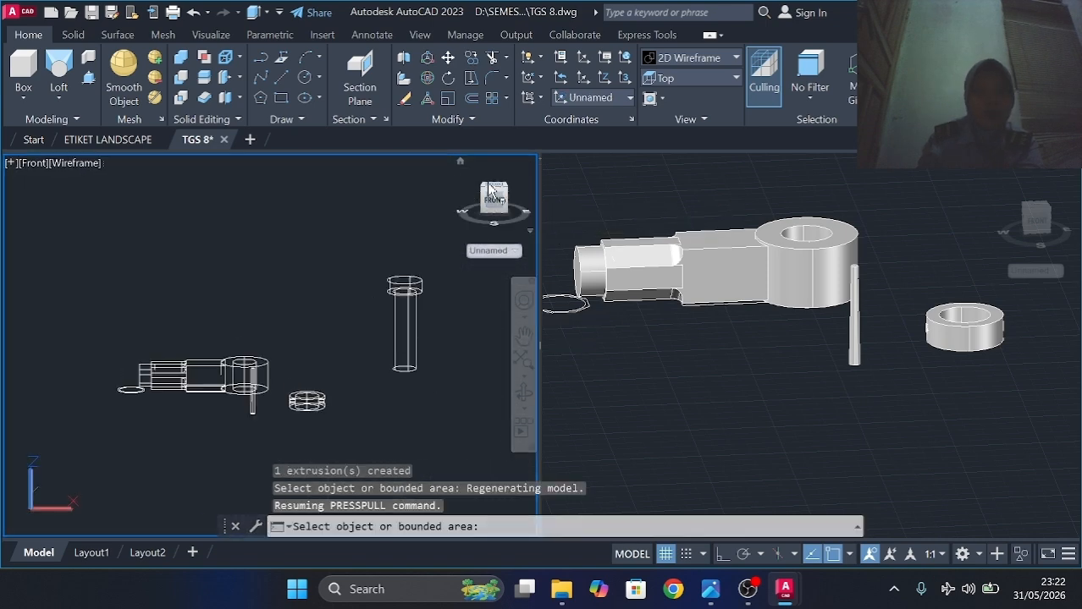
middle_click_drag(395, 311, 243, 291)
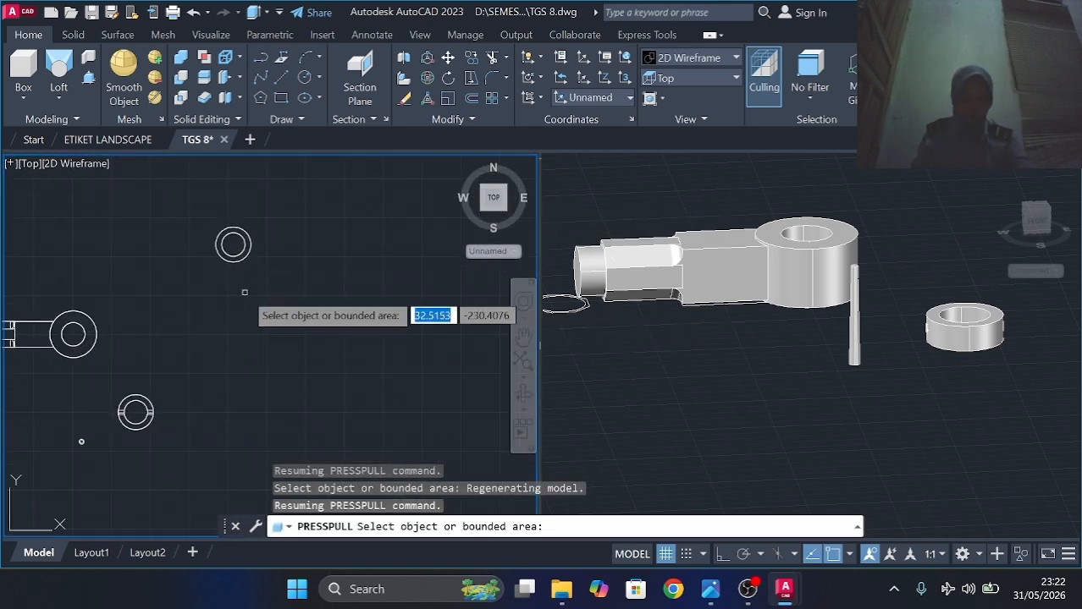
left_click(304, 76)
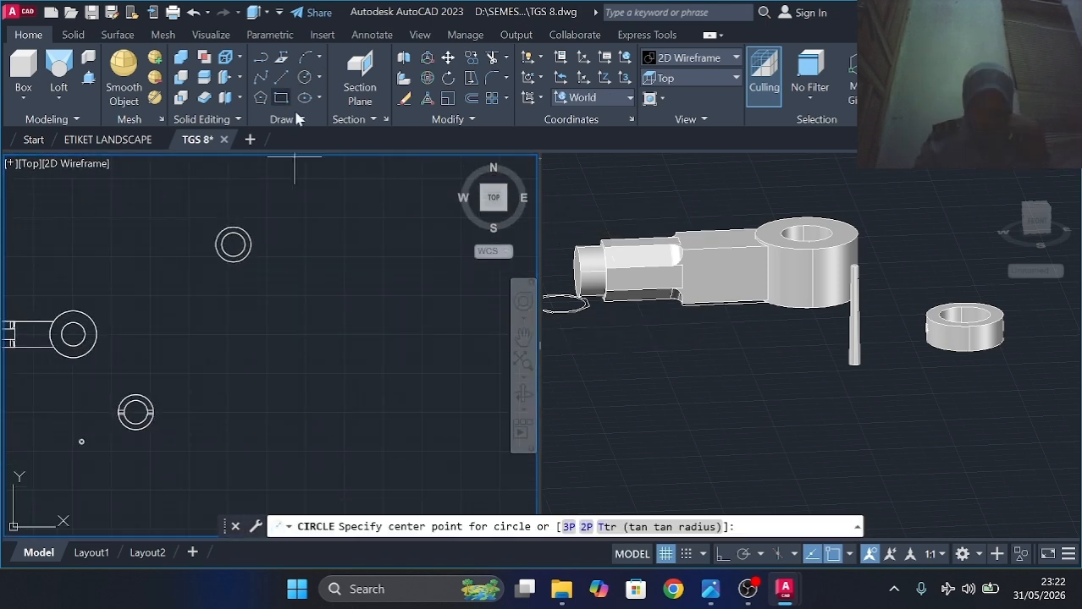
left_click(235, 341)
type("15")
key("Return")
key("Return")
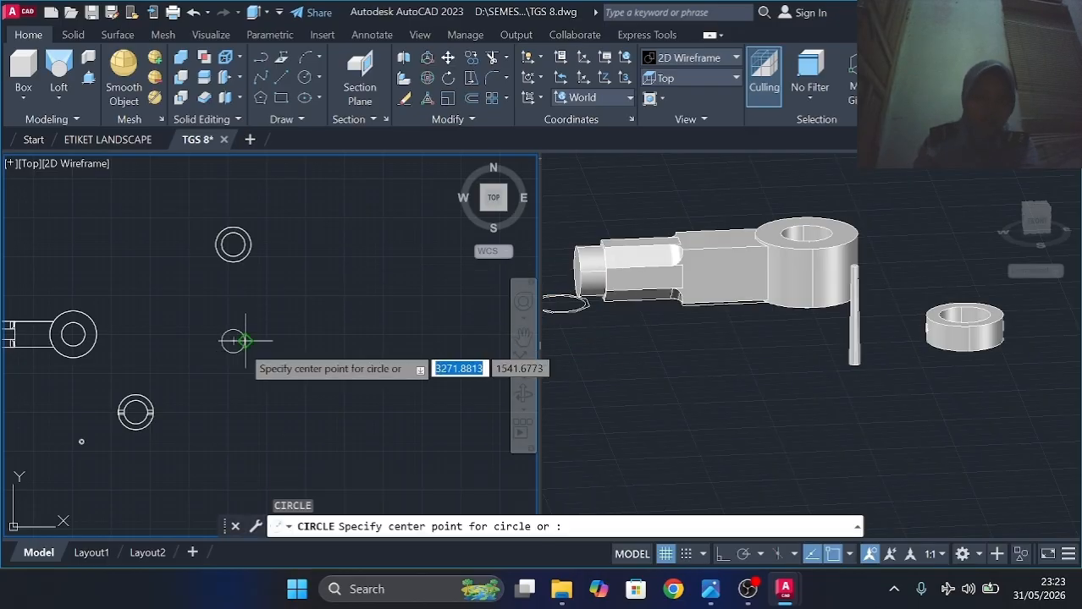
left_click(241, 359)
key("Return")
middle_click_drag(243, 355, 191, 335)
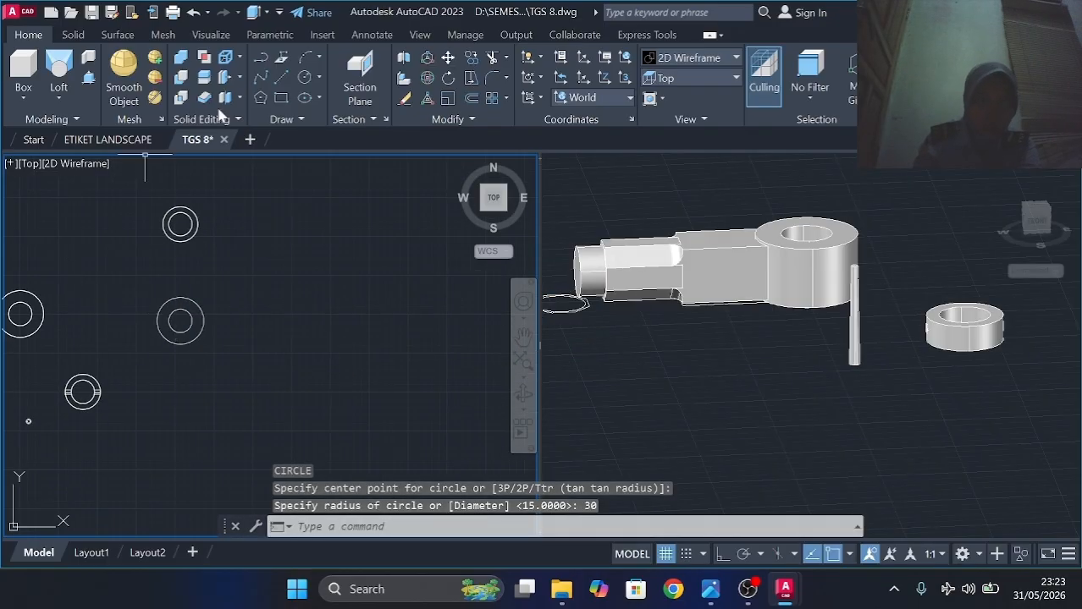
Draw a horizontal line 38 long from the centre of the concentric circles outward past the outer circle.
left_click(281, 77)
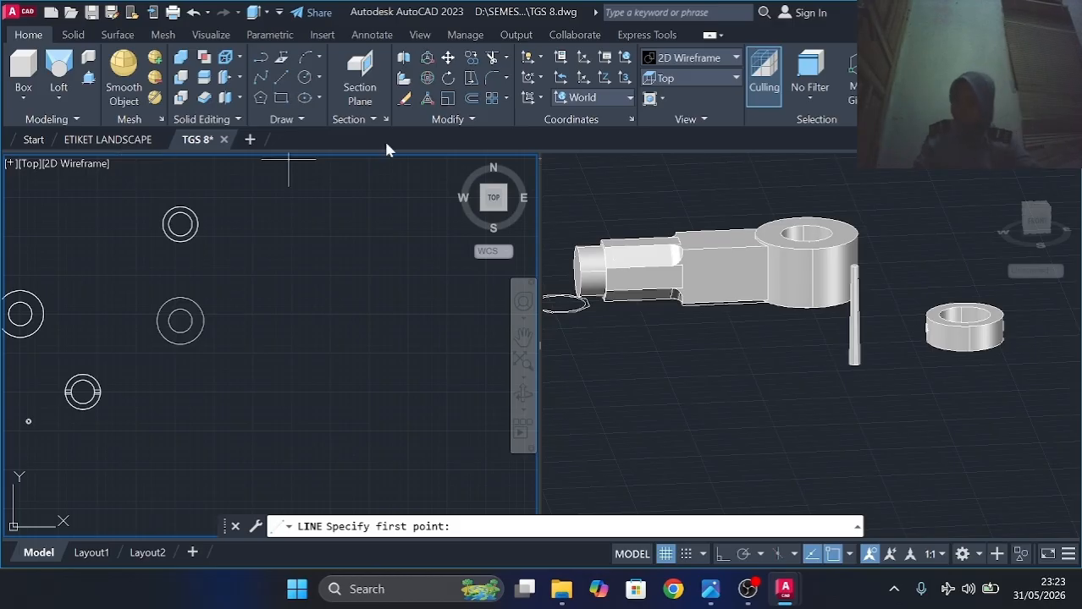
left_click(286, 72)
left_click(181, 320)
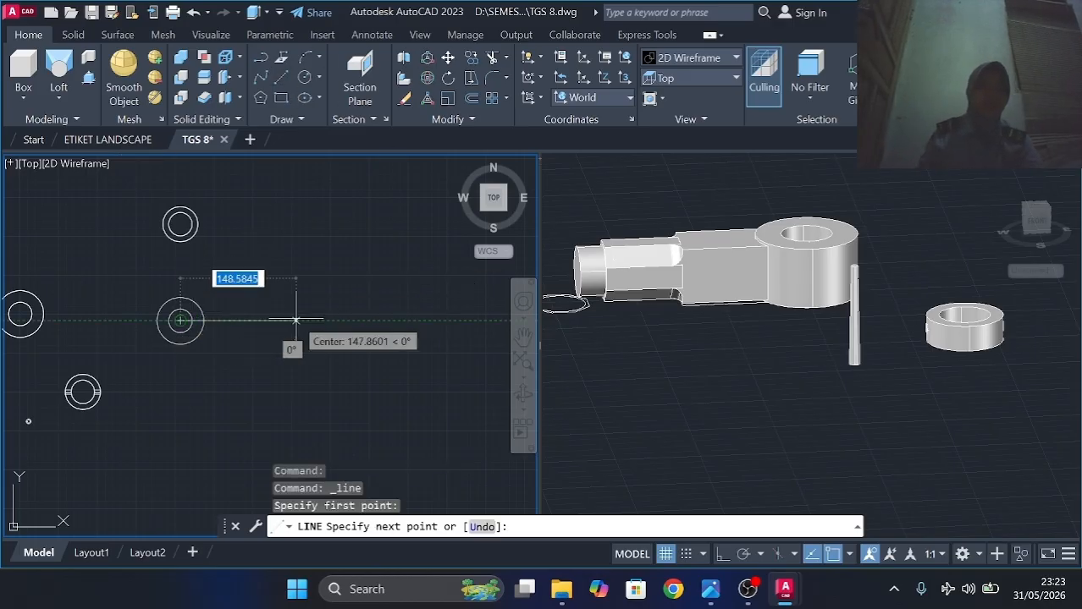
type("38")
key("Return")
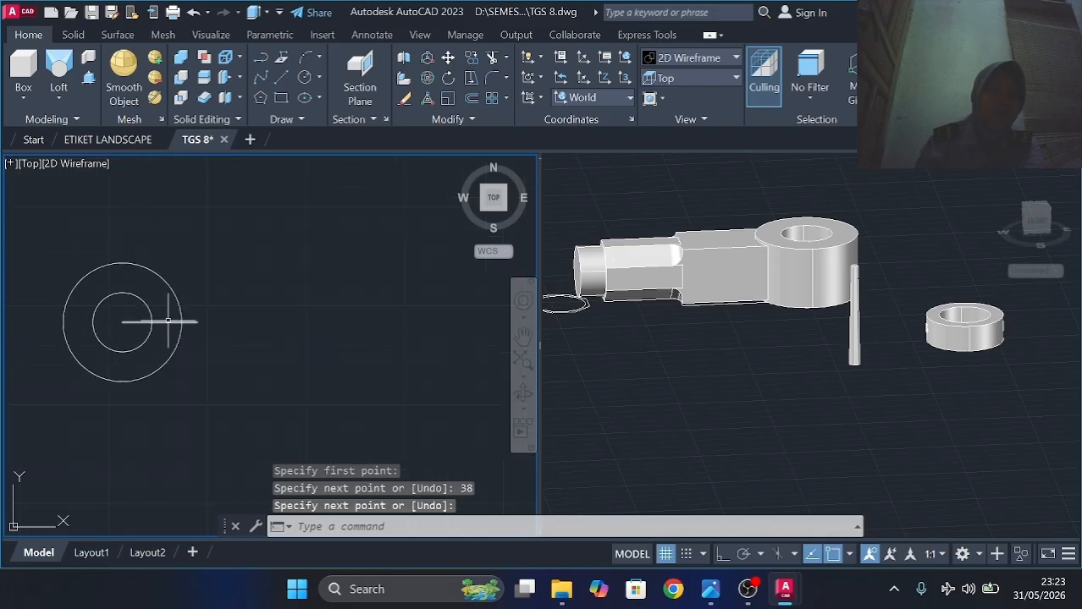
Offset the horizontal line by 18 to both its upper and lower side.
left_click(169, 322)
left_click(471, 98)
left_click(159, 322)
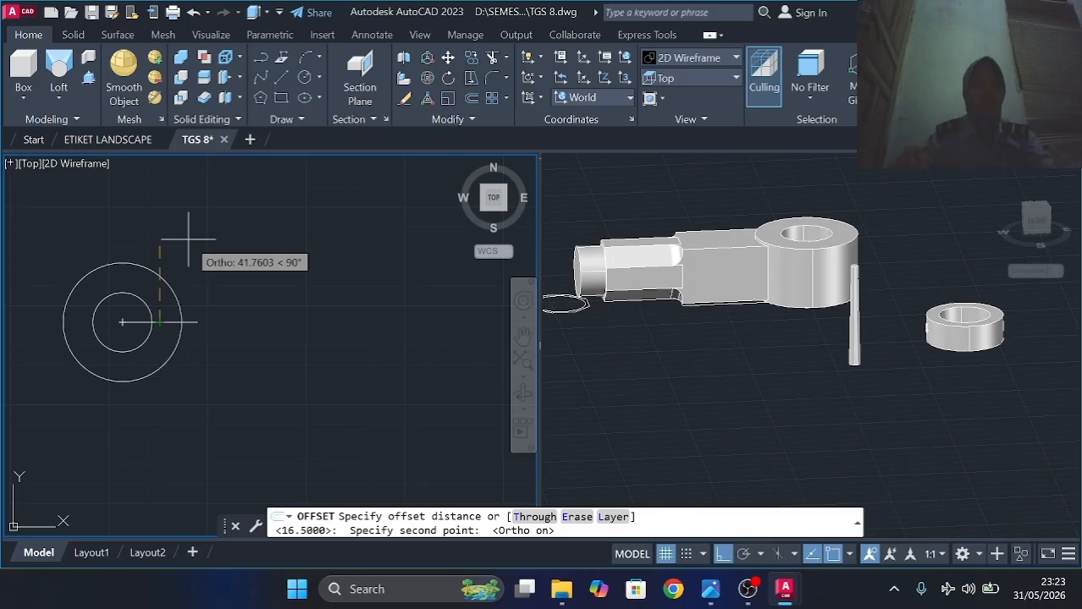
type("18")
key("Return")
left_click(180, 286)
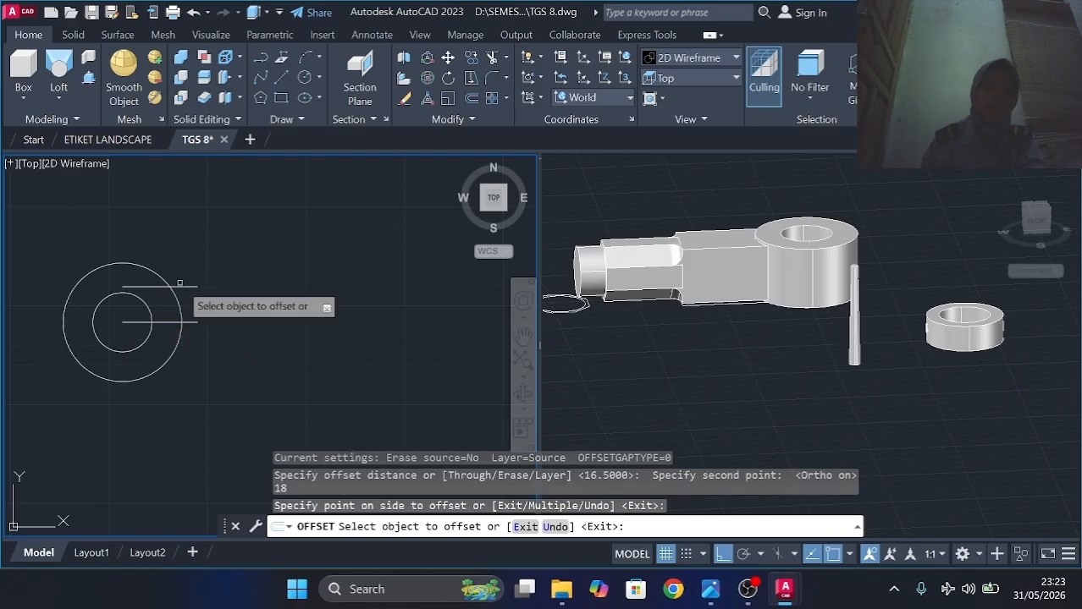
left_click(170, 322)
left_click(170, 352)
Connect the outer ends of the two offset lines with a vertical line and delete the middle line.
left_click(281, 77)
left_click(197, 286)
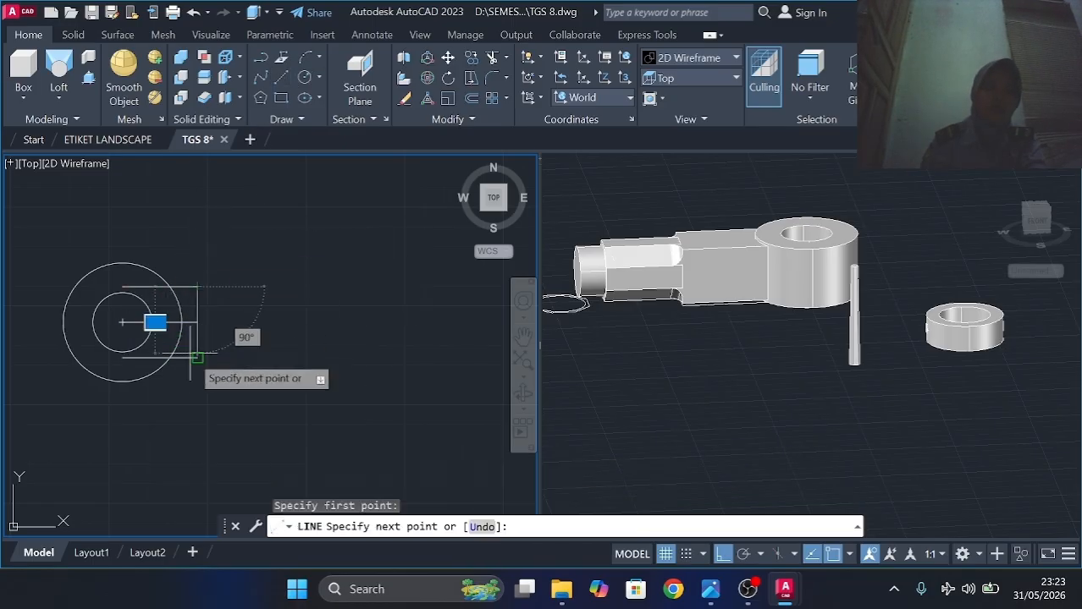
left_click(197, 357)
key("Return")
left_click(148, 321)
key("Delete")
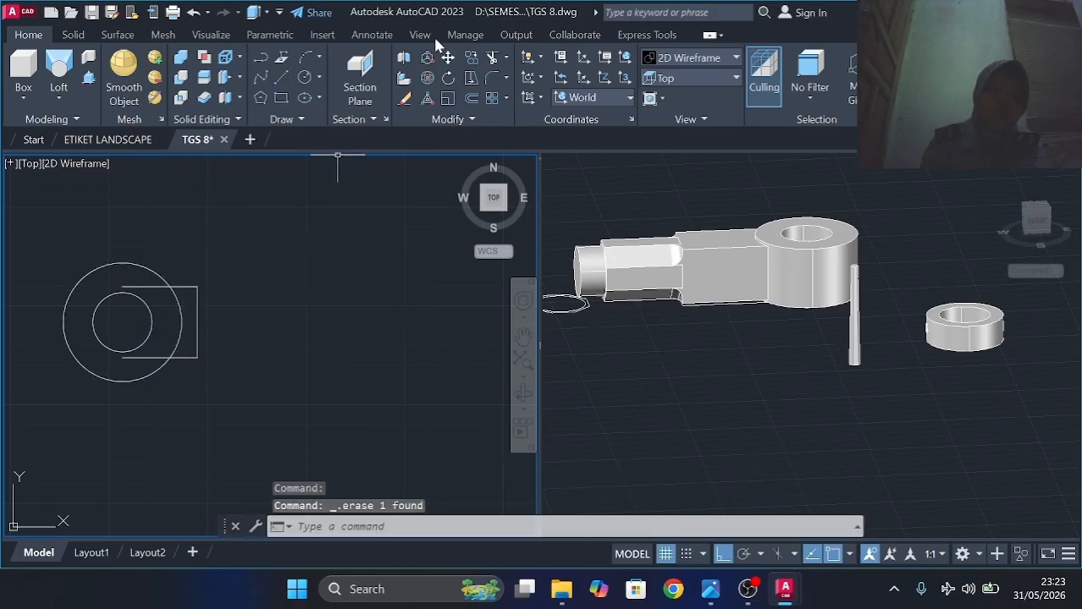
Trim both offset lines back to the outer circle so only the rectangular tab outline outside it remains.
left_click(478, 58)
left_click(142, 286)
left_click(141, 357)
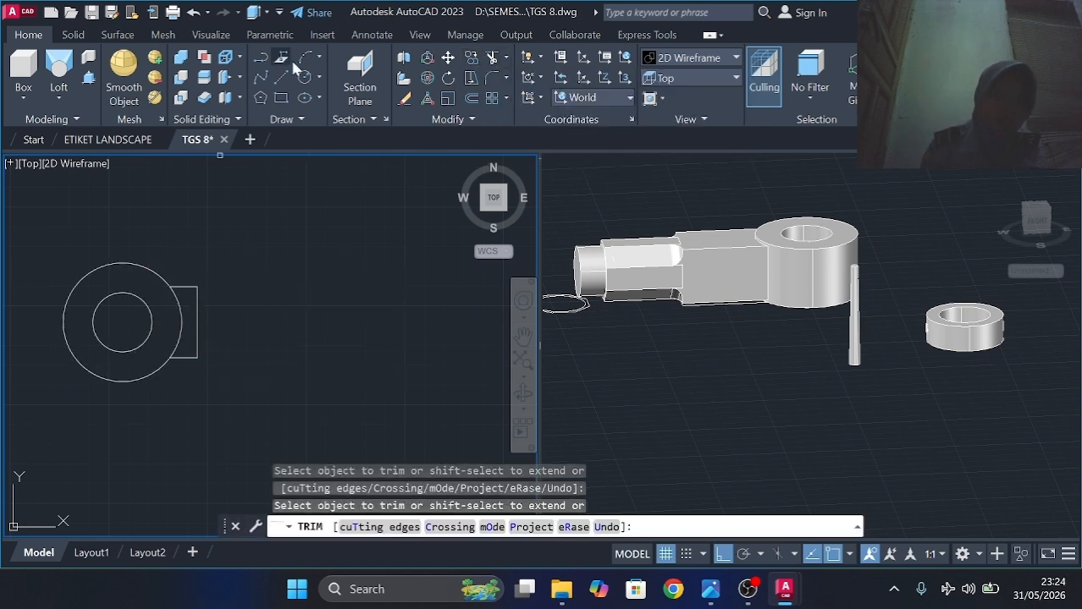
scroll(889, 337, "down", 2)
scroll(921, 350, "up", 2)
left_click(923, 350)
mouse_move(959, 377)
middle_mouse_down()
mouse_move(710, 444)
mouse_move(641, 419)
middle_mouse_up()
left_click(127, 169)
left_click(88, 78)
left_click(65, 296)
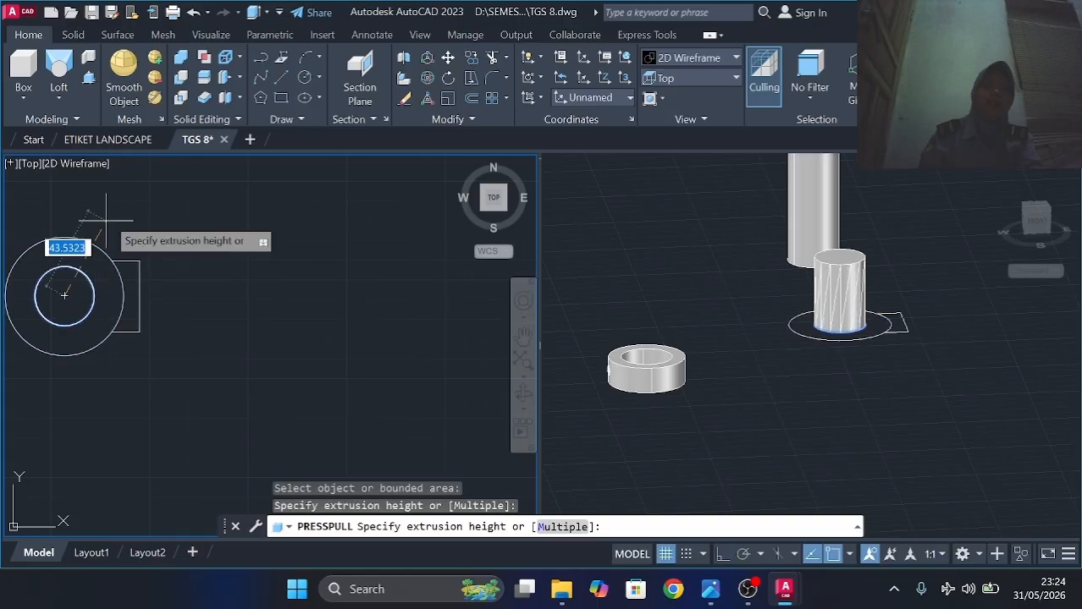
key("Escape")
Extrude the ring area between the radius 15 and radius 30 circles by 22 with Presspull.
key("Return")
left_click(85, 254)
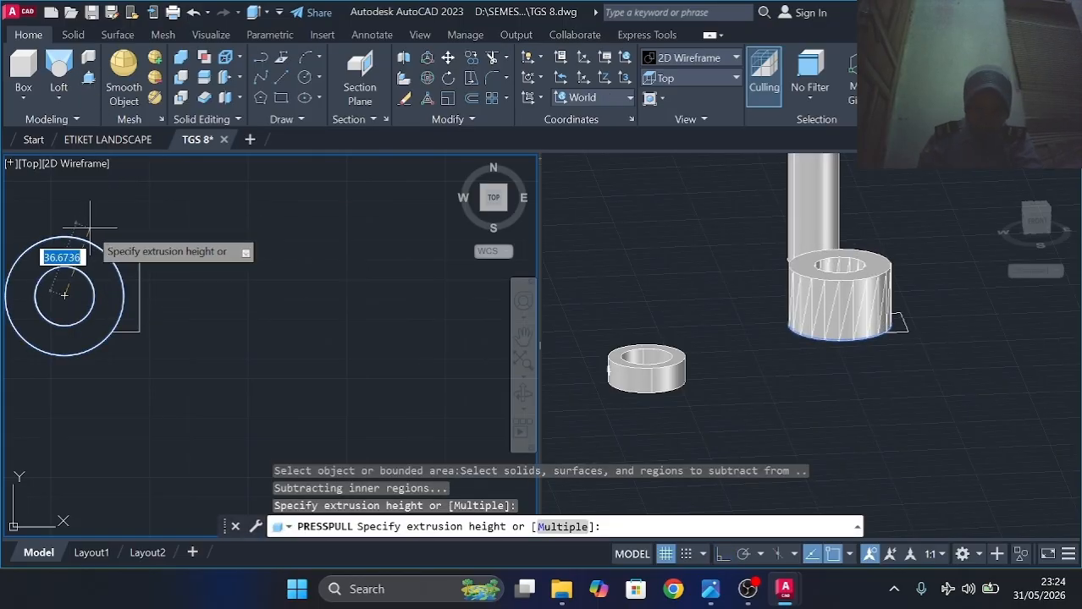
type("22")
key("Return")
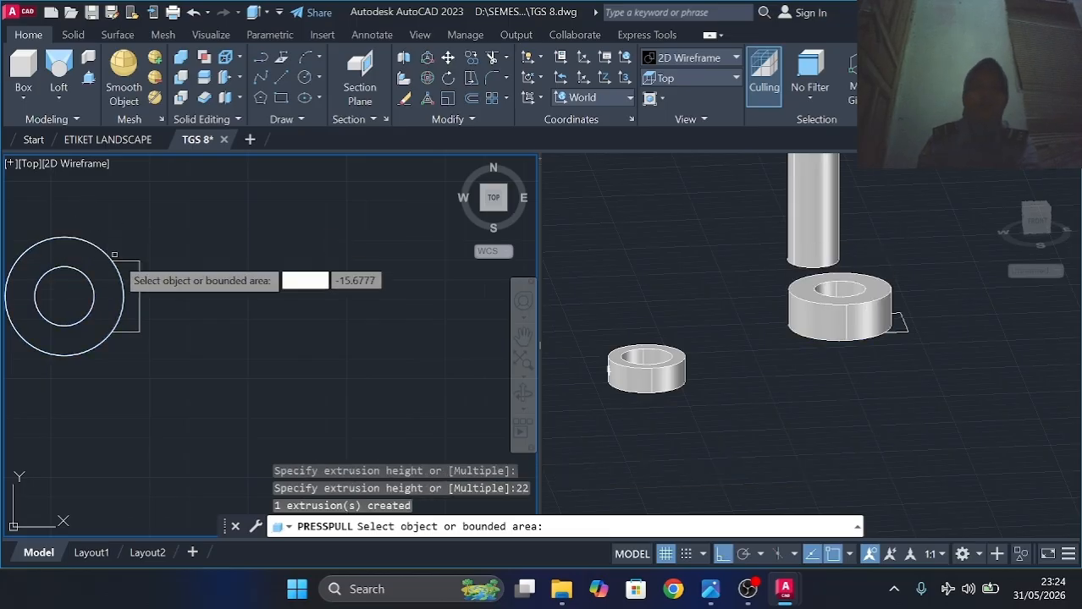
Extrude the rectangular tab area beside the ring by 18 with Presspull.
left_click(129, 283)
type("18")
key("Return")
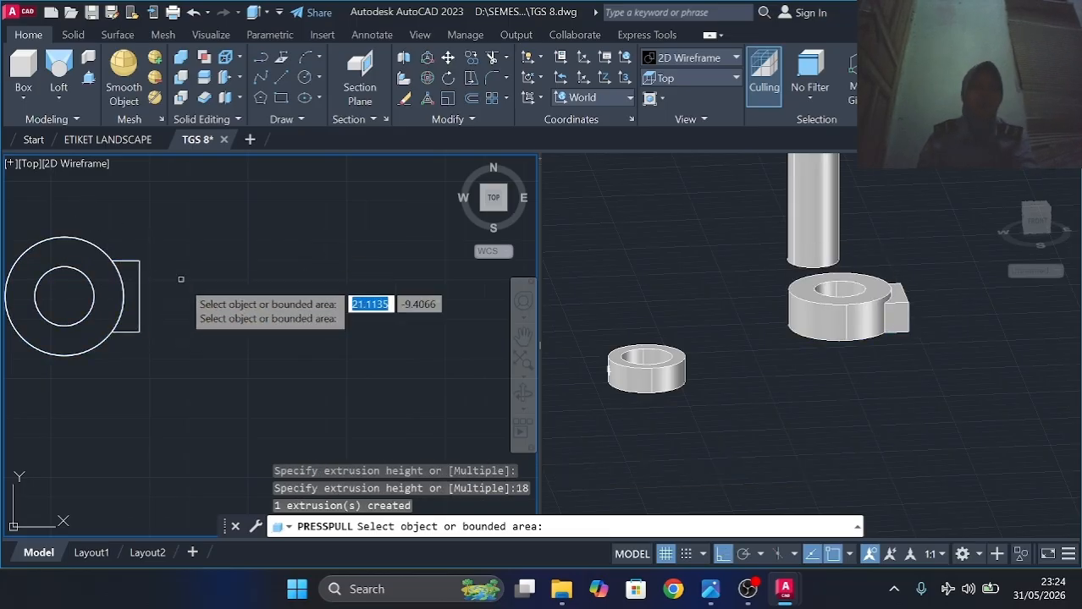
key("Return")
Union the rectangular tab with the ring into a single solid.
type("UNI")
key("Return")
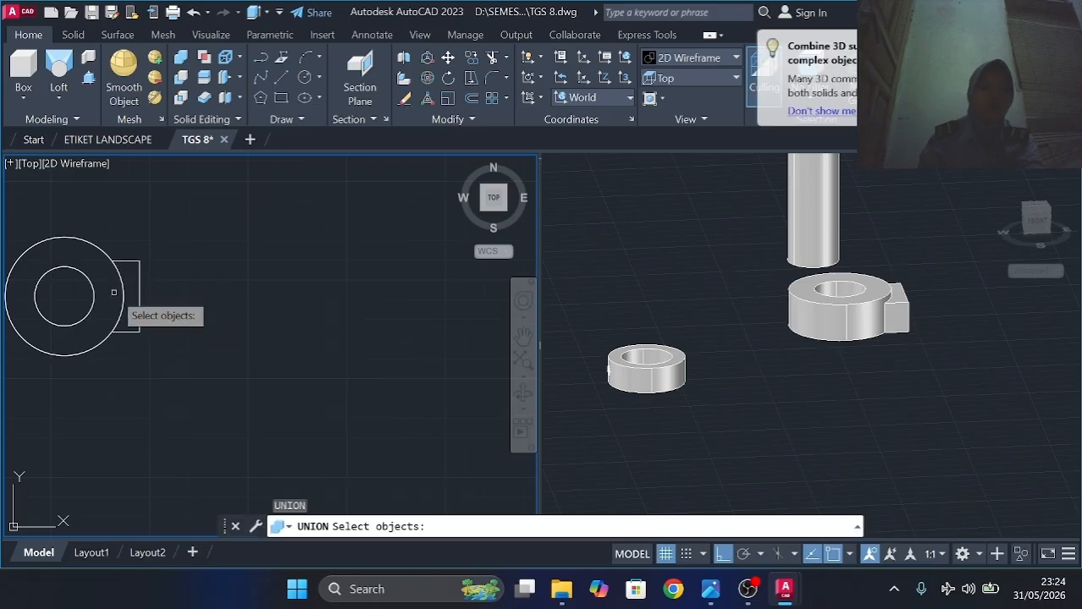
left_click(111, 281)
key("Return")
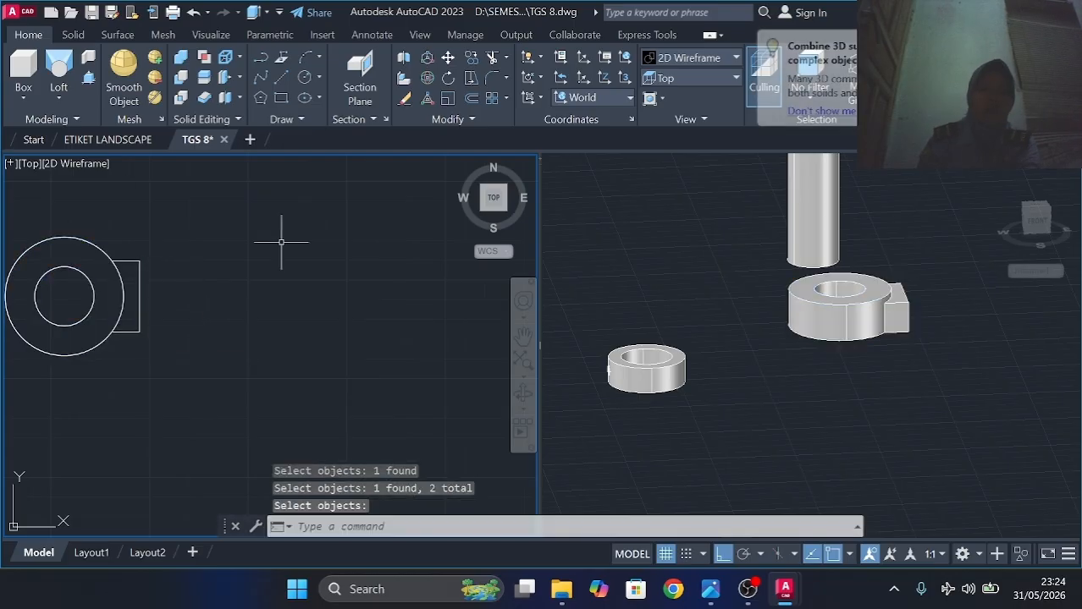
Fillet three edges where the rectangular tab meets the ring, keeping the default fillet radius.
left_click(637, 157)
left_click(73, 35)
left_click(611, 80)
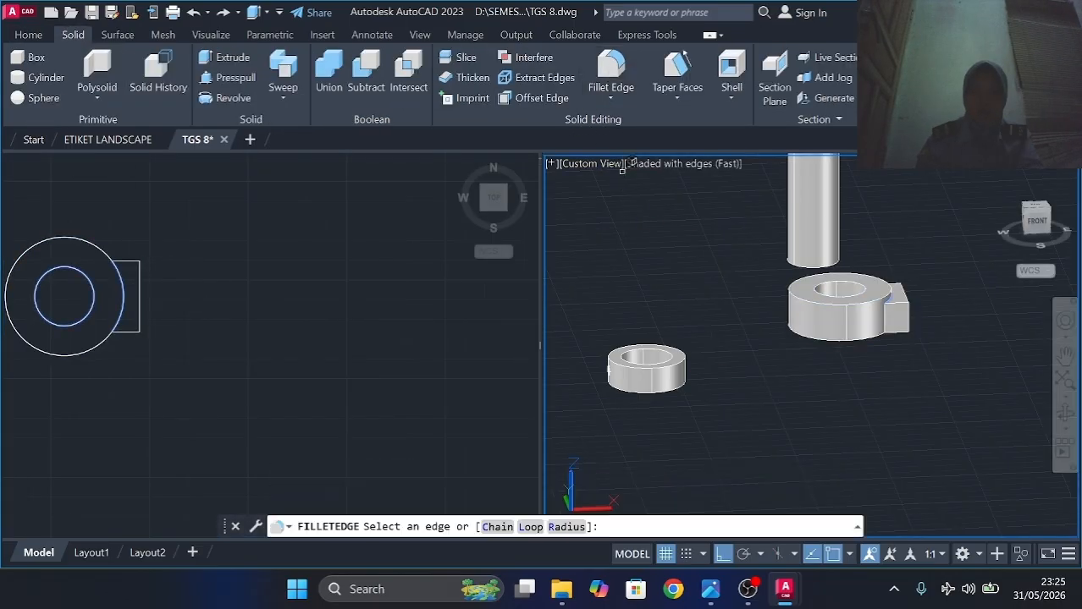
type("R")
key("Return")
key("Return")
middle_click_drag(860, 367, 745, 401, "shift")
scroll(764, 416, "up", 5)
left_click(756, 439)
middle_click_drag(681, 481, 724, 425, "shift")
left_click(871, 235)
mouse_move(925, 241)
middle_mouse_down("shift")
mouse_move(821, 242)
mouse_move(1015, 217)
mouse_move(640, 207)
middle_mouse_up("shift")
scroll(724, 238, "up", 6)
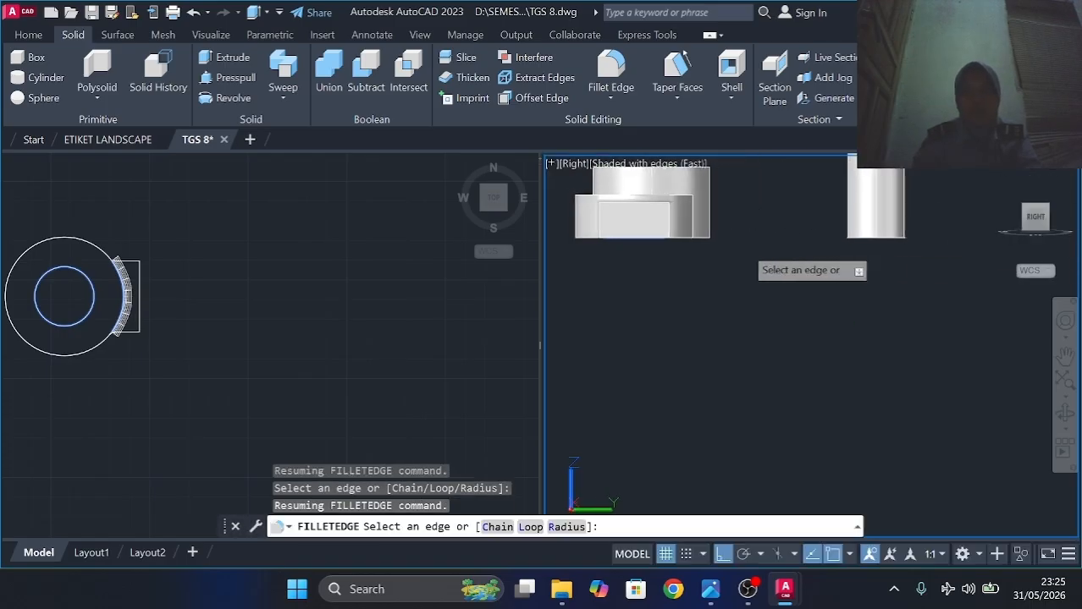
scroll(817, 219, "up", 3)
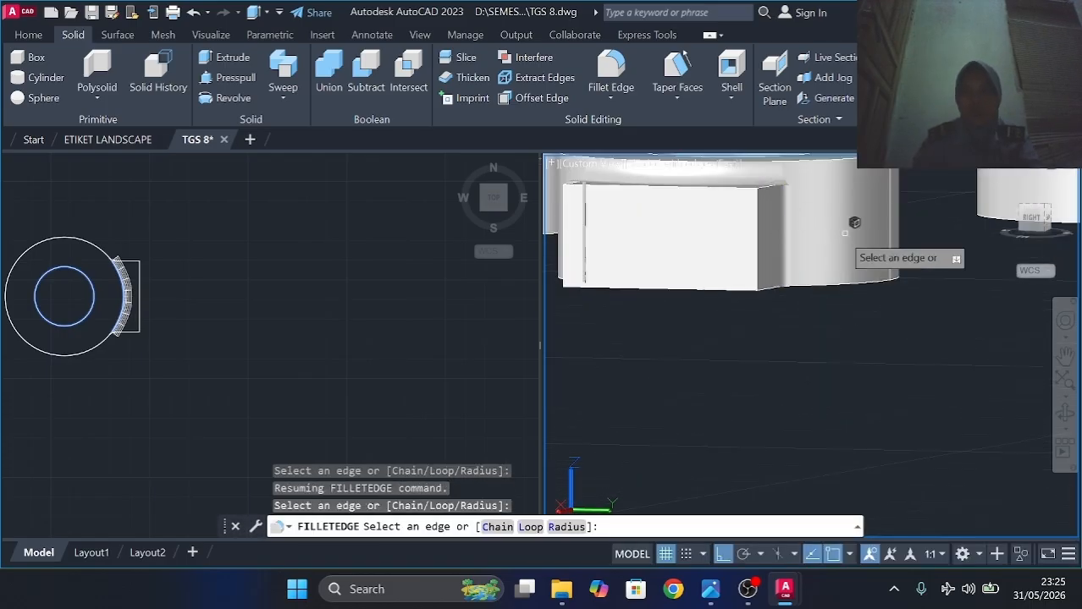
key("Return")
key("Return")
left_click(265, 286)
scroll(265, 289, "down", 1)
left_click(258, 294)
left_click(898, 340)
scroll(898, 340, "down", 3)
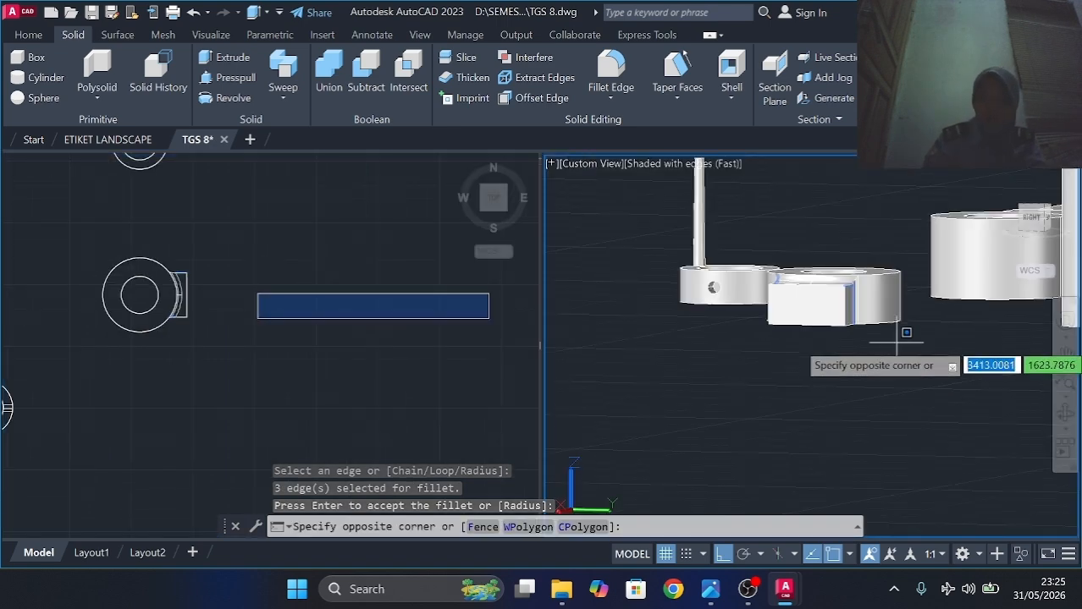
middle_click_drag(898, 339, 774, 452, "shift")
scroll(864, 320, "down", 2)
middle_click_drag(864, 309, 710, 350)
key("Escape")
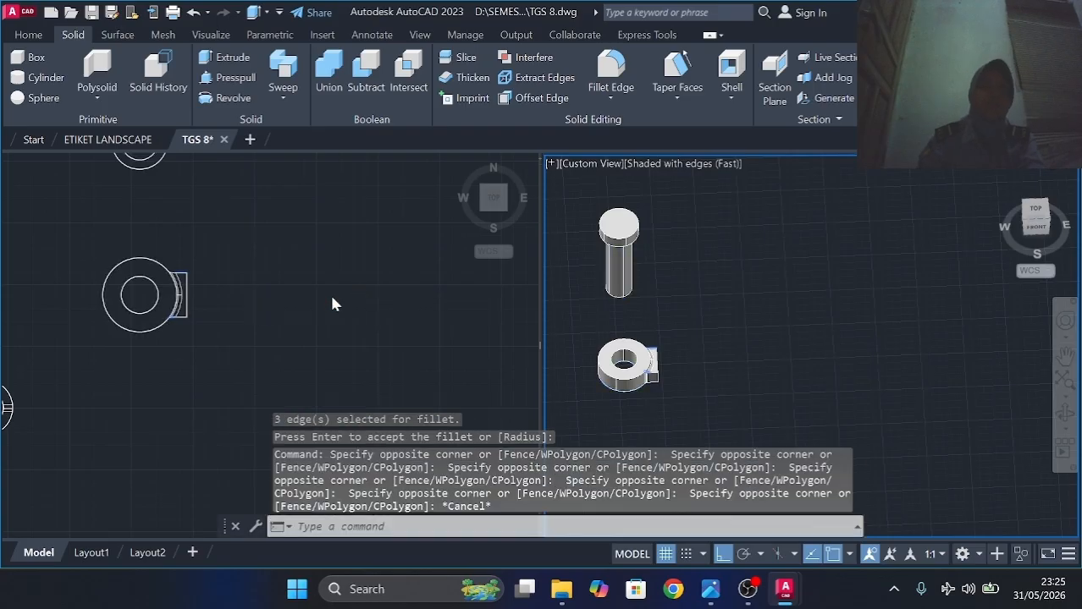
Draw two concentric circles of radius 18 and 36 in the empty Top view area beside the tabbed ring.
left_click(28, 35)
left_click(302, 78)
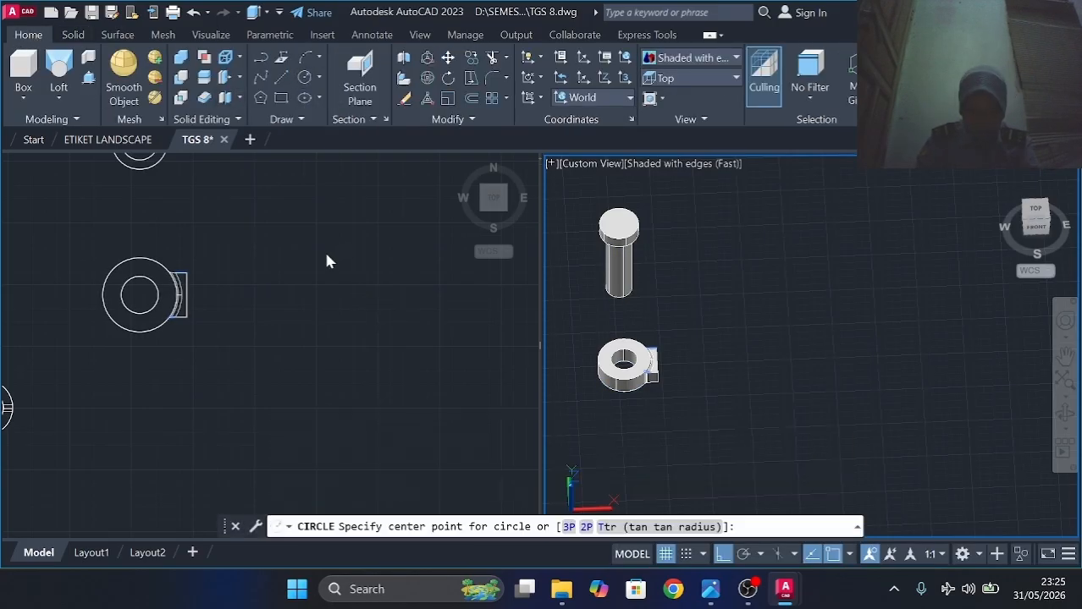
left_click(302, 78)
left_click(307, 289)
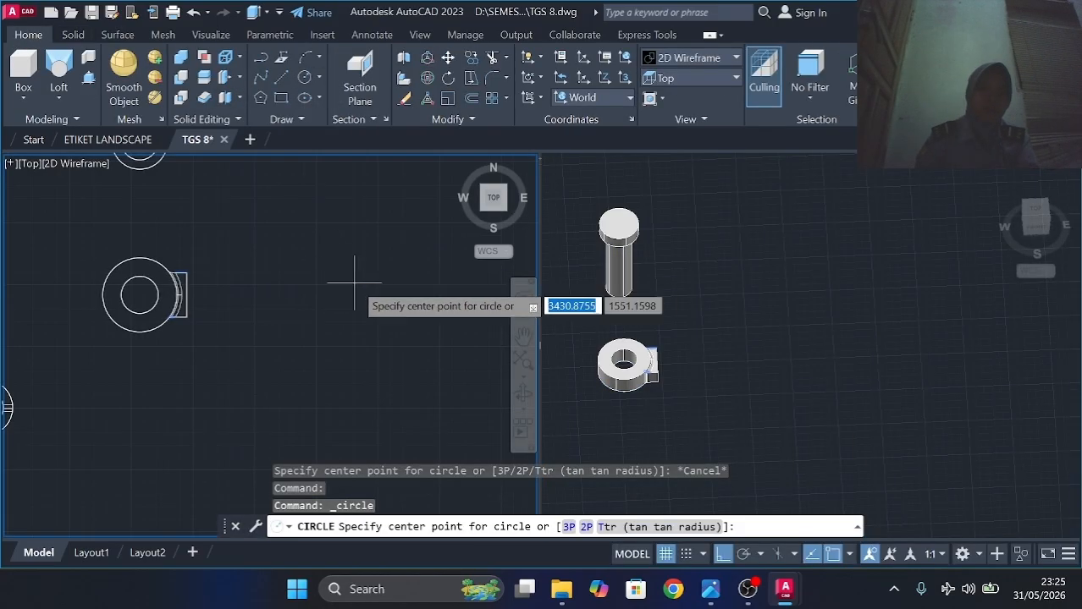
left_click(353, 284)
type("18")
key("Return")
key("Return")
left_click(354, 285)
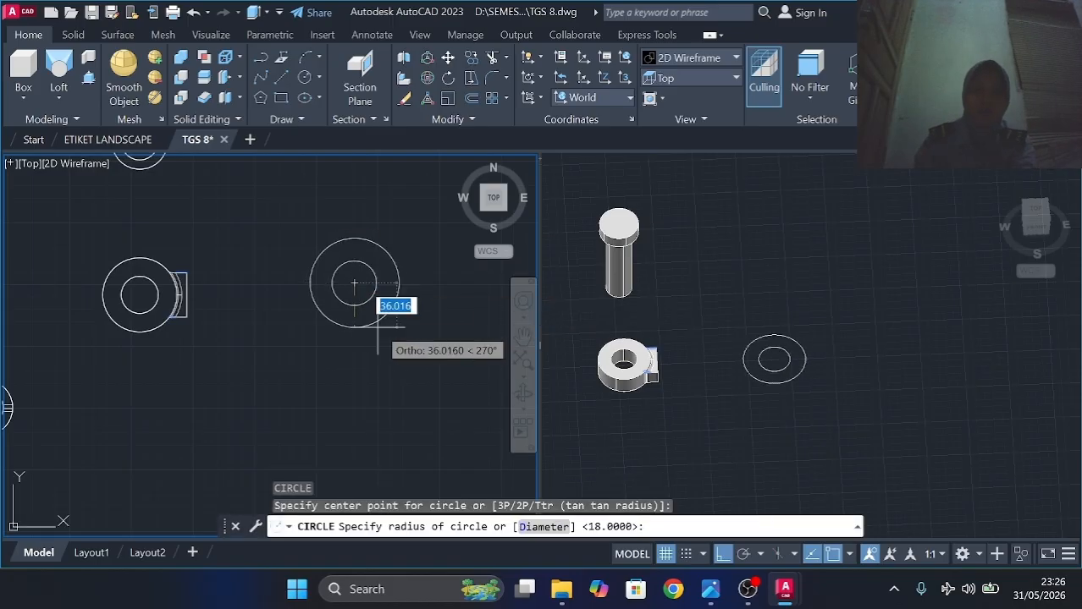
type("36")
key("Return")
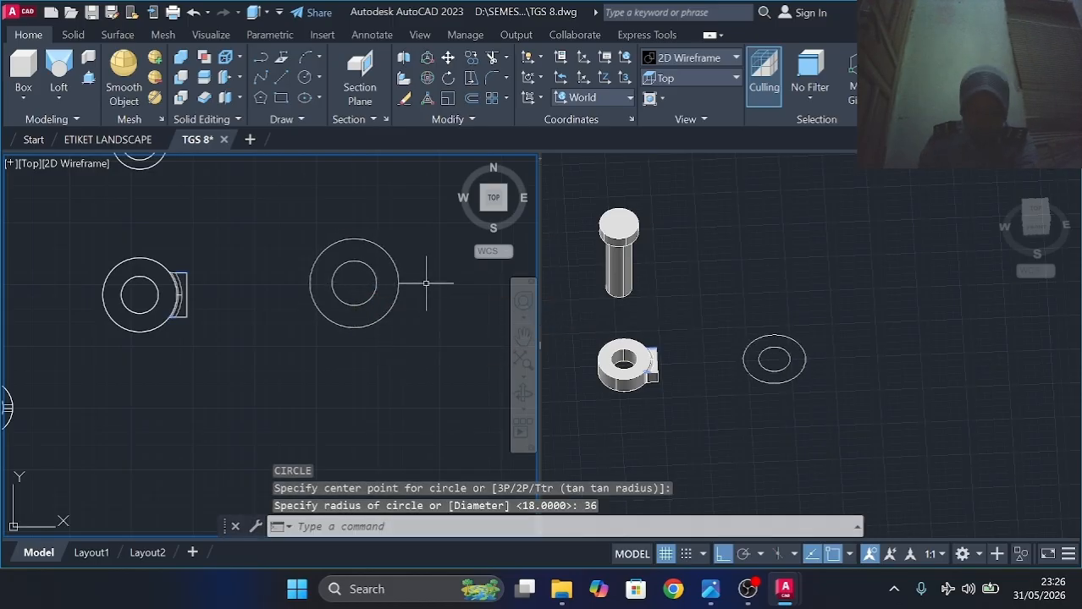
Draw a horizontal line 64 long from the centre of the new concentric circles outward past the radius 36 circle.
middle_click_drag(426, 283, 328, 283)
type("l")
key("Return")
left_click(254, 279)
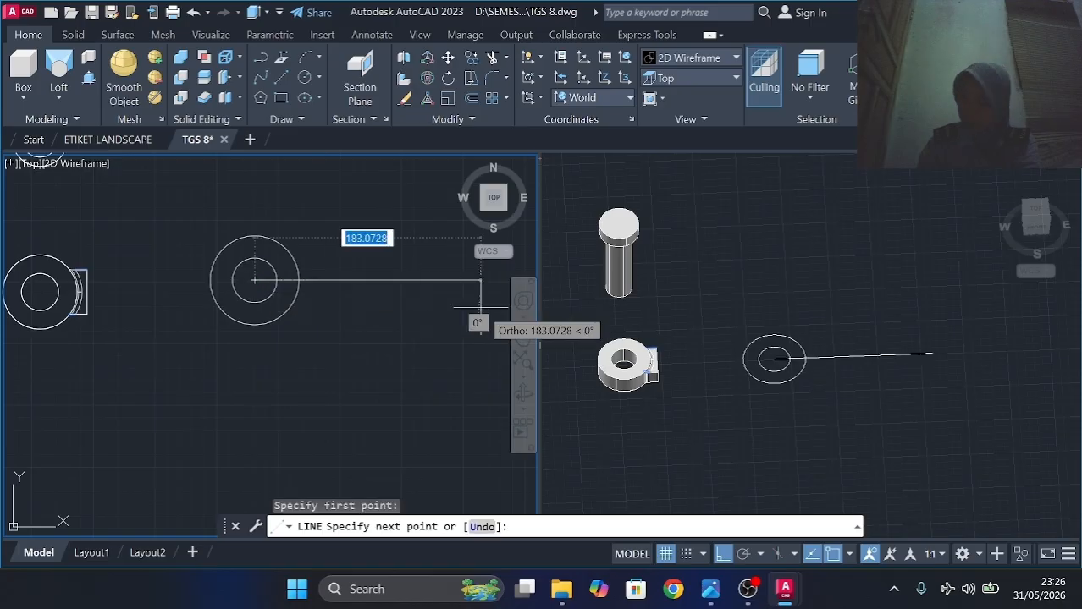
type("64")
key("Return")
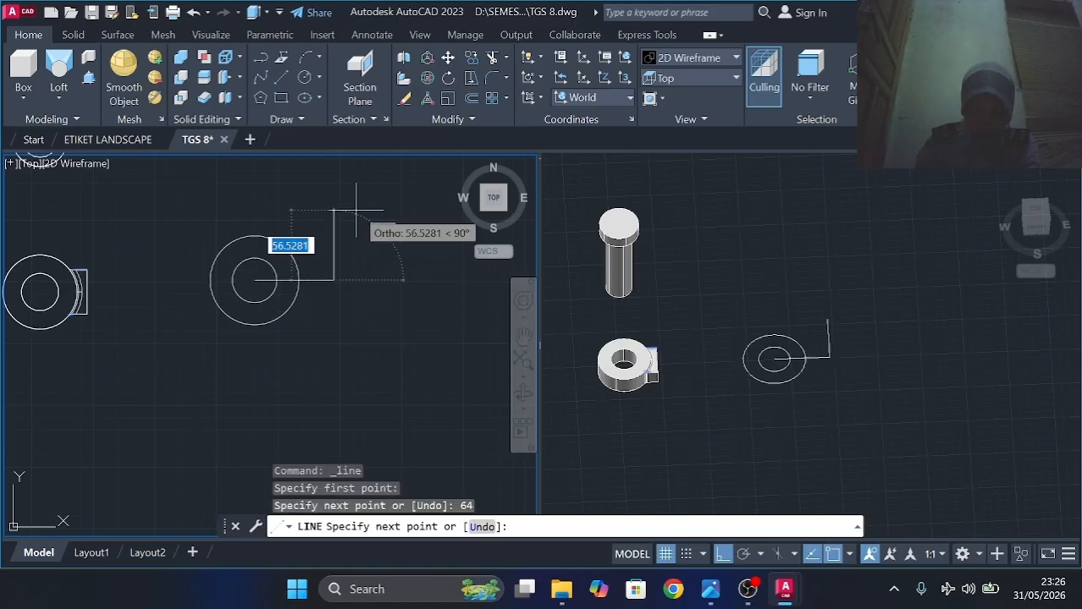
Draw an 18 long vertical line upward from the outer end of the horizontal centre line.
type("18")
key("Return")
key("Return")
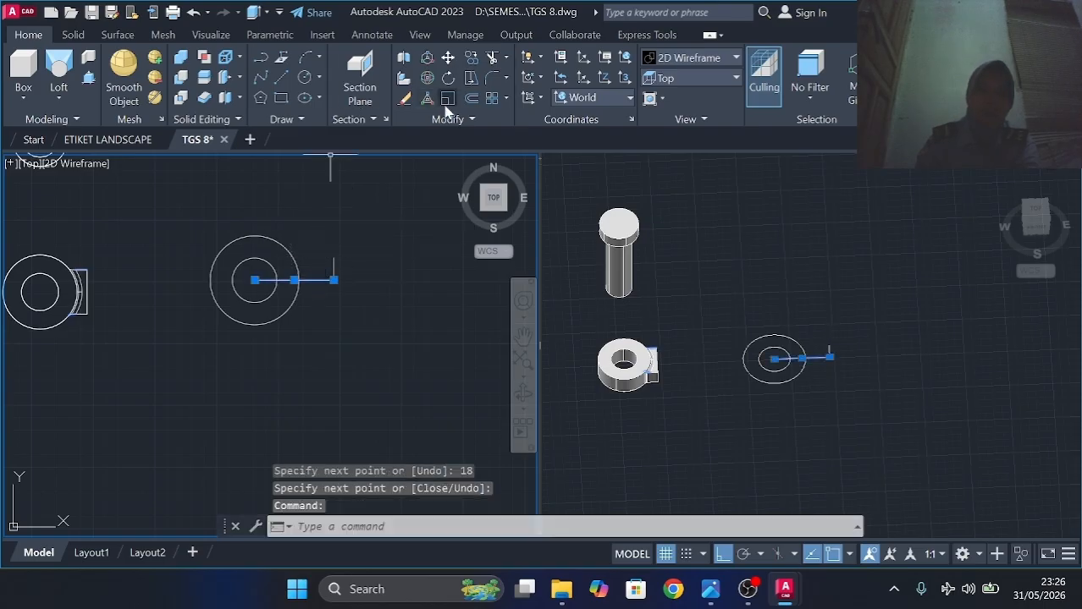
Offset the horizontal centre line by 18 to both sides.
left_click(470, 97)
left_click(309, 280)
type("18")
key("Return")
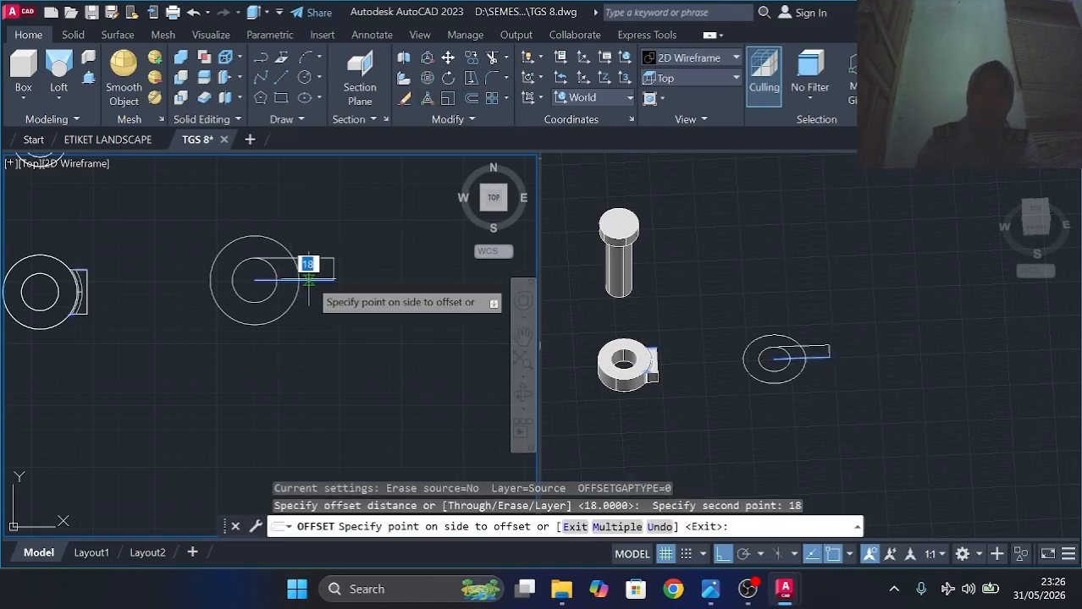
key("Return")
left_click(307, 281)
left_click(471, 98)
left_click(301, 279)
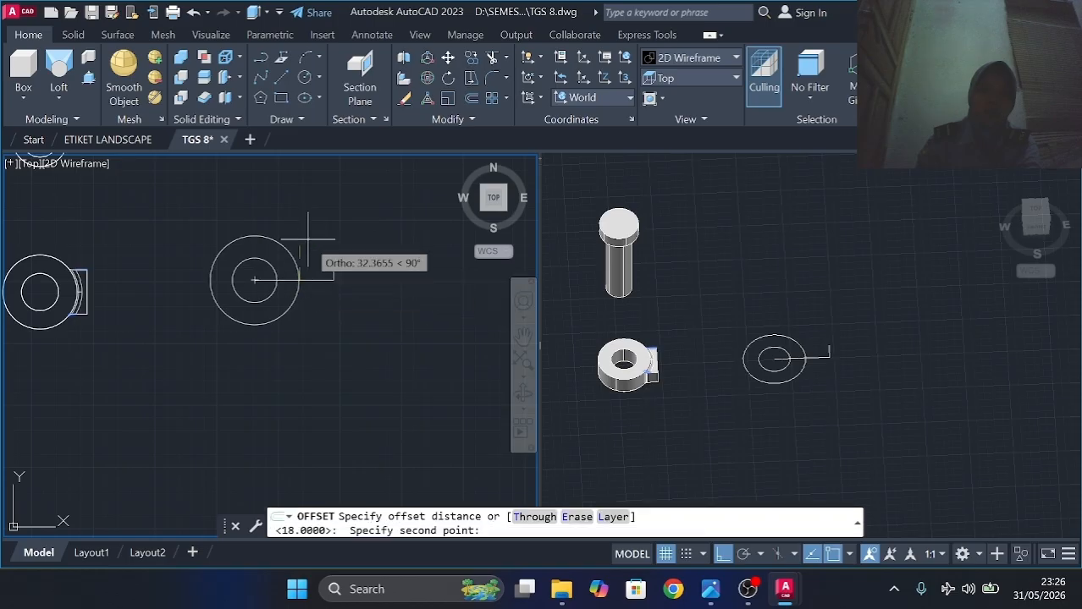
key("Return")
left_click(308, 243)
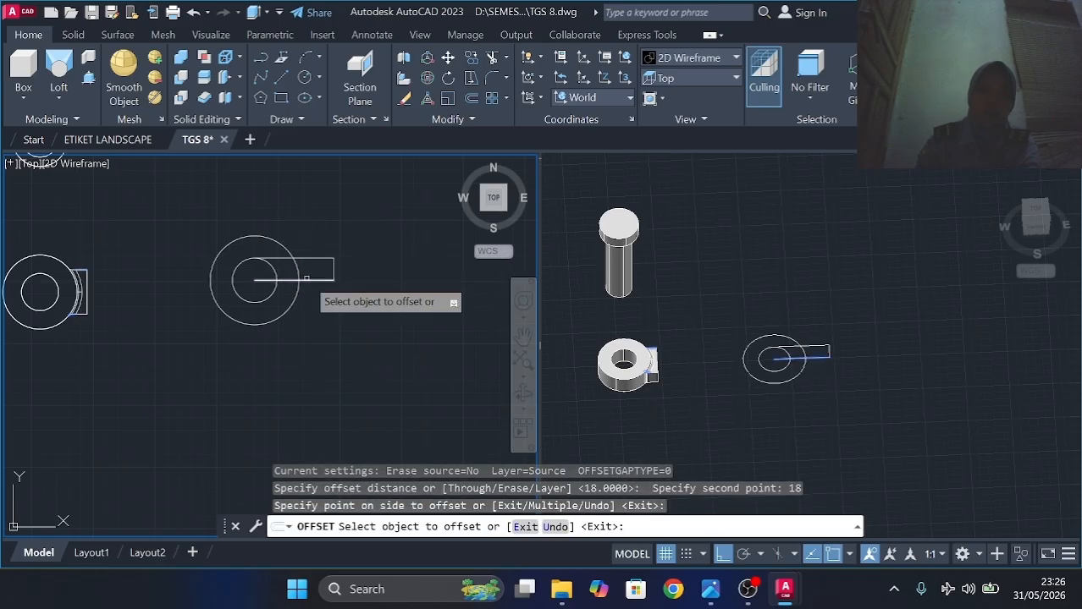
left_click(307, 280)
left_click(305, 304)
Delete the horizontal centre line and extend the short vertical end line down to the lower offset line.
key("Escape")
left_click(291, 279)
key("Delete")
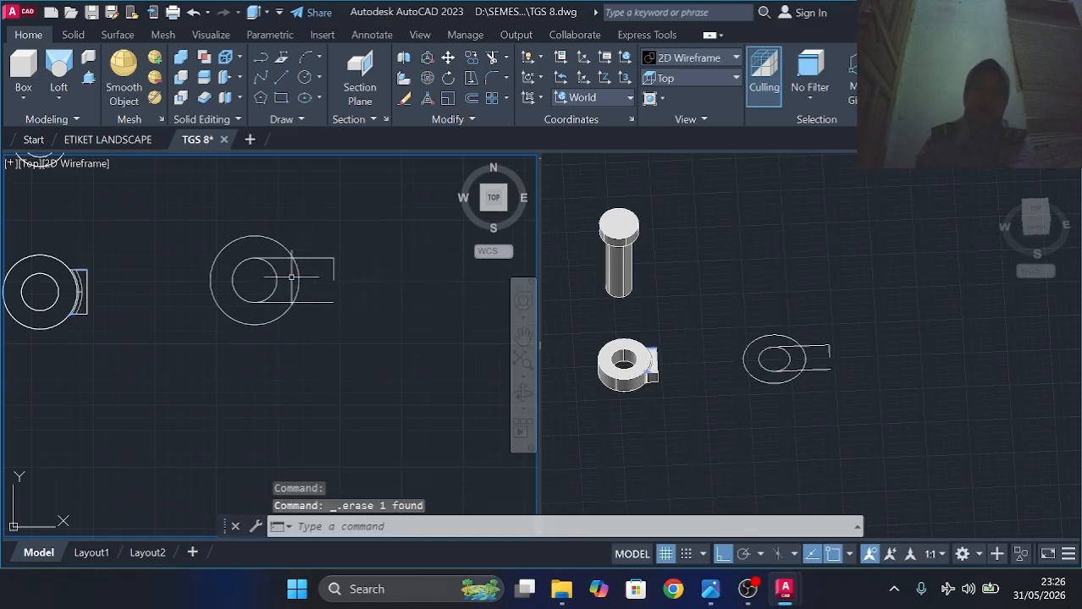
left_click(334, 279)
key("Escape")
Draw a vertical line across the outer circle from its top quadrant to its bottom quadrant.
type("l")
key("Return")
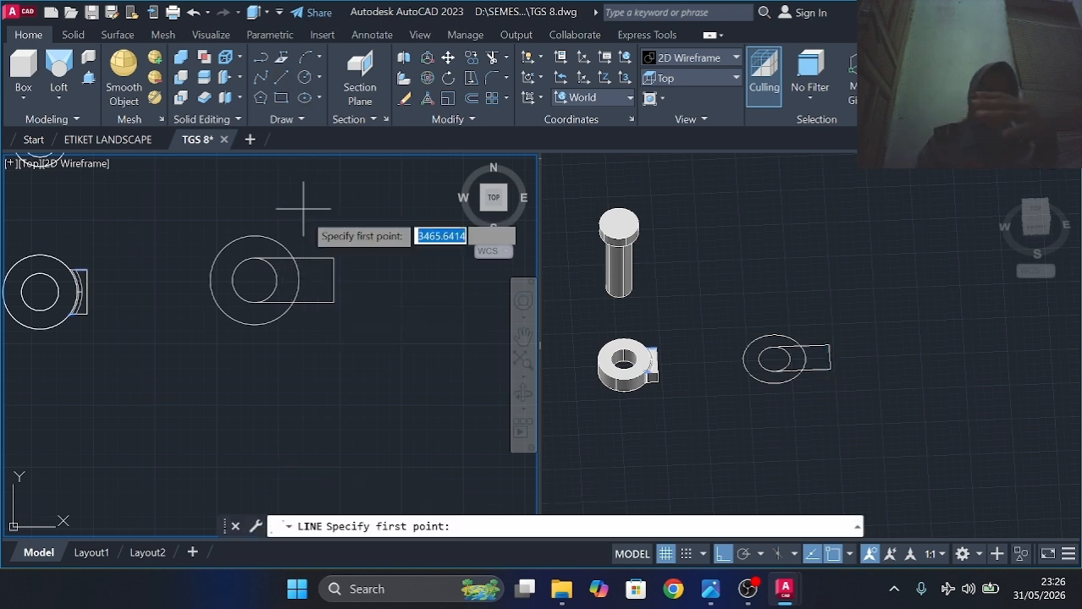
left_click(255, 236)
left_click(255, 325)
key("Return")
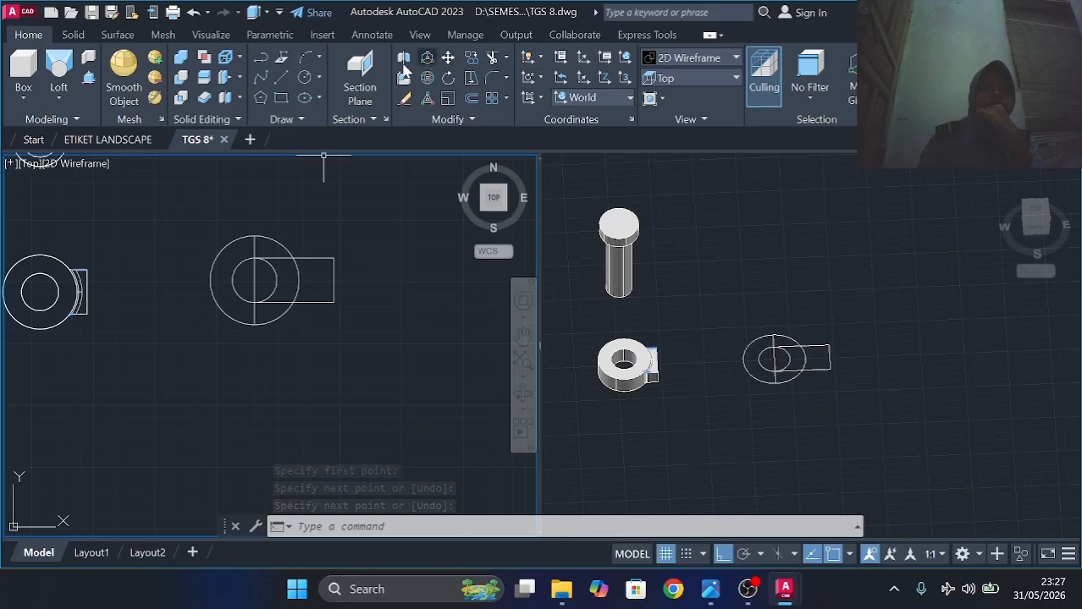
Trim away the circles' outer halves and the inner overlaps to leave one closed fork profile with a rectangular shank.
left_click(492, 58)
left_click(241, 238)
left_click(242, 263)
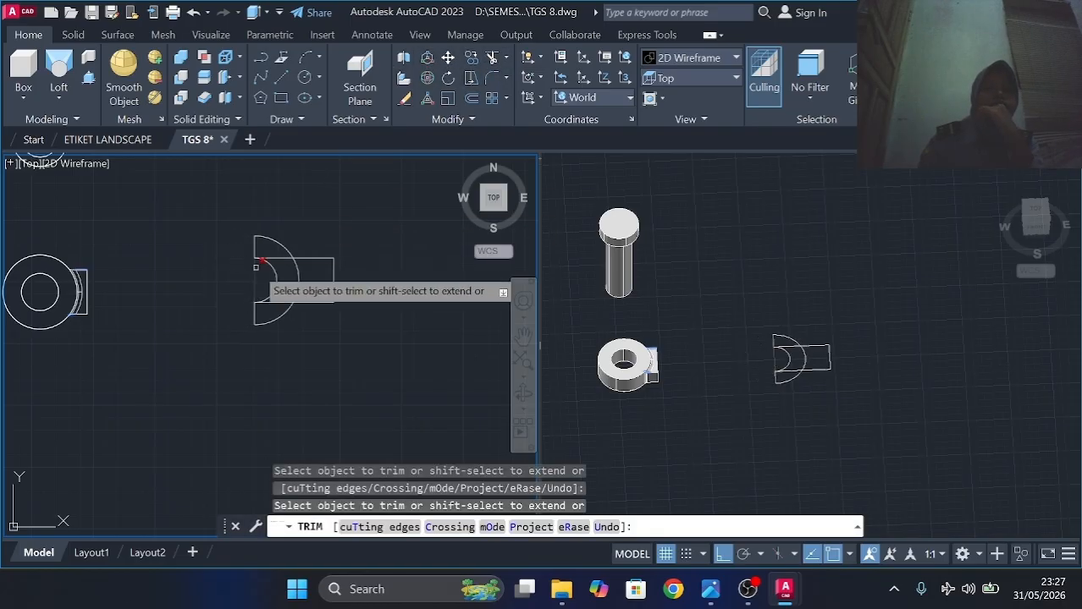
left_click(255, 266)
left_click(281, 259)
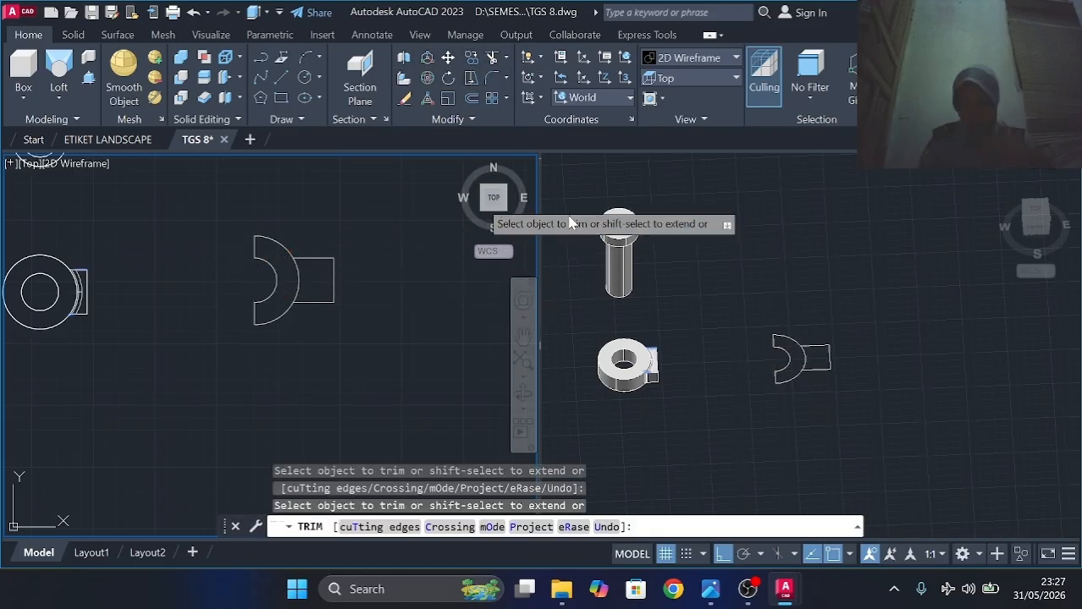
left_click(298, 282)
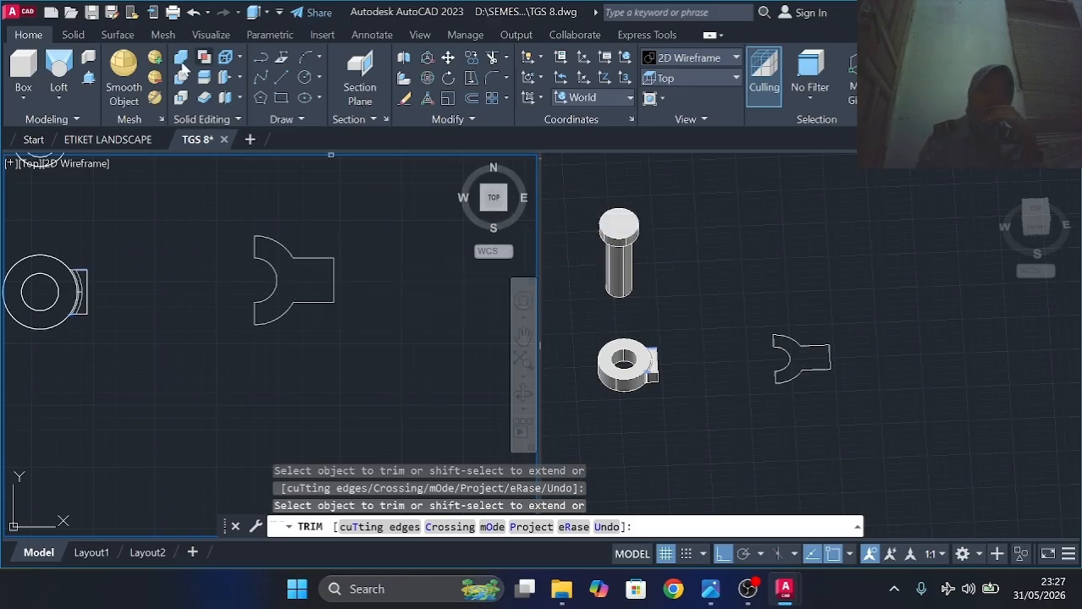
Presspull the closed fork profile to a height of 36.
left_click(88, 78)
left_click(292, 279)
type("36")
key("Return")
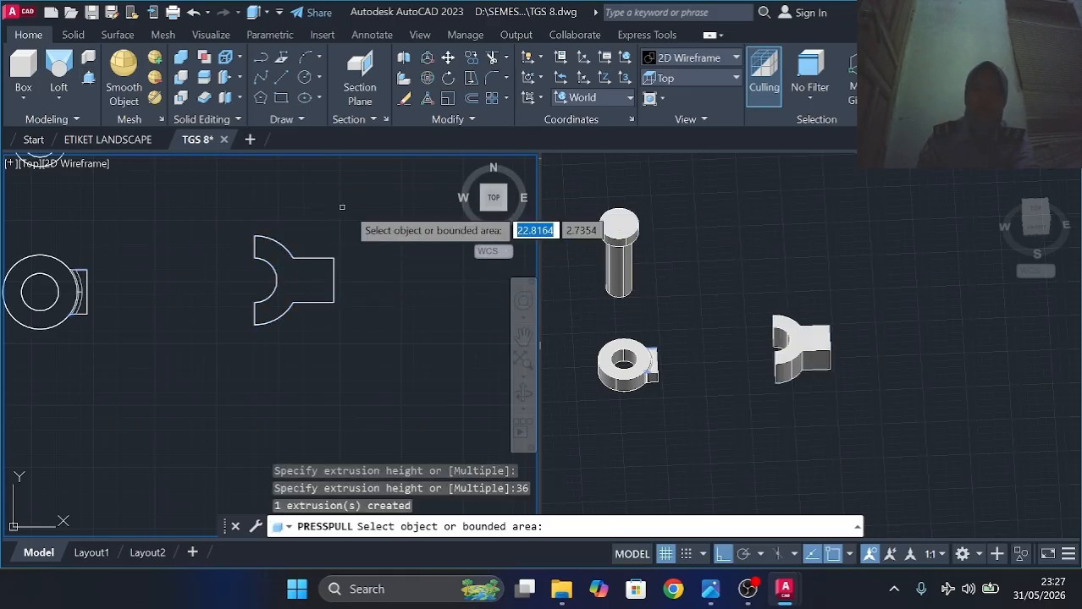
left_click(700, 246)
key("Return")
Rotate the fork solid about the X axis so that its forked profile stands upright.
left_click(808, 329)
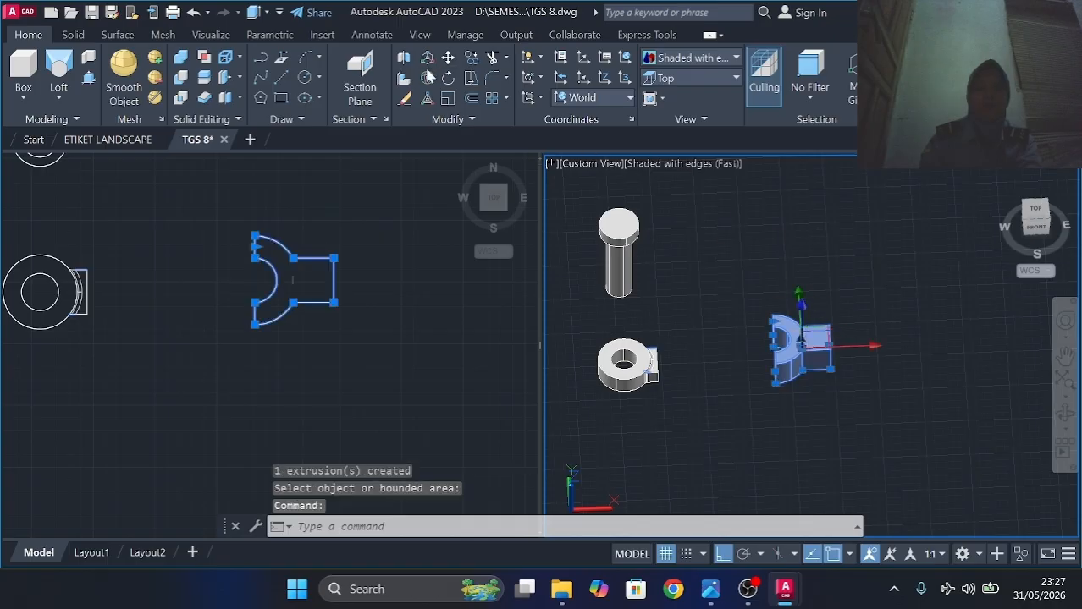
left_click(427, 77)
key("Escape")
middle_click_drag(806, 335, 806, 298, "shift")
left_click(803, 345)
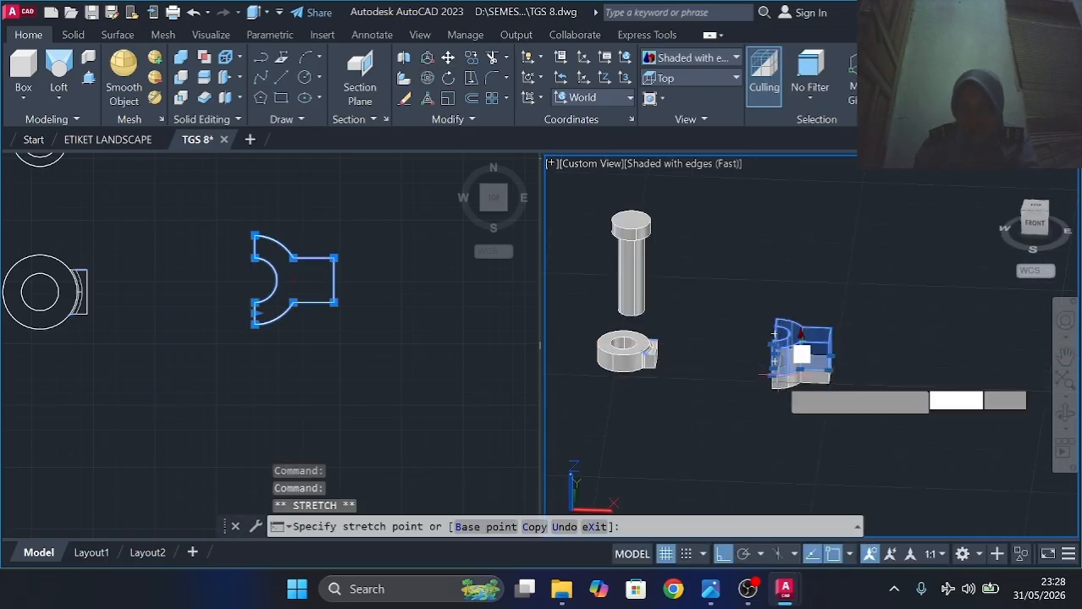
key("Escape")
left_click(807, 330)
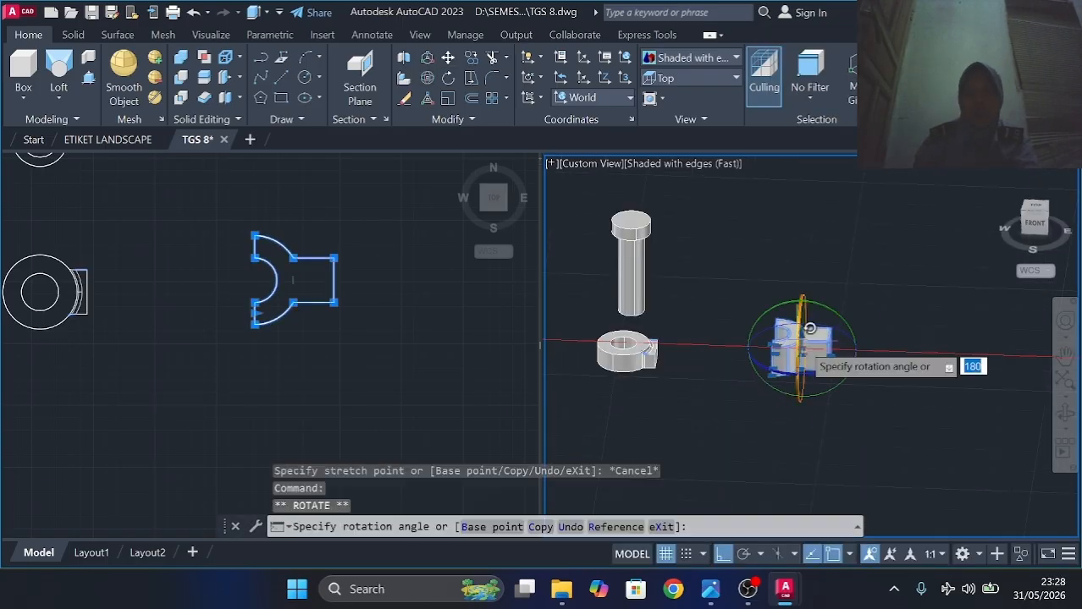
left_click(796, 397)
key("Return")
left_click(802, 401)
key("Return")
key("Escape")
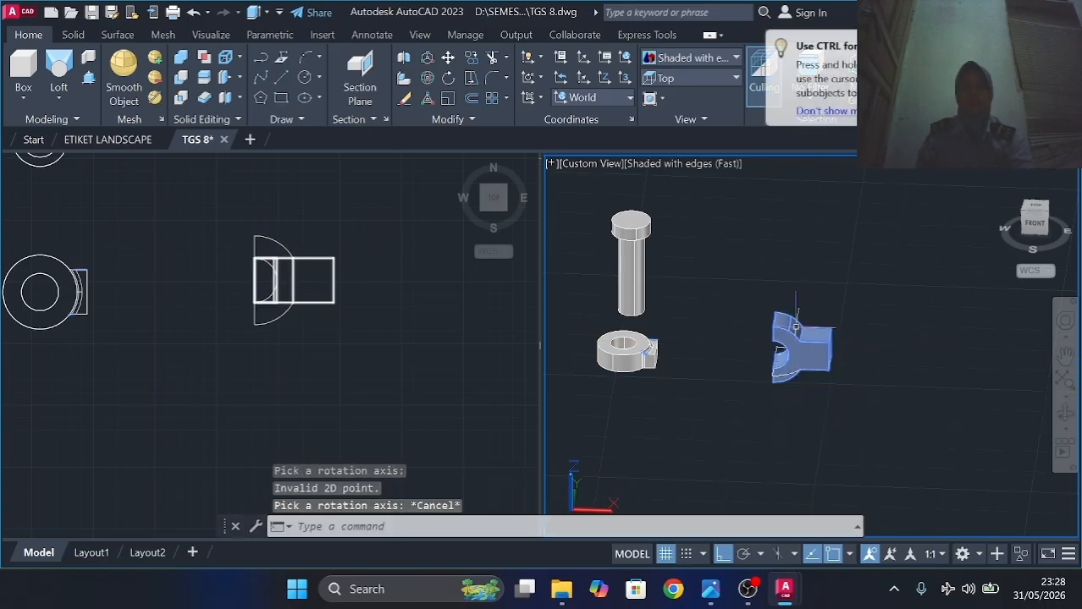
Draw an eight-sided polygon inscribed in a radius 18 circle in the empty Top view area beside the fork.
left_click(1033, 250)
left_click_drag(1033, 222, 973, 334)
middle_click_drag(964, 347, 768, 244)
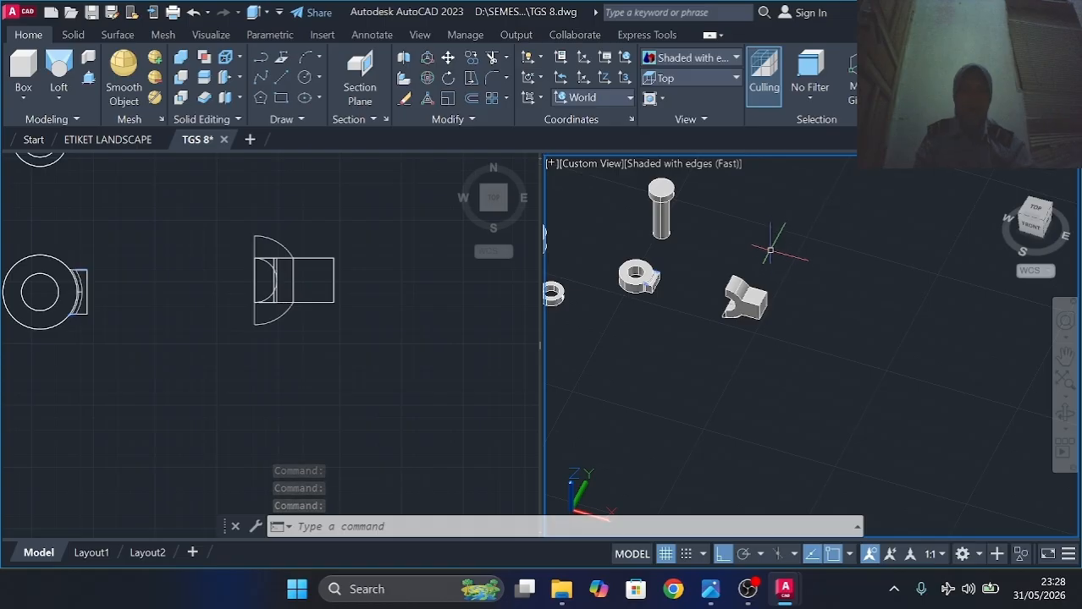
left_click(343, 268)
middle_click_drag(343, 268, 148, 249)
left_click(261, 98)
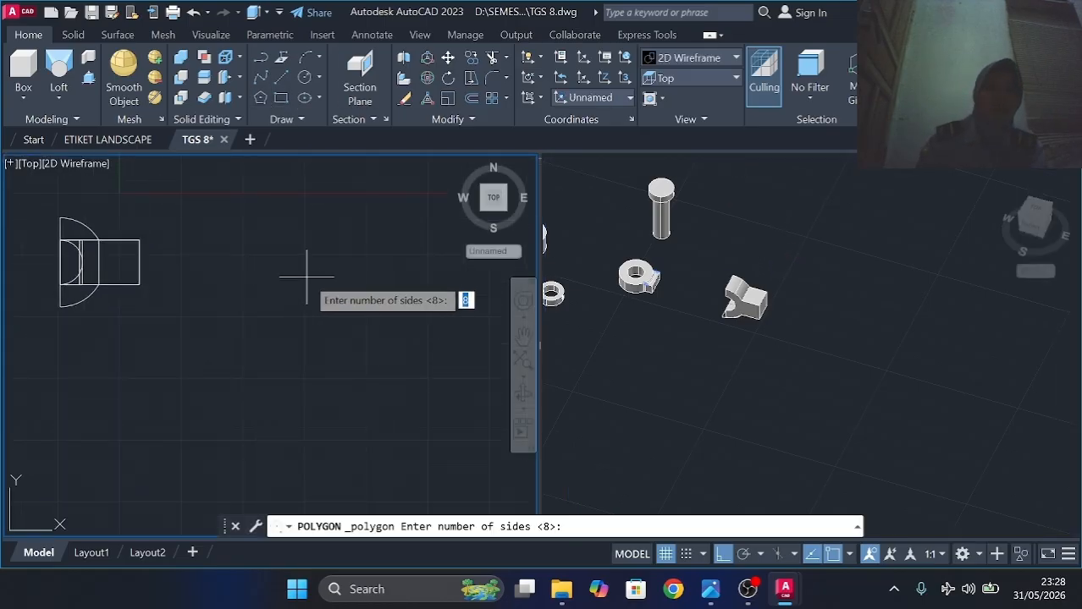
key("Return")
left_click(300, 271)
key("Return")
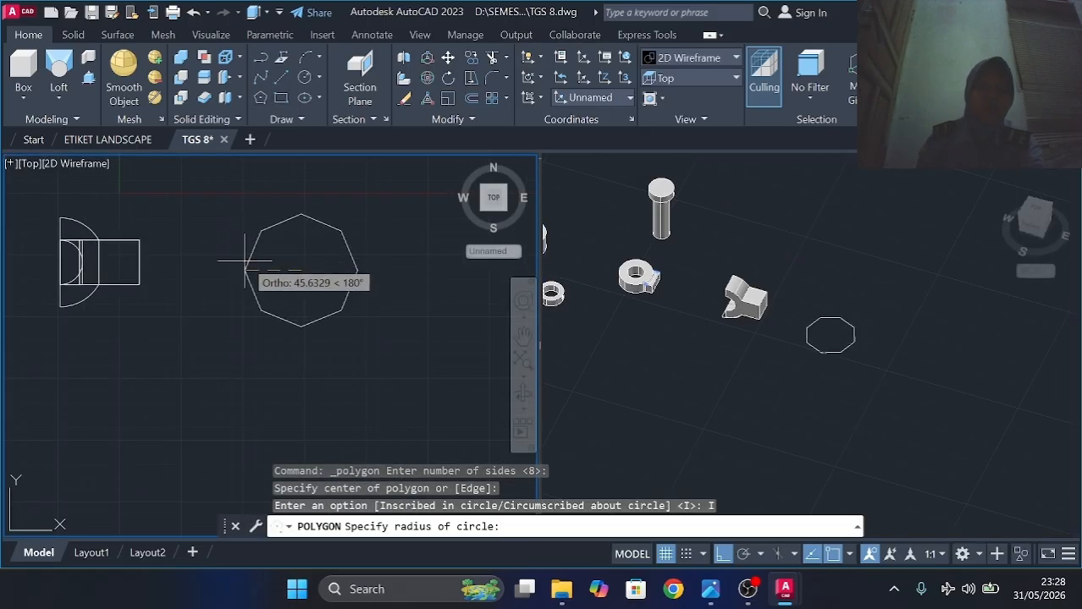
type("18")
key("Return")
Draw a circle of radius 15 centred in the octagon.
left_click(305, 77)
left_click(300, 270)
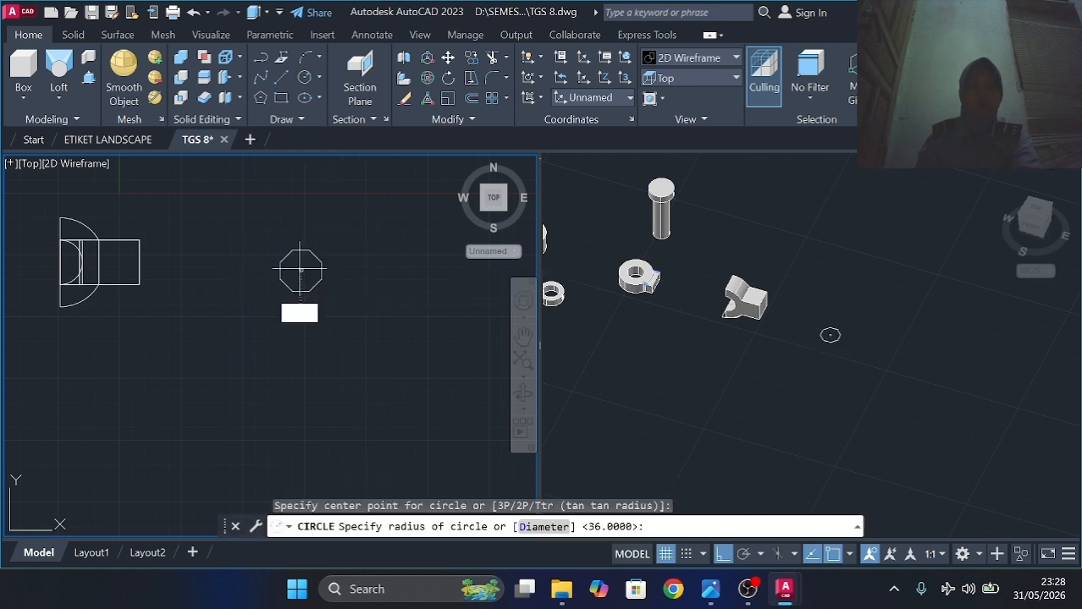
type("15")
key("Return")
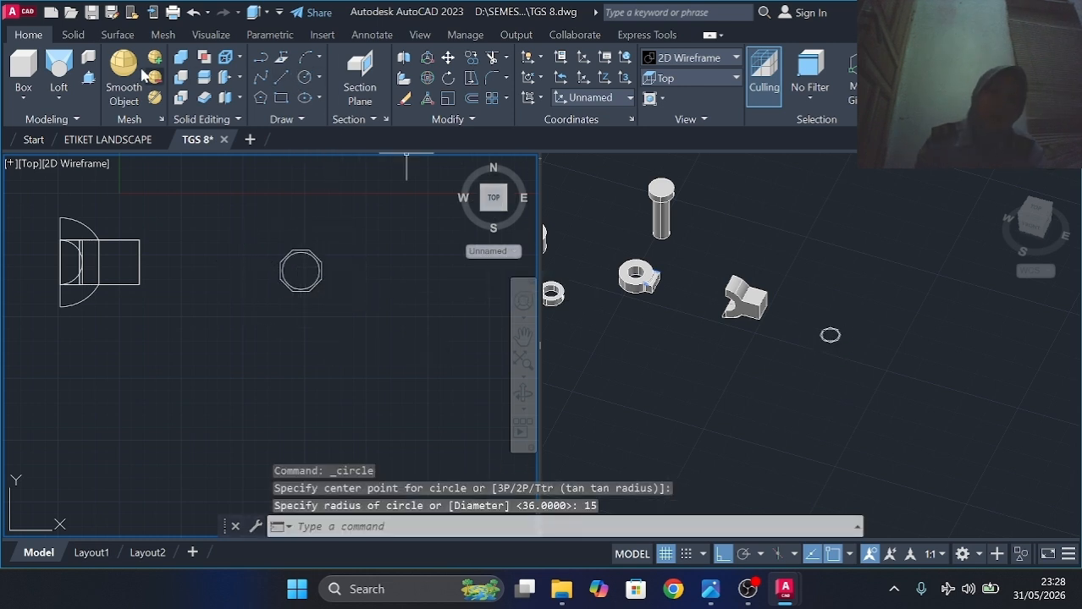
Presspull the octagon to a height of 45.
left_click(88, 78)
left_click(284, 256)
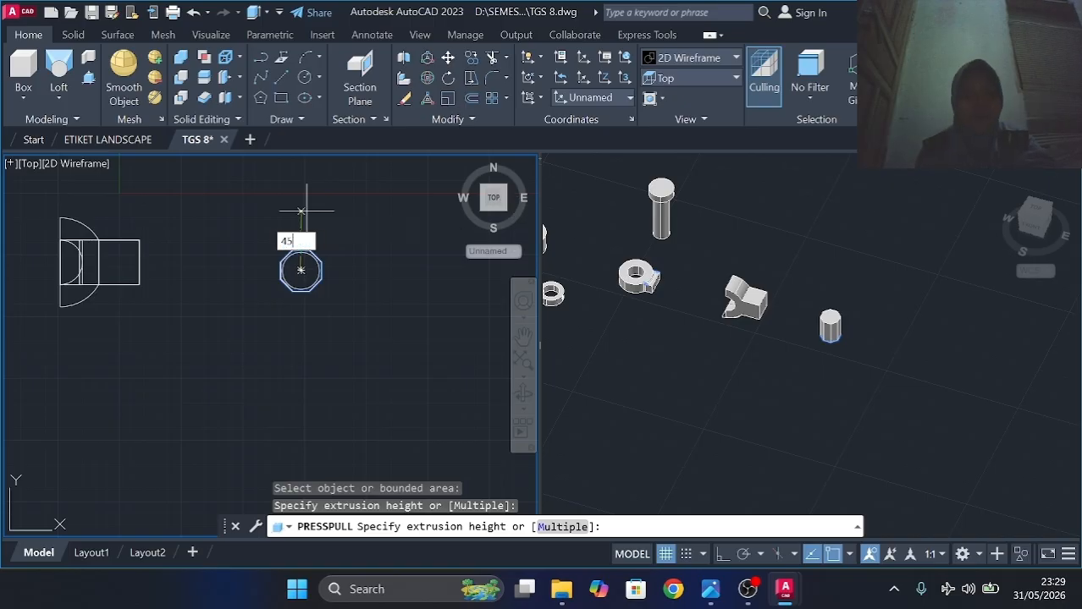
key("Return")
key("Return")
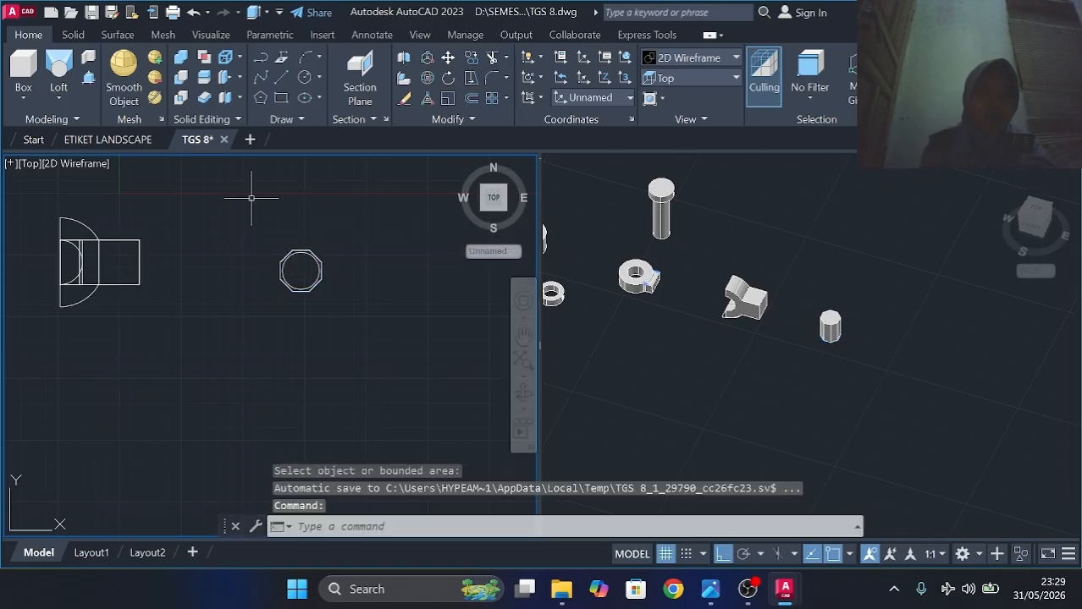
Presspull the circle inside the octagon to a height of 60.
key("Return")
left_click(302, 268)
type("60")
key("Return")
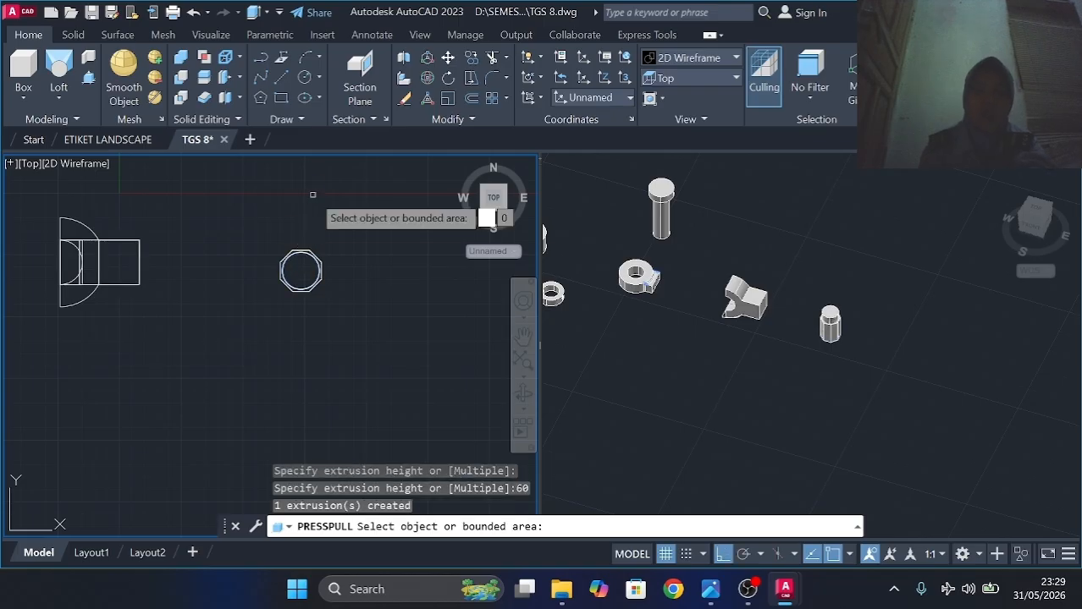
left_click(804, 374)
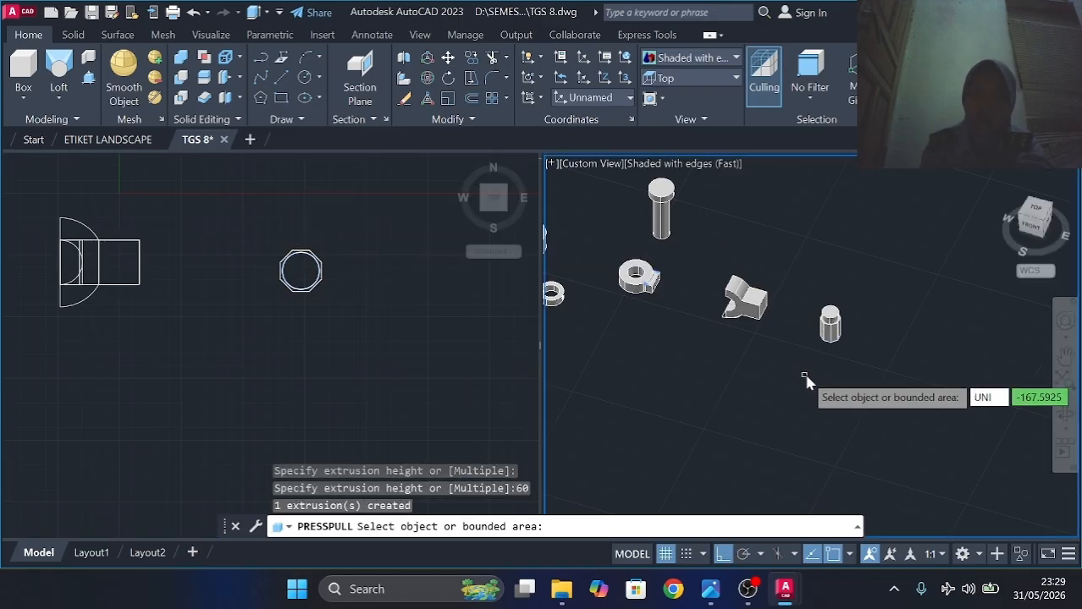
key("Return")
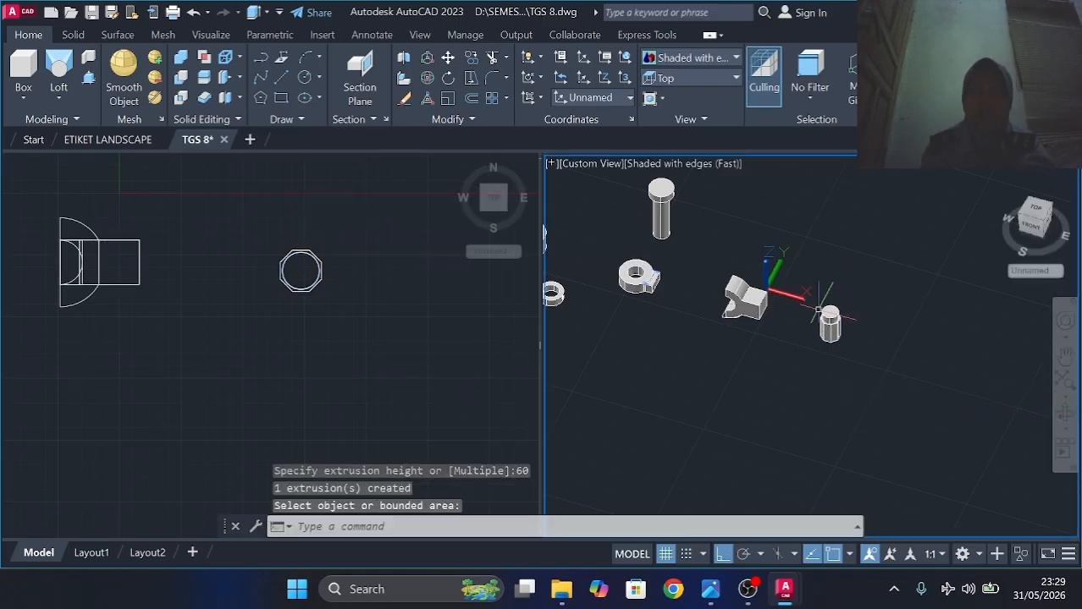
Union the octagonal prism and the inner cylinder into a single solid.
type("UNI")
key("Return")
left_click(829, 322)
left_click(830, 324)
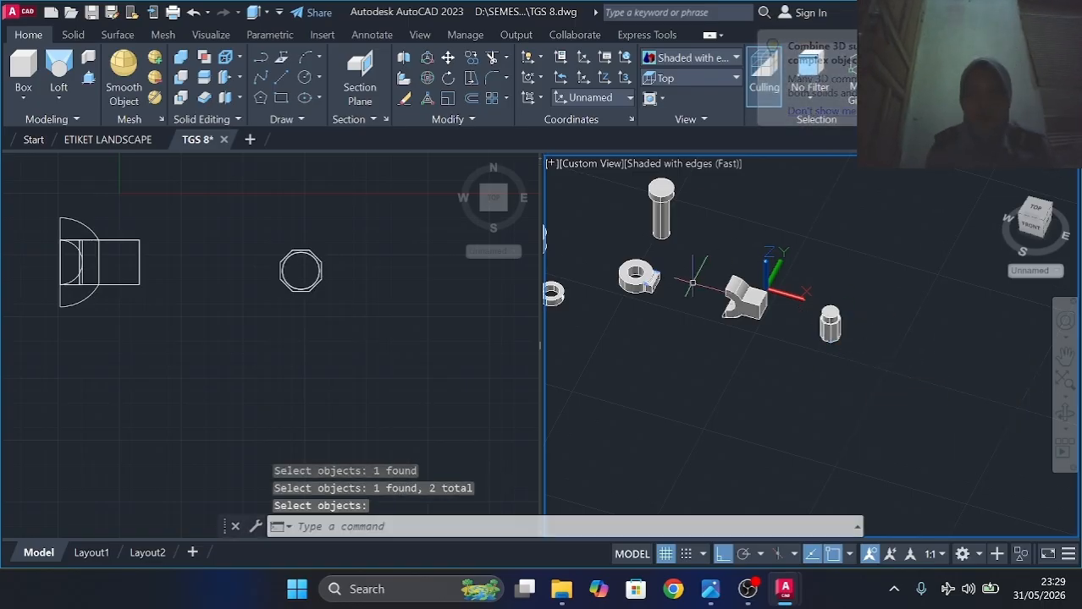
Move the tabbed ring so that its tab meets the upper end of the upright fork solid.
left_click(448, 57)
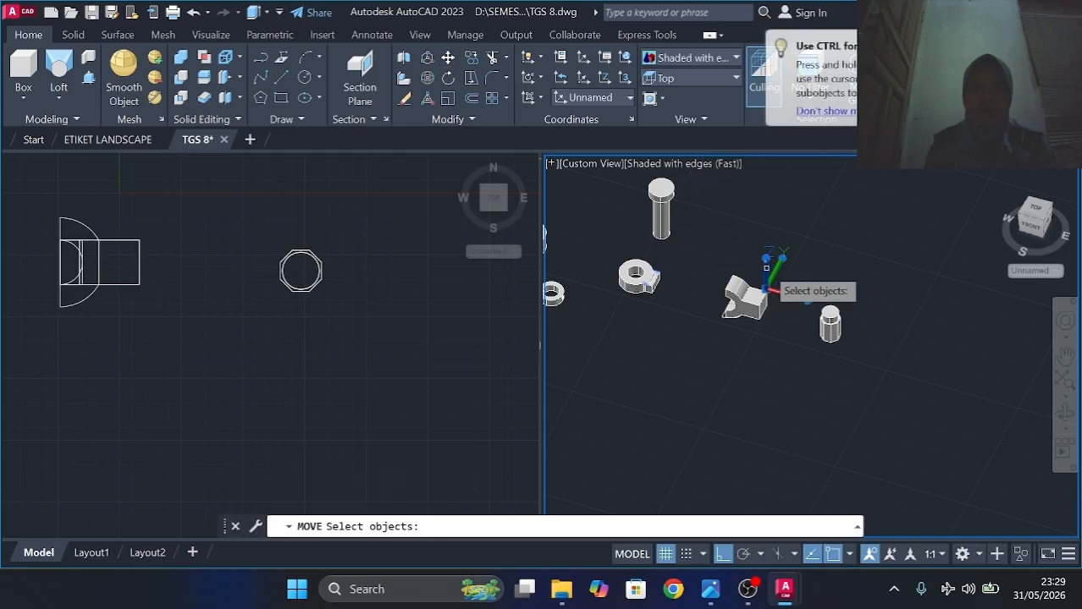
key("Escape")
mouse_move(719, 330)
middle_mouse_down("shift")
mouse_move(748, 302)
mouse_move(720, 314)
middle_mouse_up("shift")
middle_click_drag(718, 267, 713, 304, "shift")
scroll(695, 301, "up", 4)
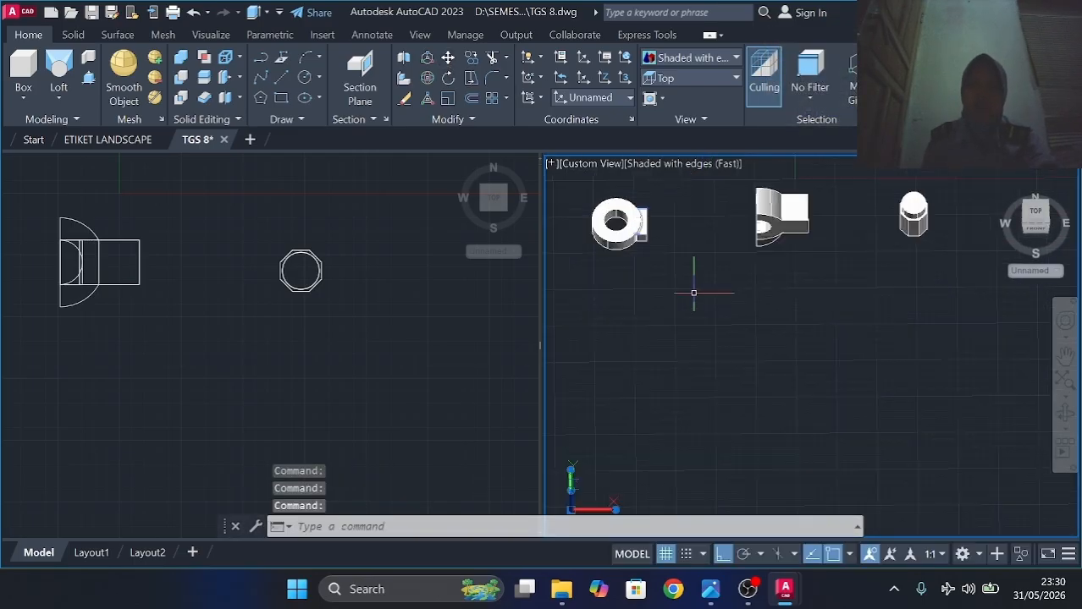
middle_click_drag(699, 267, 757, 231)
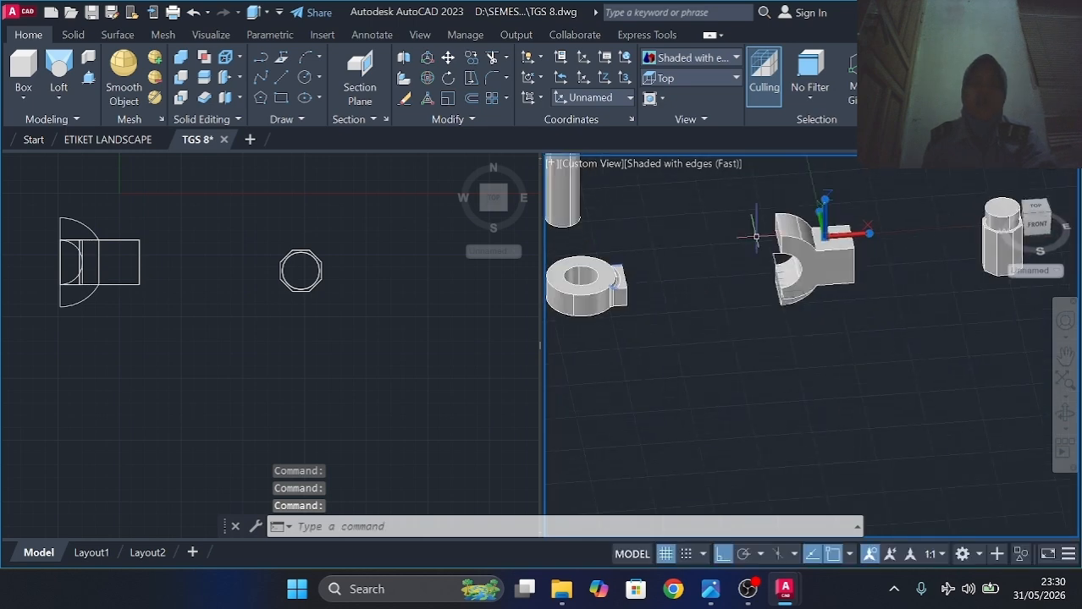
left_click(603, 294)
left_click(448, 56)
left_click(630, 303)
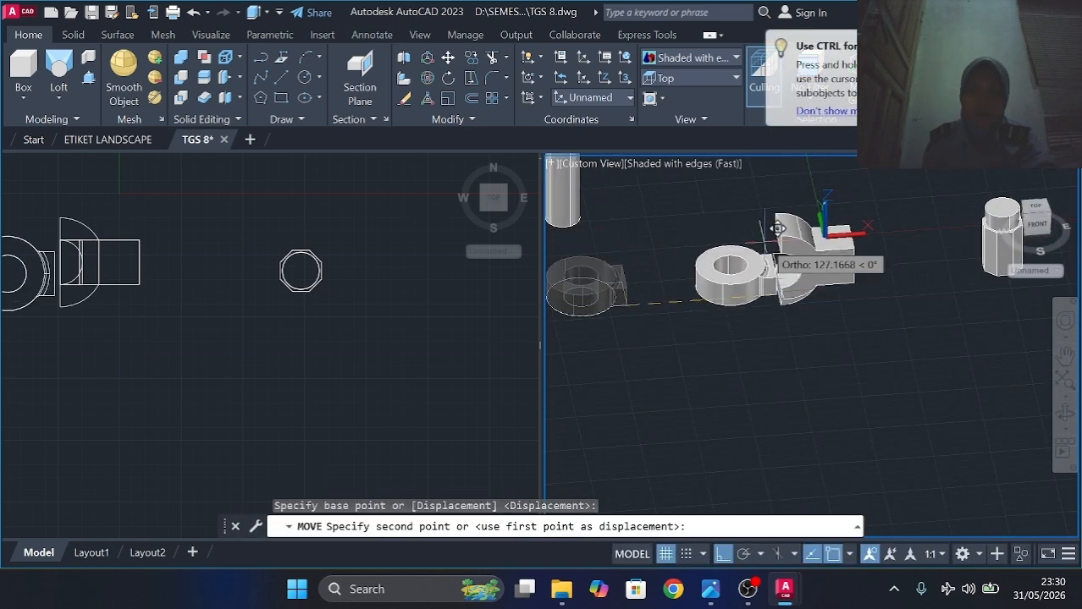
left_click(782, 252)
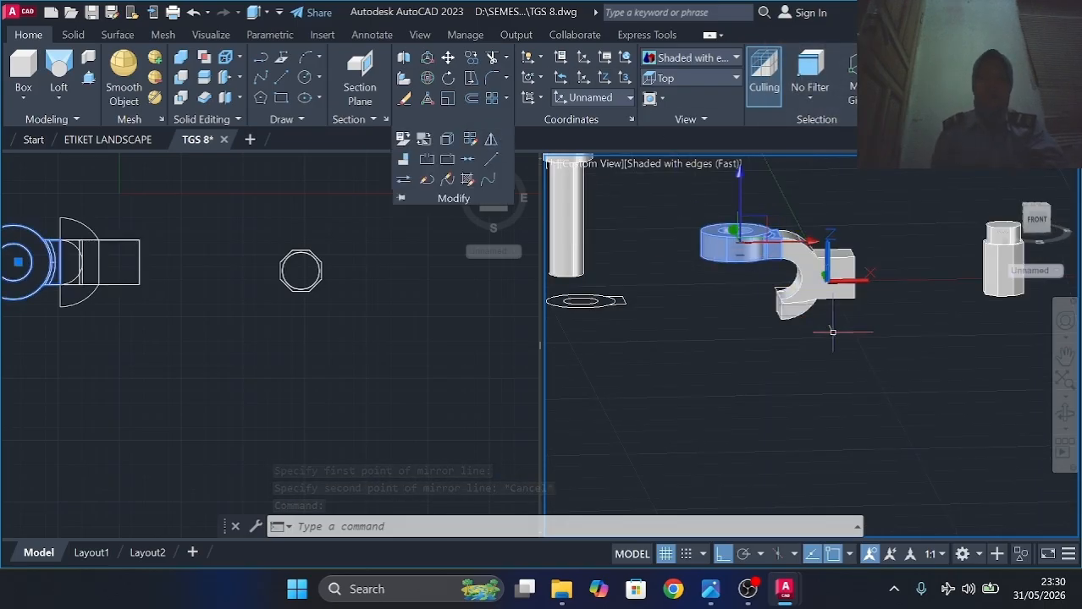
Clear the selection and set the shaded viewport to the Left view.
key("Escape")
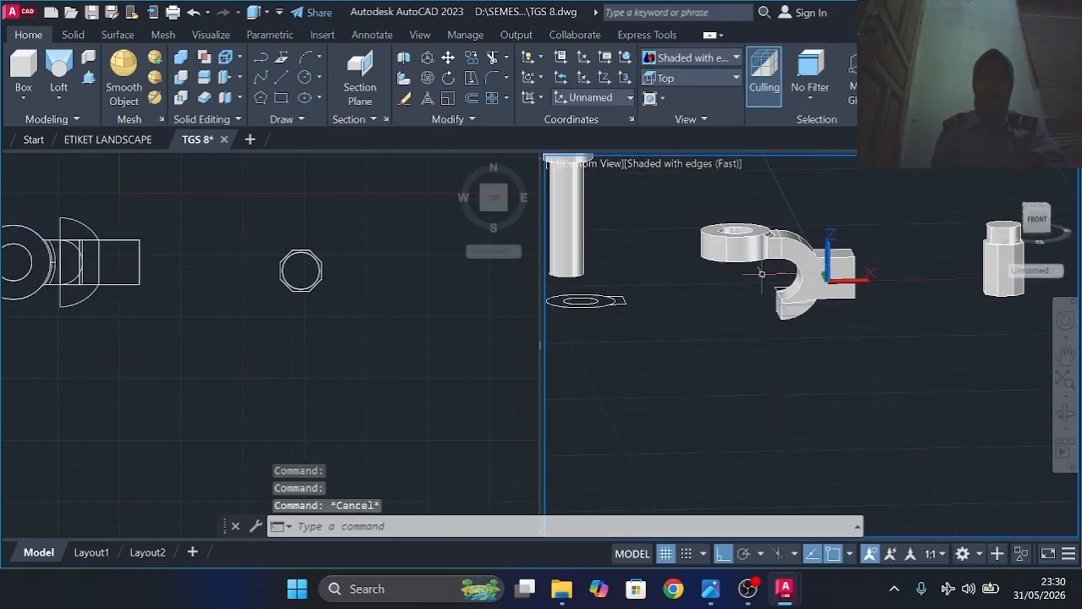
left_click(1023, 230)
left_click(1016, 218)
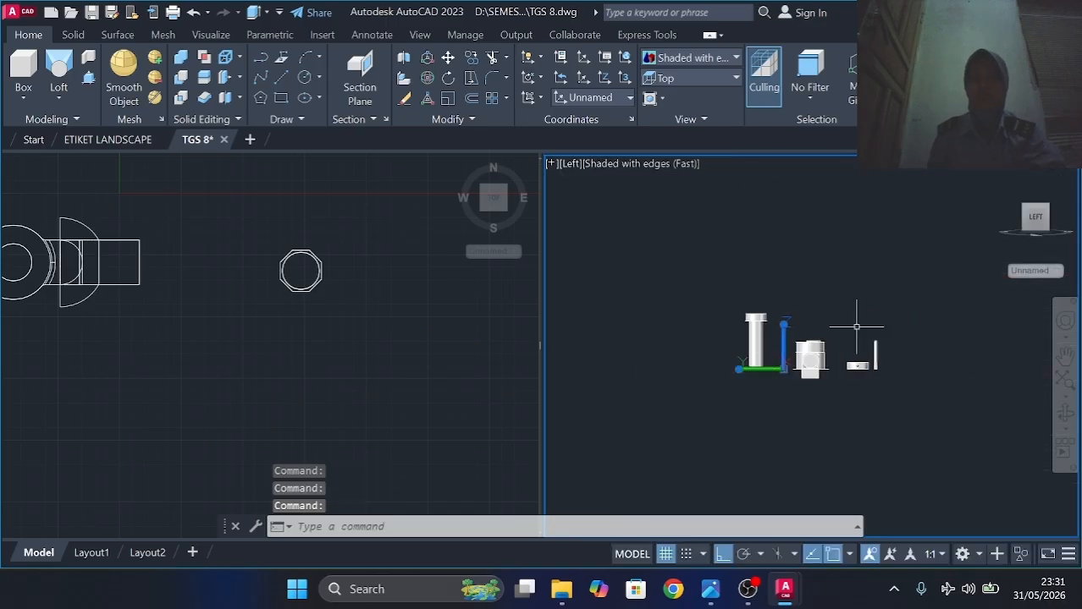
left_click(704, 74)
left_click(687, 133)
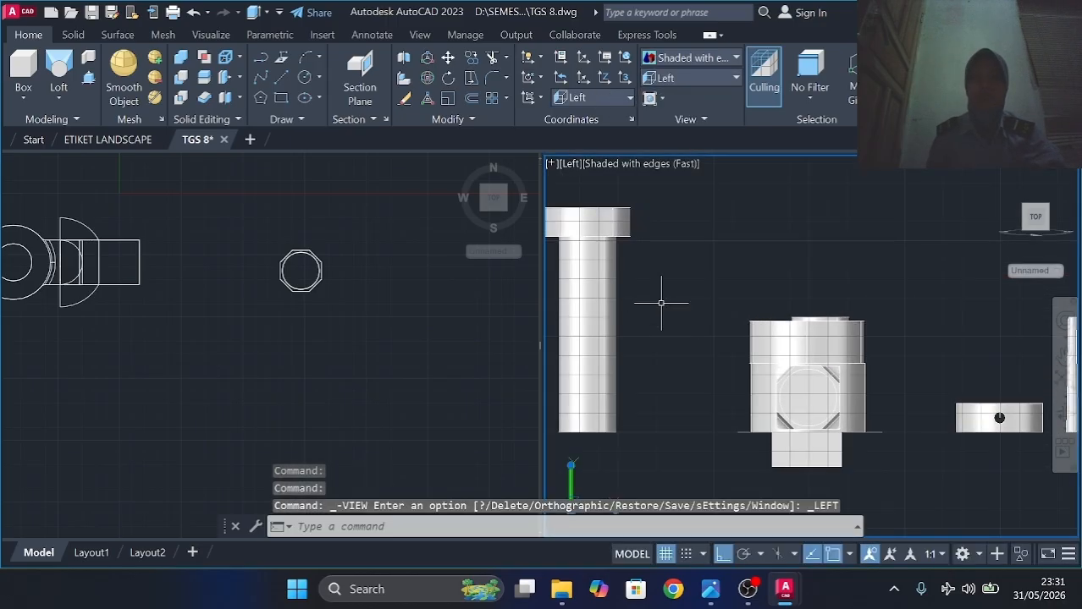
Draw a vertical guide line 15 long from the headed pin's bottom centre and a circle of radius 3 at its upper end.
middle_click_drag(661, 302, 795, 262)
left_click(281, 78)
left_click(721, 392)
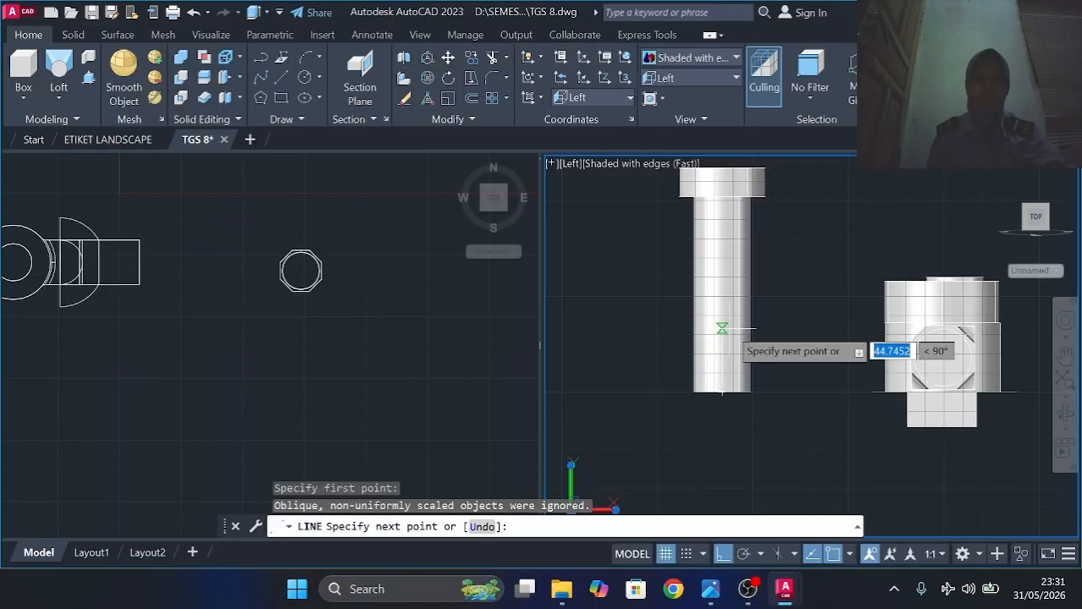
type("15")
key("Return")
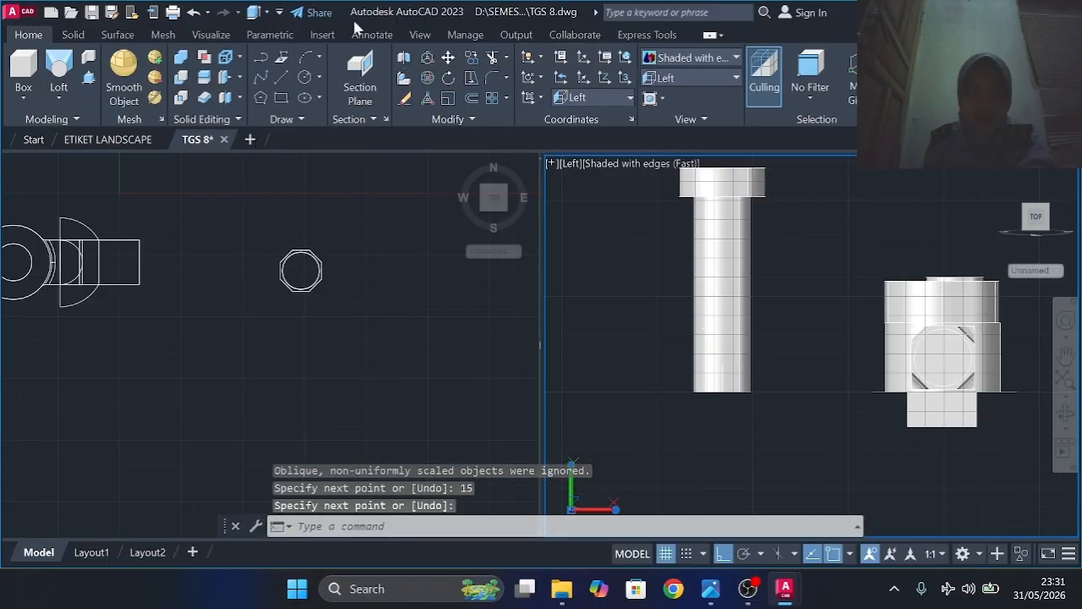
left_click(304, 77)
left_click(722, 364)
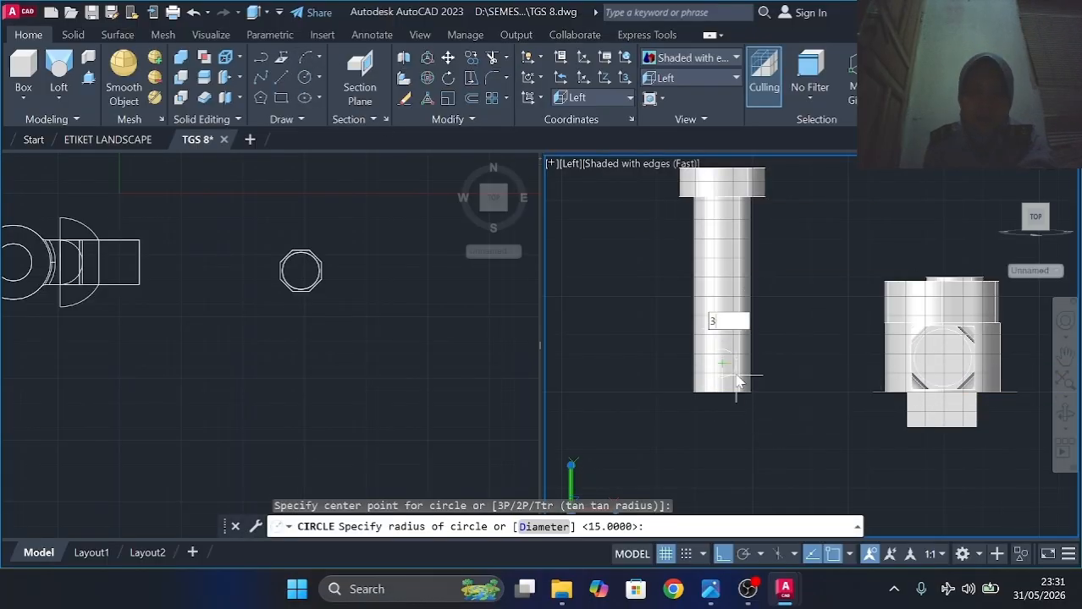
key("Return")
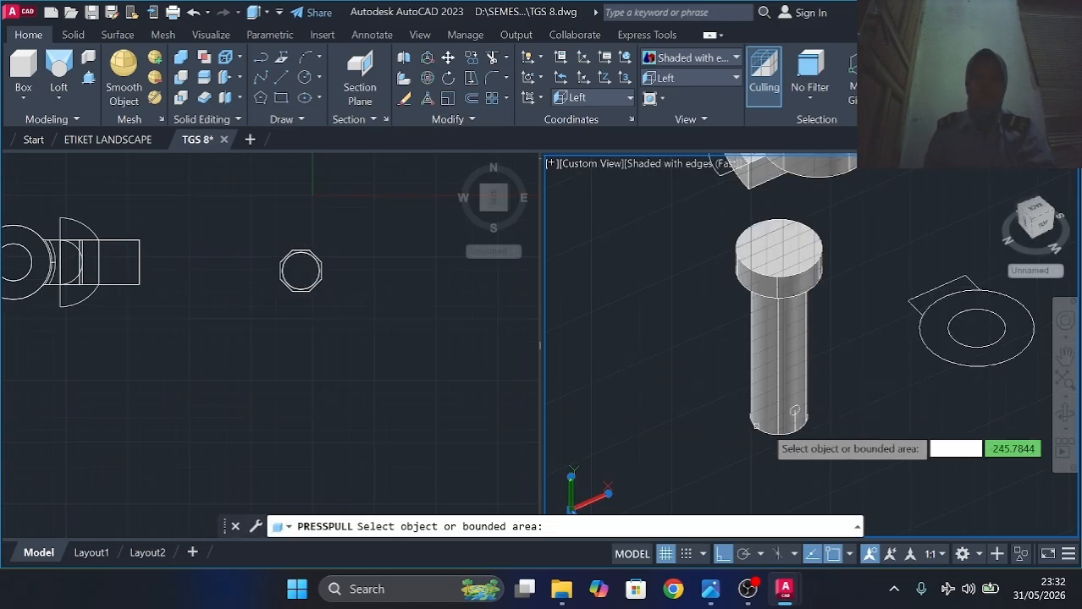
Presspull the small circle through the headed pin and subtract the resulting rod from the shank to make a cross hole.
left_click(793, 411)
left_click(180, 79)
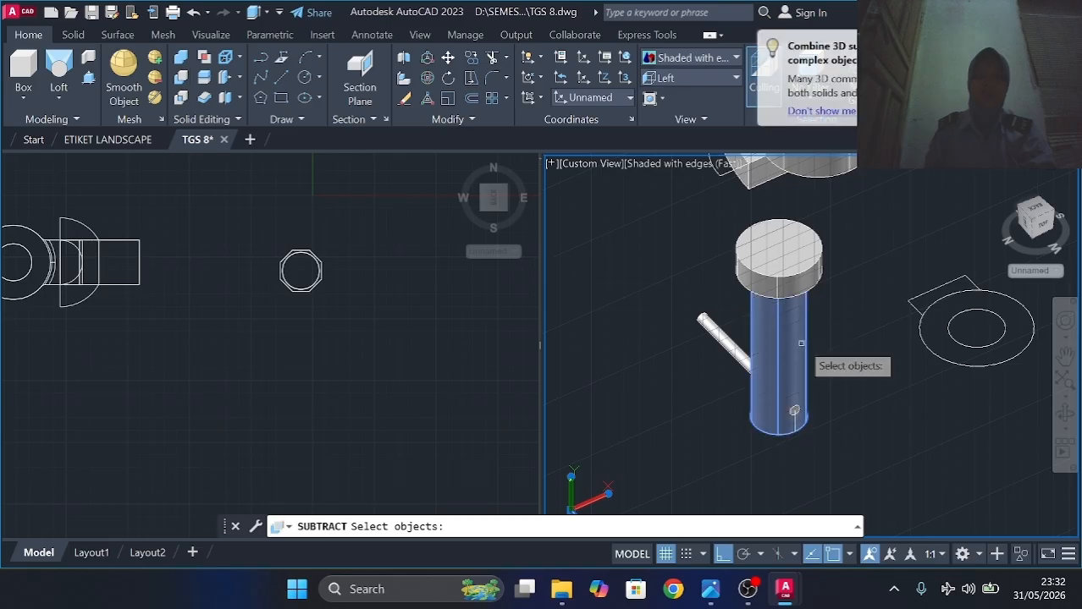
key("Return")
left_click(724, 343)
key("Return")
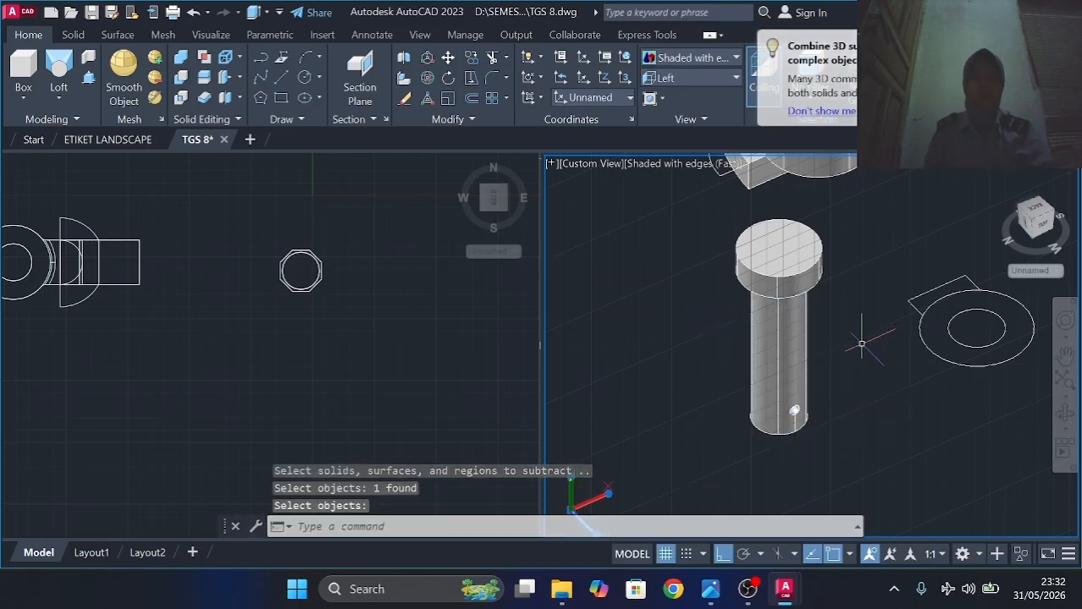
Change the split layout to a single viewport showing the shaded 3D view.
middle_click_drag(861, 343, 804, 304, "shift")
middle_click_drag(947, 313, 705, 292, "shift")
middle_click_drag(939, 232, 653, 304)
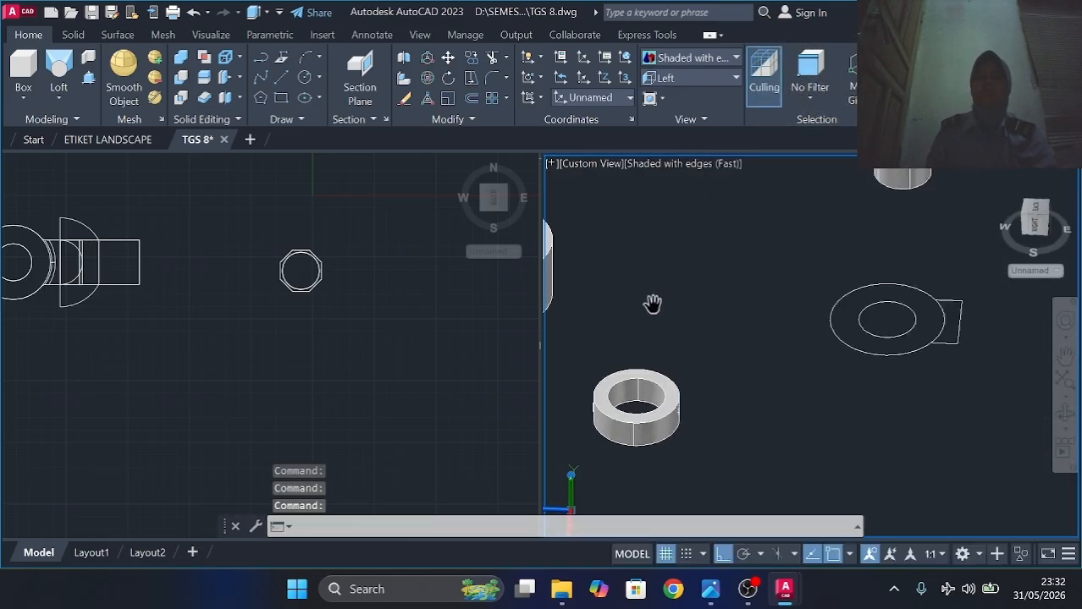
left_click(550, 165)
mouse_move(597, 207)
left_click(804, 229)
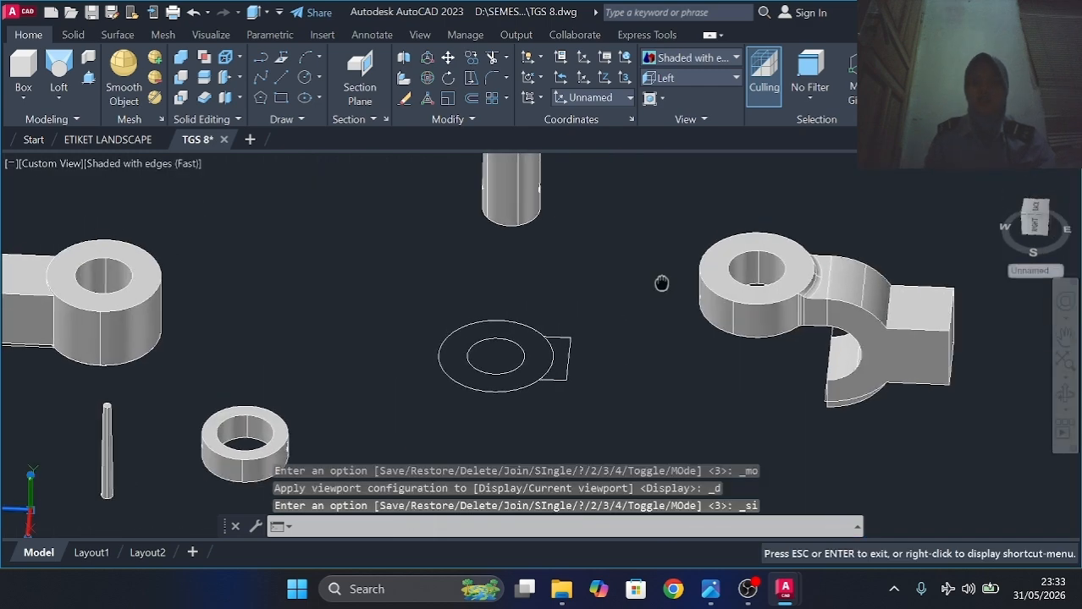
Mirror the tabbed ring on the fork's upper end to a copy below the fork, keeping the source object.
left_click(722, 313)
left_click(491, 138)
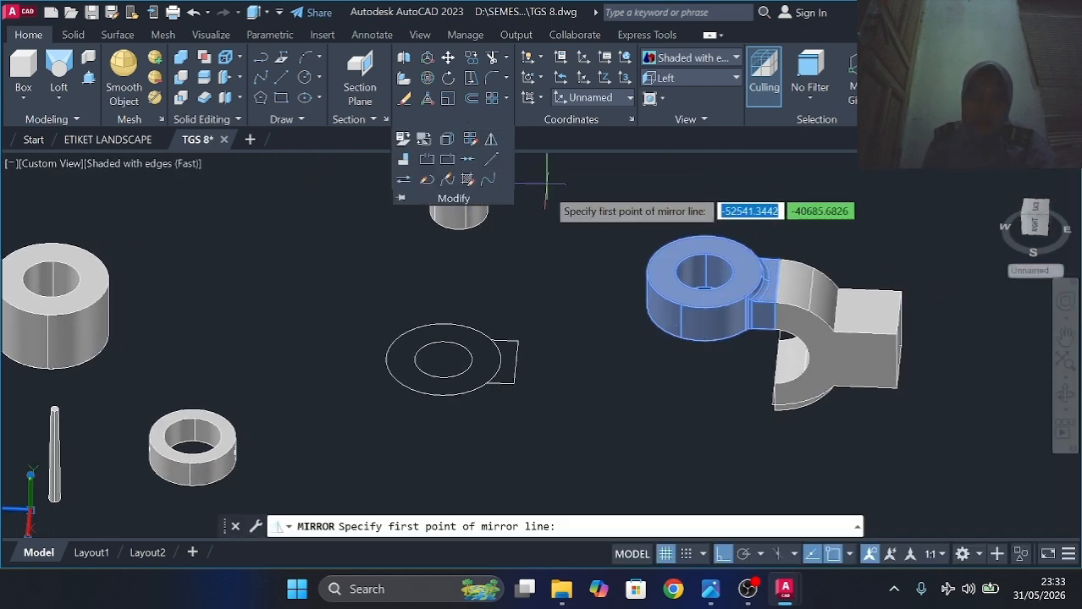
left_click(773, 364)
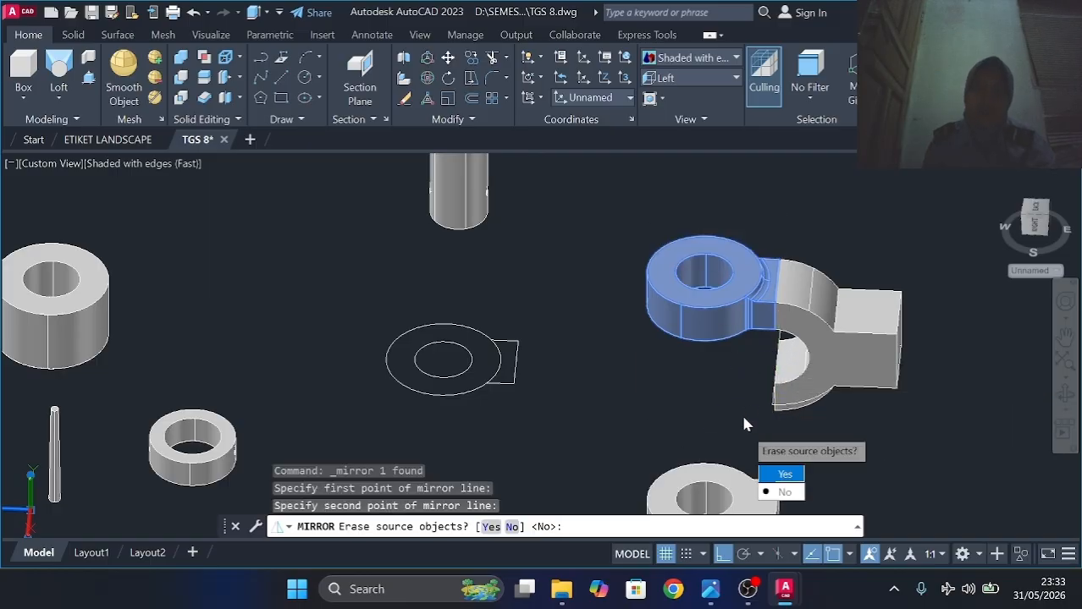
left_click(780, 499)
middle_click_drag(744, 395, 761, 251)
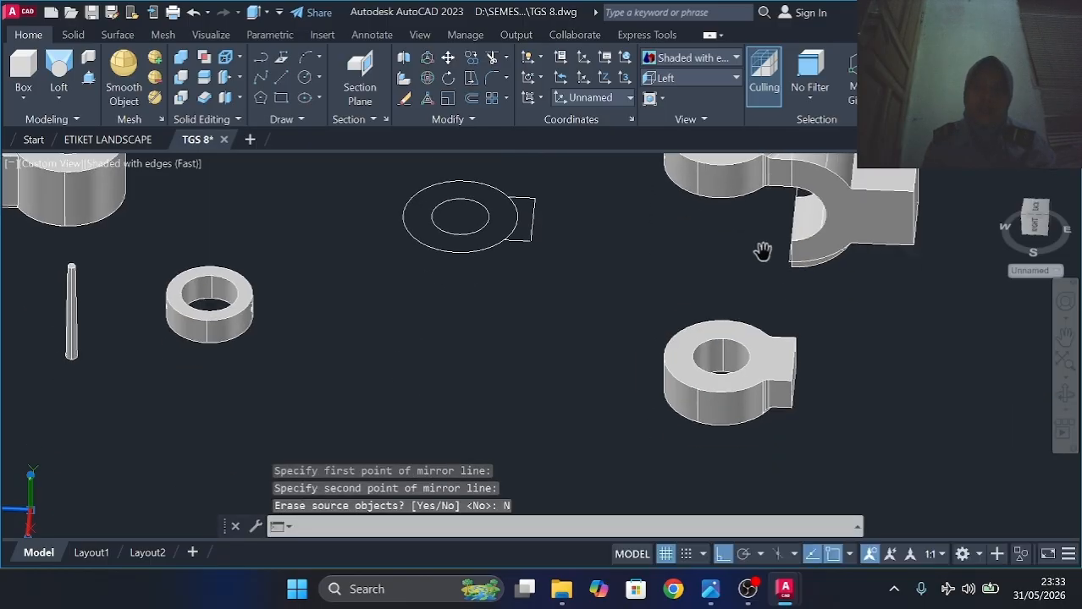
Move the mirrored tabbed ring so that its tab meets the fork's lower end.
left_click(447, 57)
left_click(796, 376)
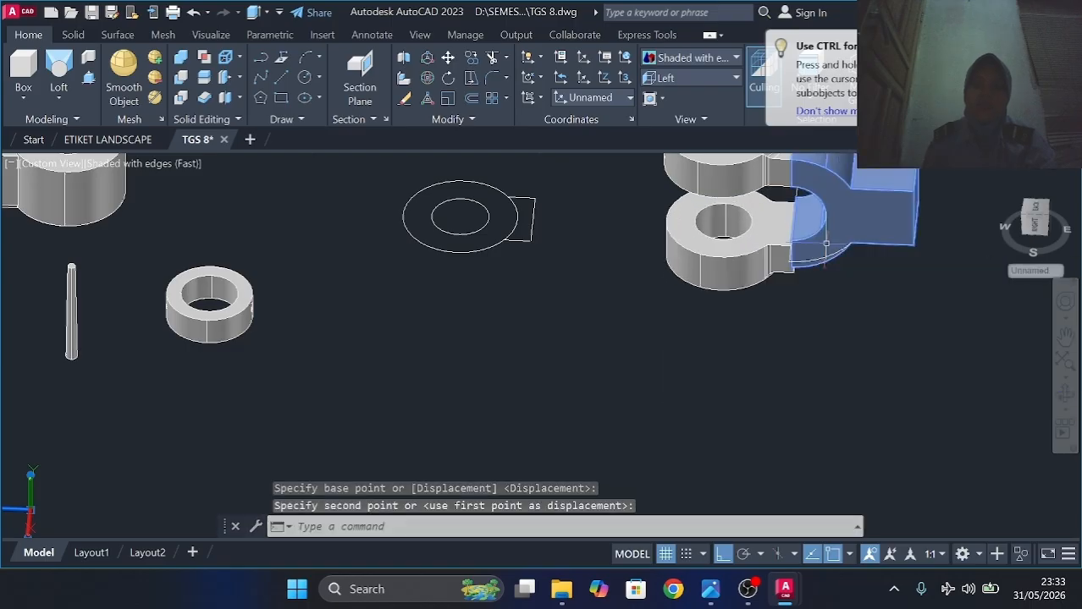
middle_click_drag(788, 244, 828, 325)
middle_click_drag(787, 305, 812, 300, "shift")
left_click(744, 275)
left_click(448, 57)
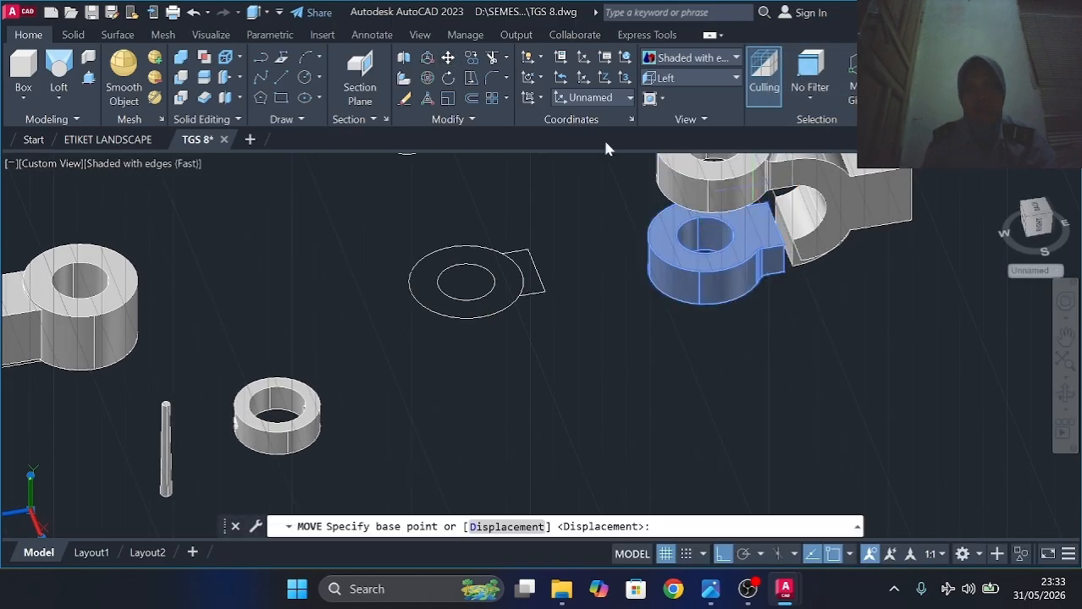
left_click(792, 240)
left_click(790, 242)
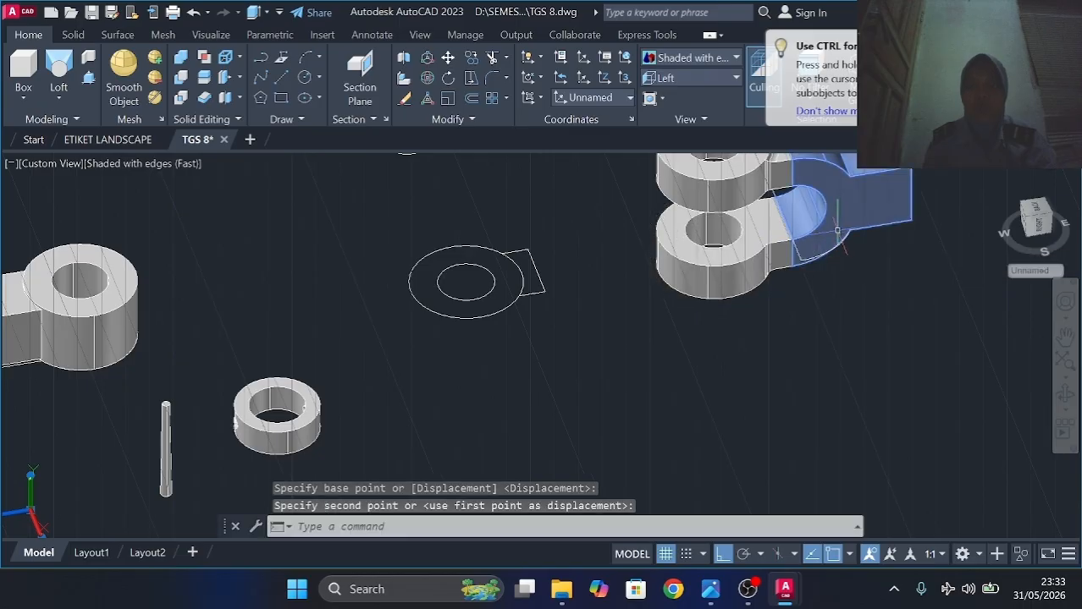
Rotate the octagonal stud in 3D from upright to horizontal, with its octagonal face towards the fork.
middle_click_drag(808, 227, 521, 253, "shift")
scroll(765, 228, "down", 5)
left_click(684, 340)
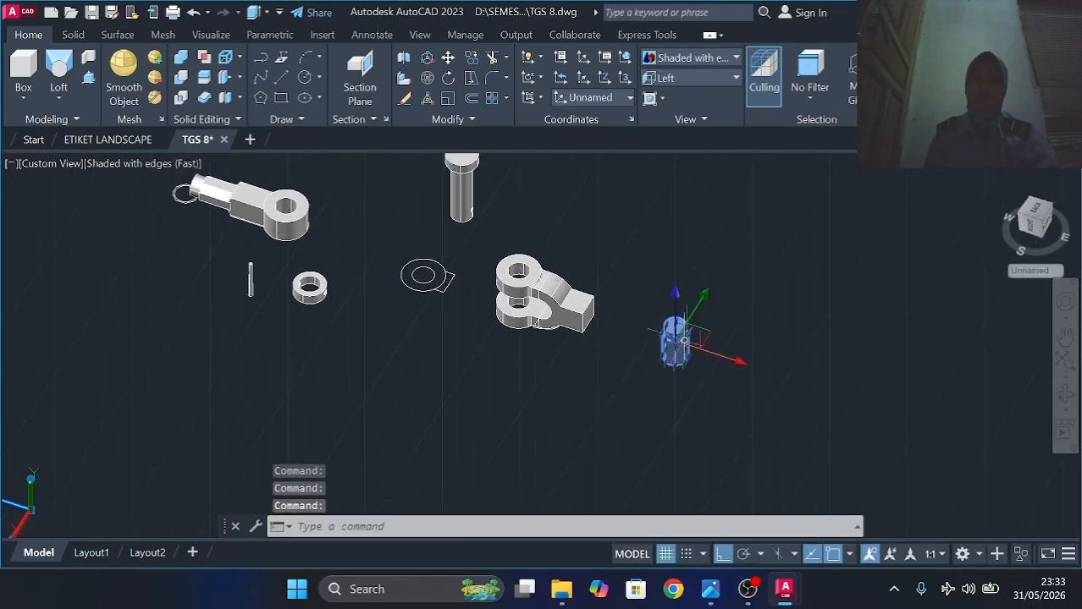
left_click(430, 74)
left_click(709, 326)
left_click(671, 403)
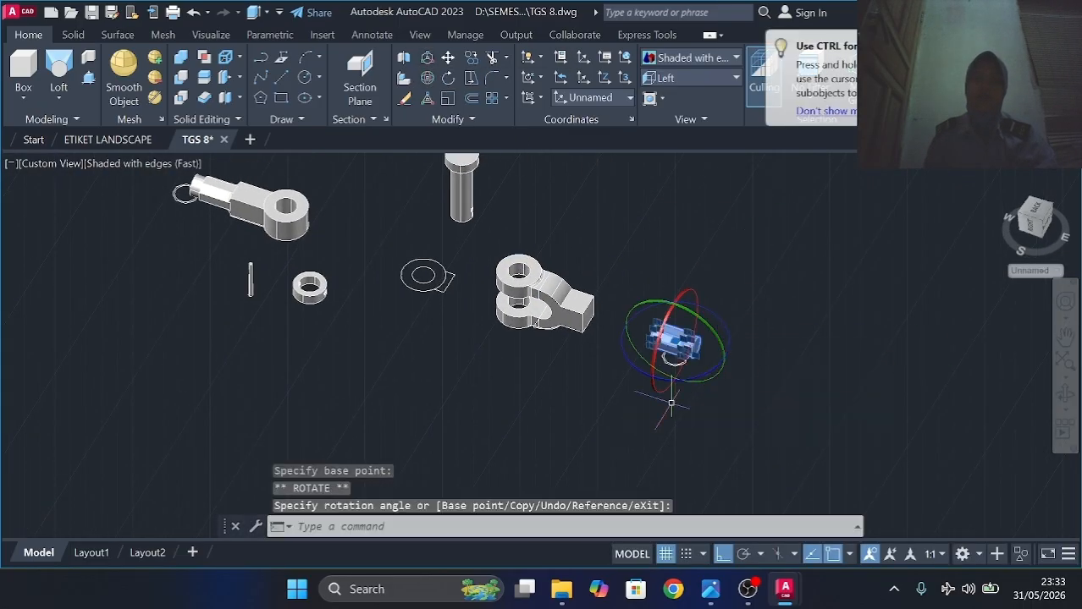
key("Return")
key("Escape")
Draw midpoint guide lines across the fork's square end face and across the stud's octagonal face.
left_click(683, 339)
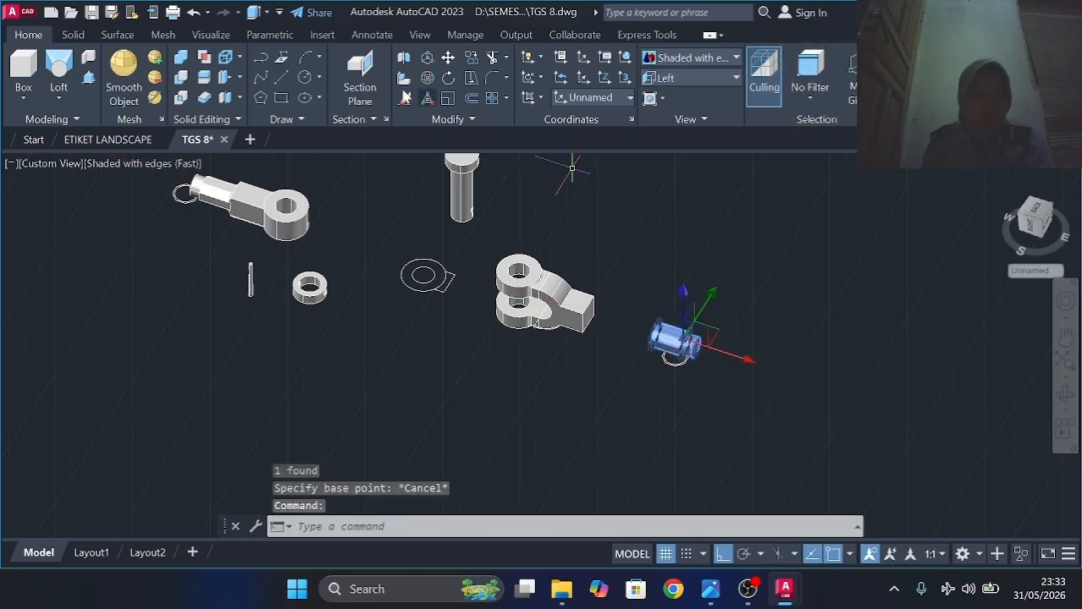
left_click(261, 56)
scroll(568, 339, "up", 5)
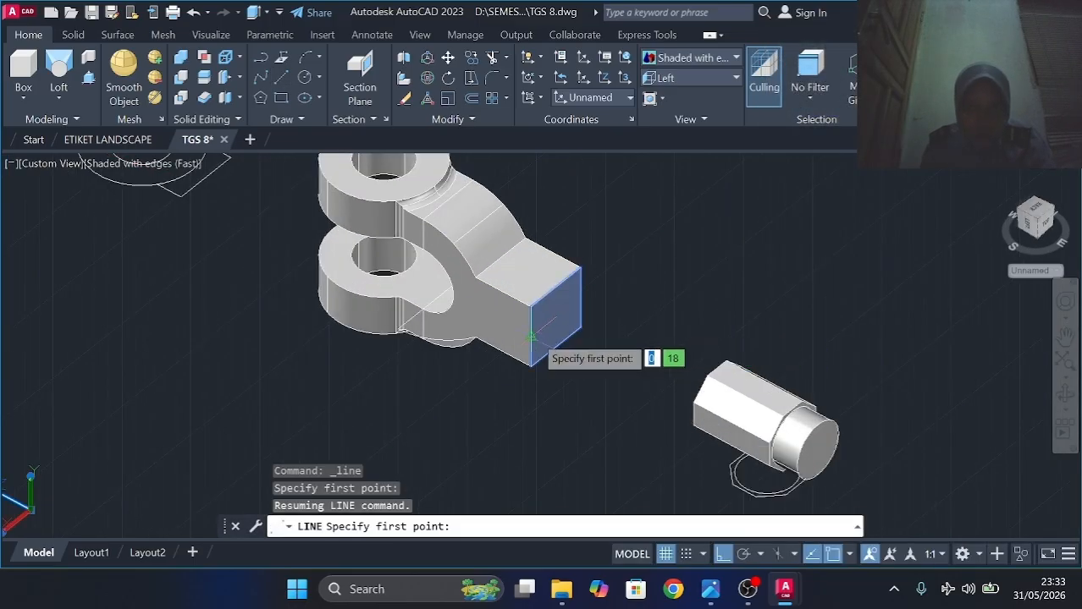
key("Escape")
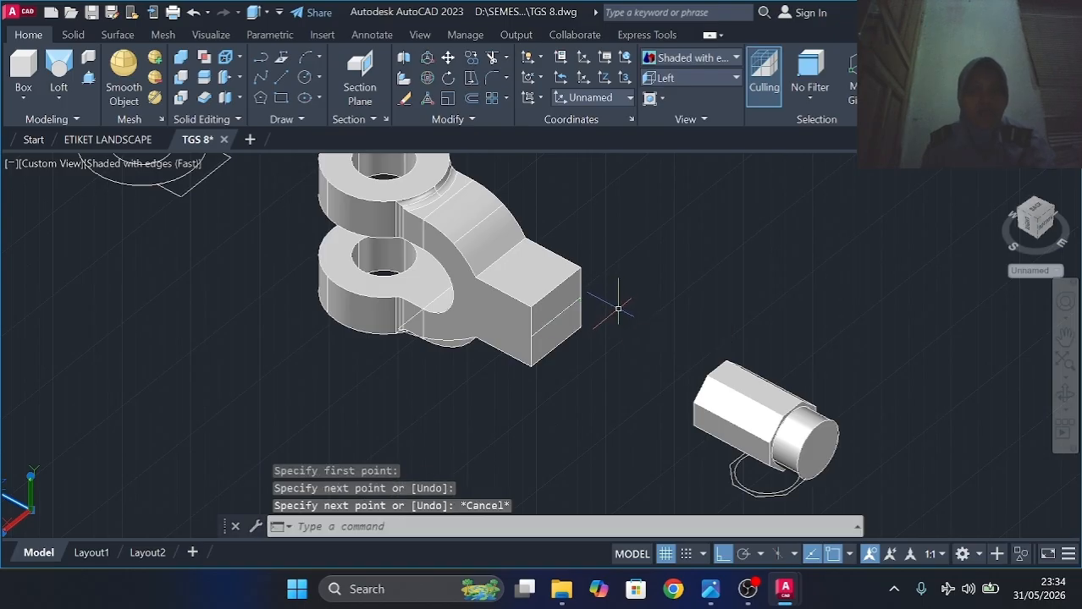
key("Return")
middle_click_drag(648, 337, 576, 212, "shift")
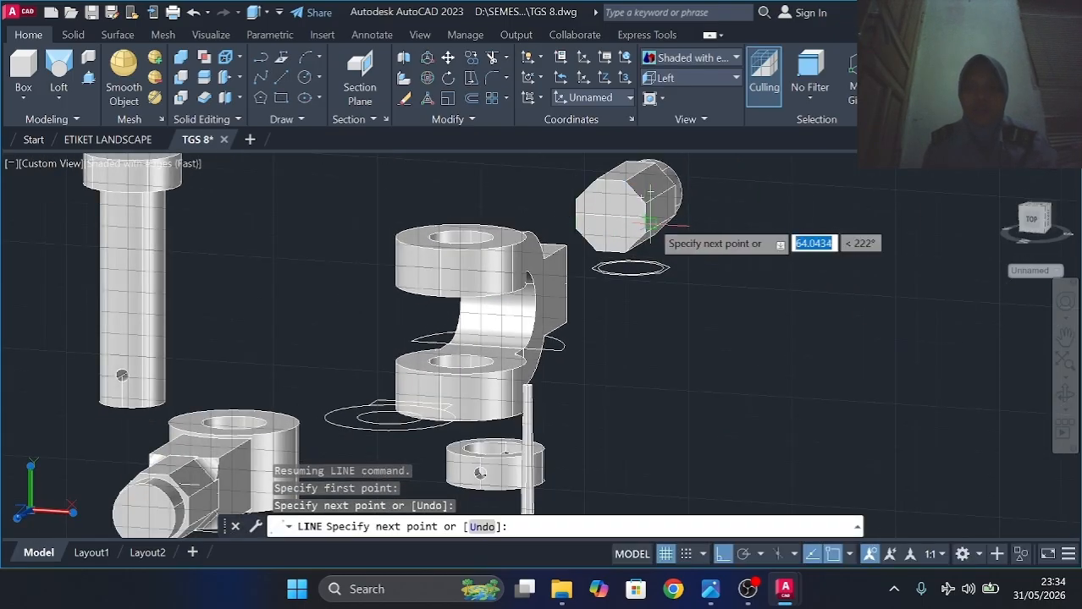
key("Return")
left_click(447, 58)
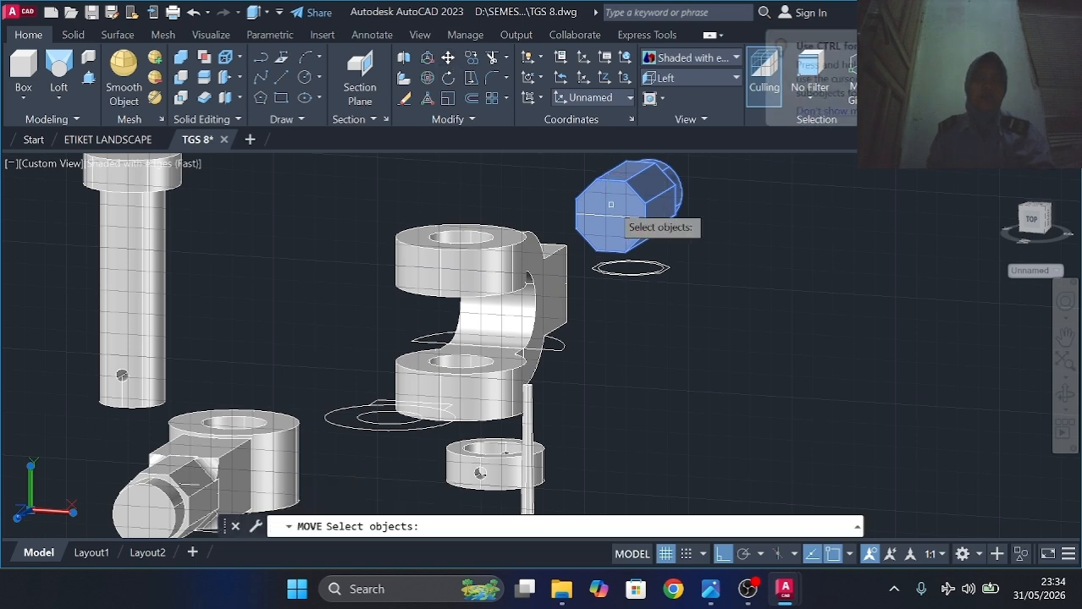
left_click(605, 214)
key("Escape")
key("Return")
left_click(623, 222)
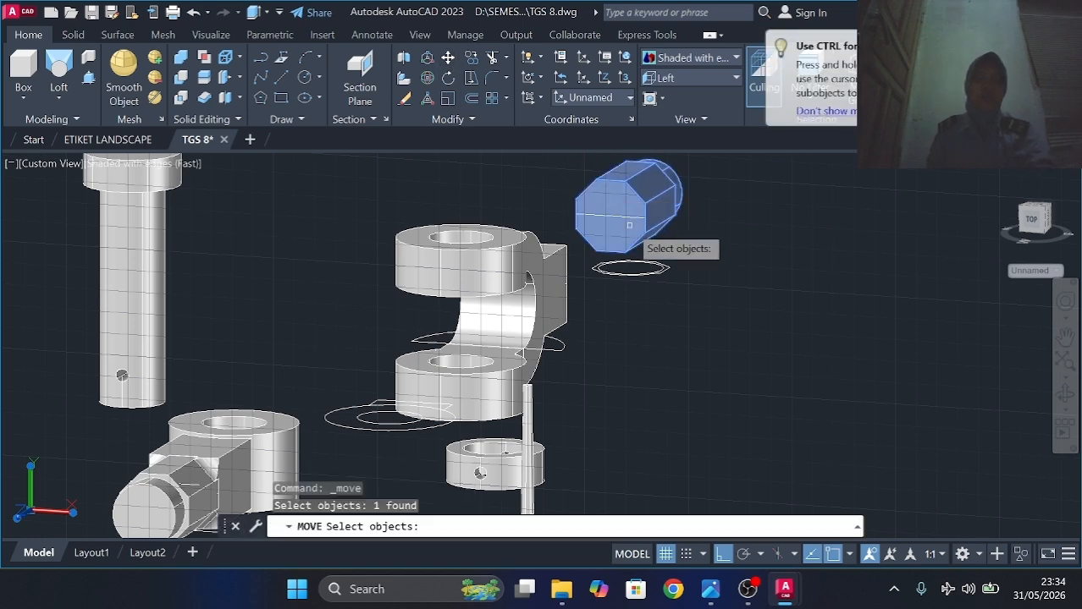
key("Escape")
Move the octagonal stud so that its octagonal face is centred against the fork's square end face.
middle_click_drag(633, 197, 703, 163, "shift")
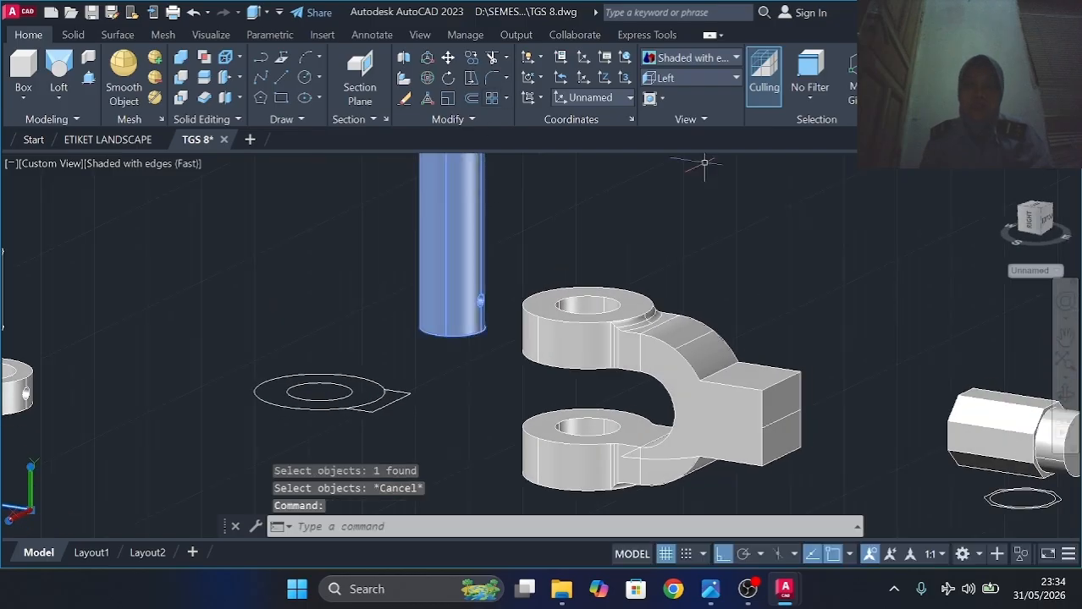
left_click(448, 61)
middle_click_drag(1028, 322, 888, 342, "shift")
left_click(901, 356)
middle_click_drag(799, 373, 696, 391, "shift")
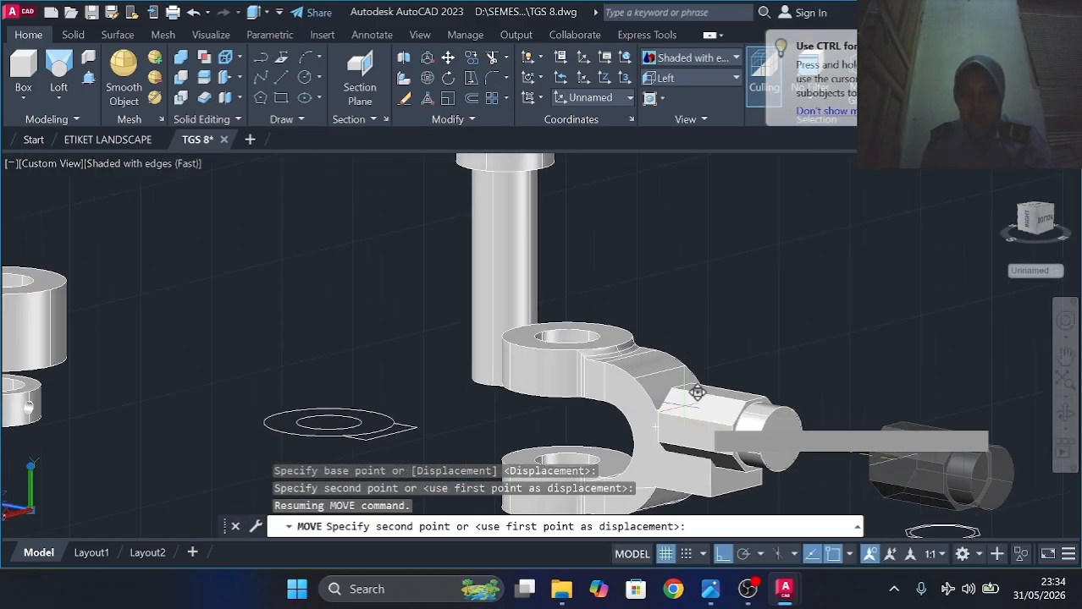
left_click(748, 440)
middle_click_drag(748, 439, 758, 350, "shift")
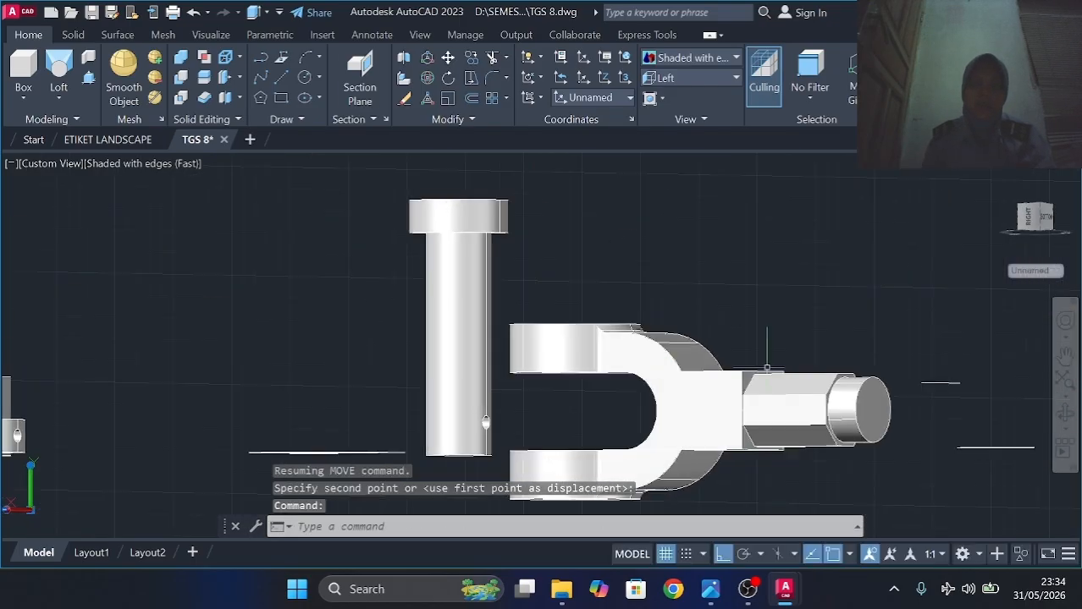
Union the fork, both tabbed rings and the octagonal stud into a single solid.
left_click(73, 38)
type("ub")
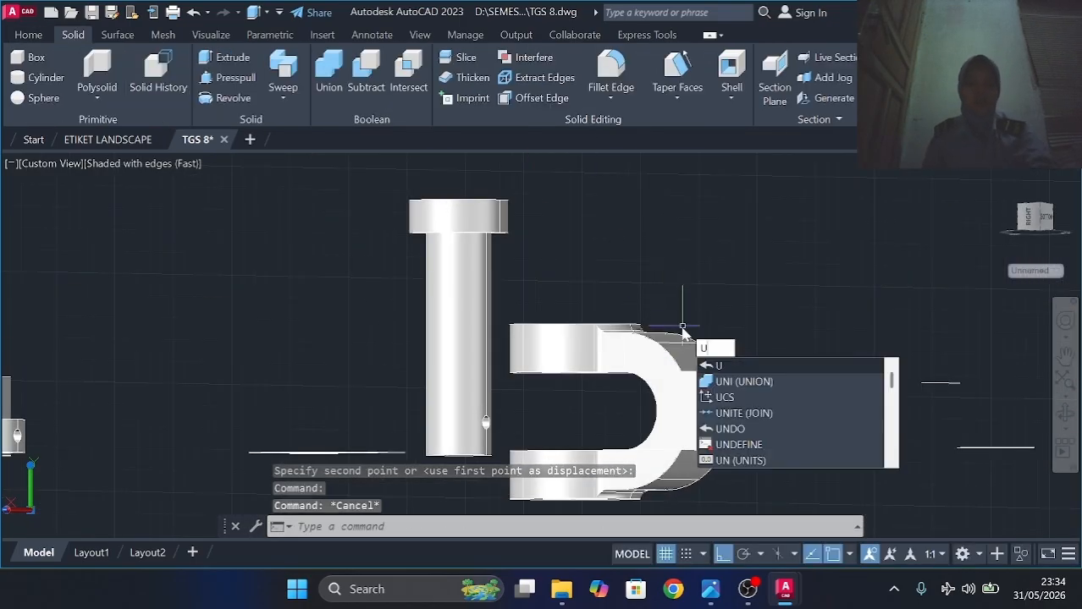
key("BackSpace")
type("ni")
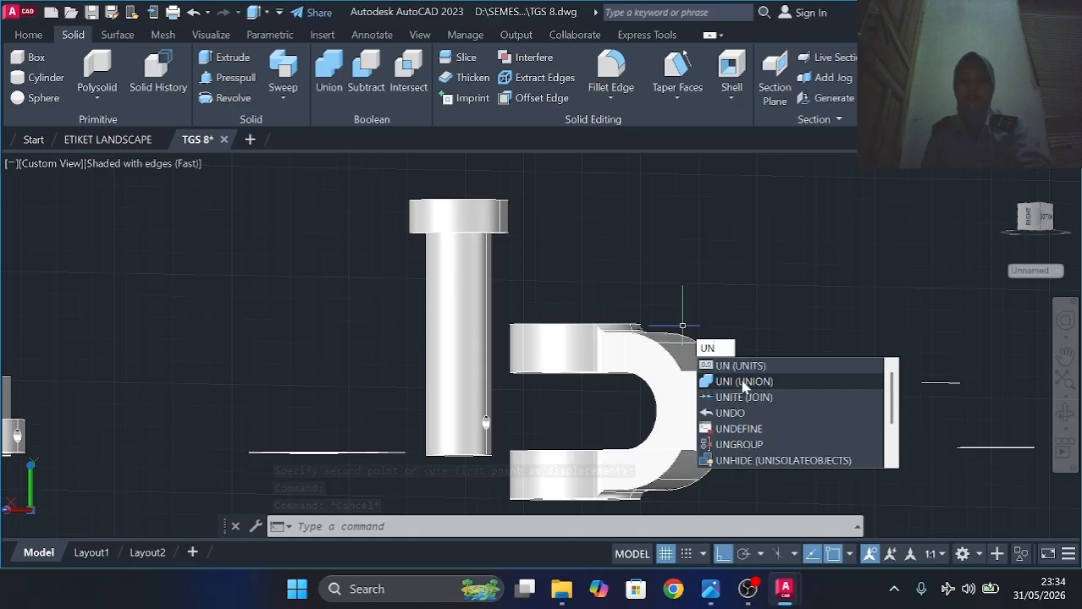
key("Return")
left_click(607, 369)
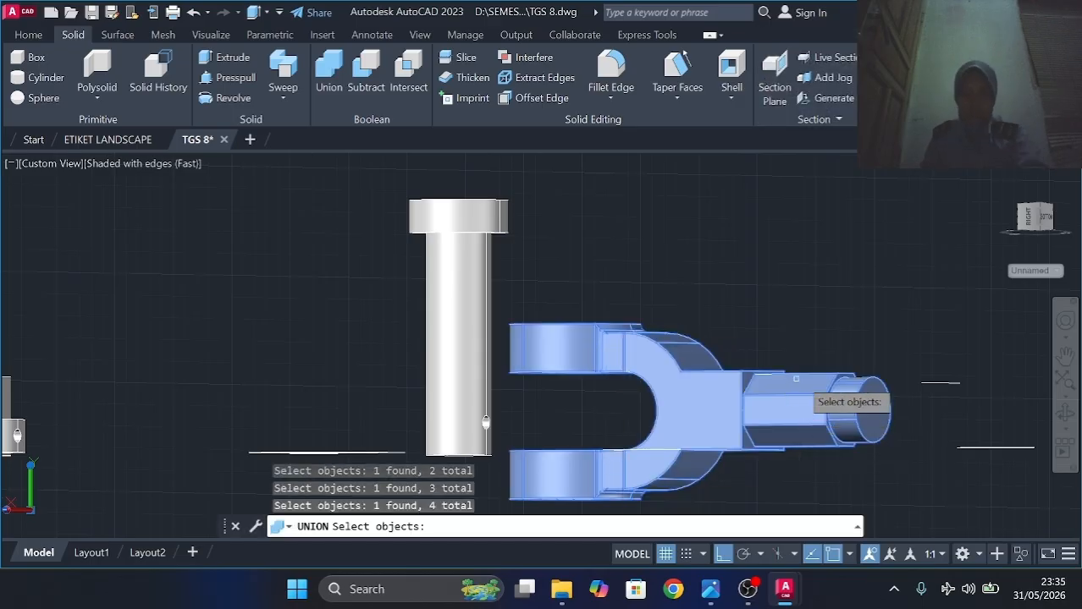
key("Return")
Fillet the edges where the fork's square block meets the octagonal stud with a radius of 7.
left_click(610, 72)
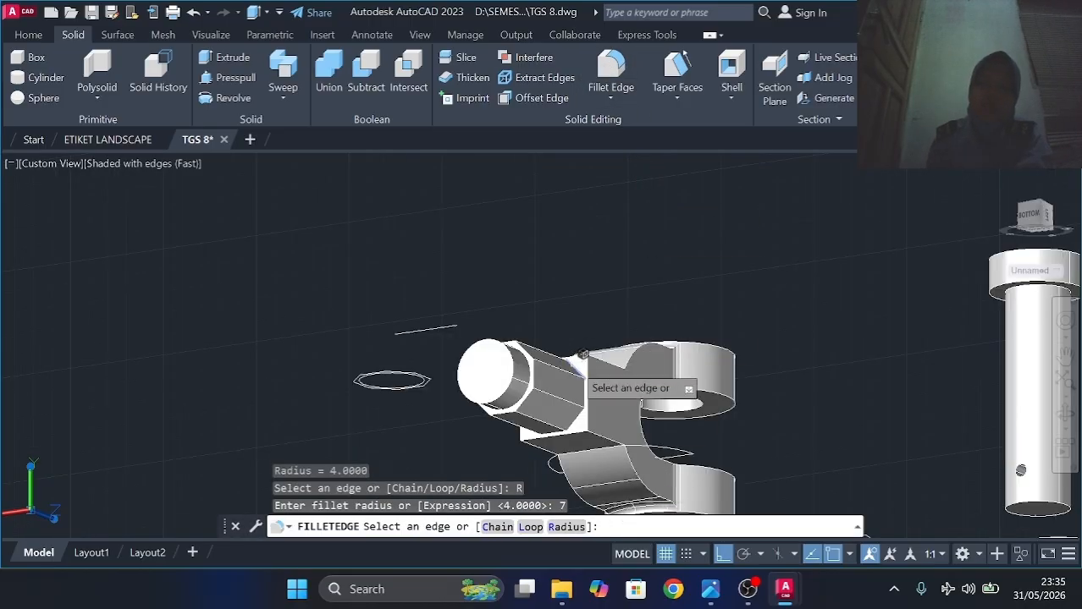
middle_click_drag(575, 369, 711, 370, "shift")
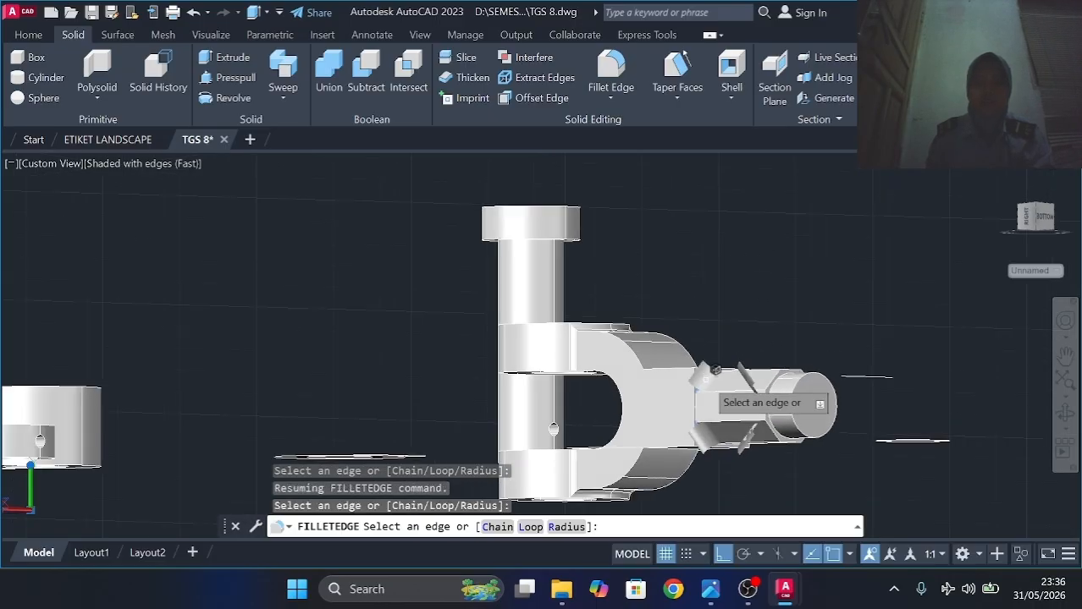
left_click(715, 369)
mouse_move(778, 388)
middle_mouse_down("shift")
mouse_move(567, 424)
mouse_move(643, 457)
mouse_move(816, 418)
mouse_move(788, 389)
middle_mouse_up("shift")
middle_click_drag(788, 389, 822, 418)
scroll(823, 418, "down", 1)
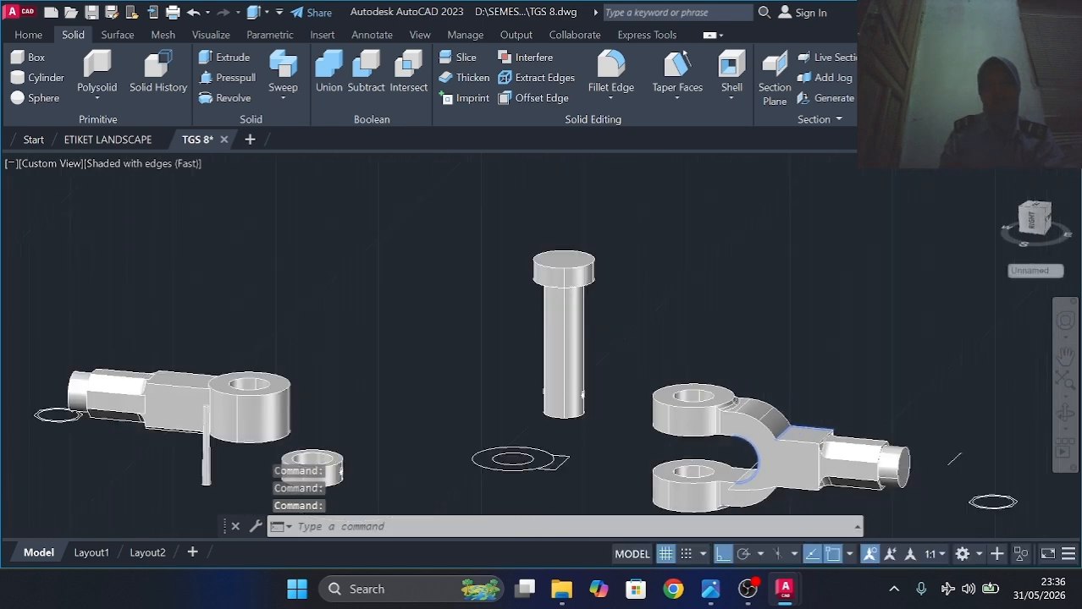
Try to move the collar towards the lower end of the headed pin, using its cross hole as the base point.
middle_click_drag(454, 411, 520, 352)
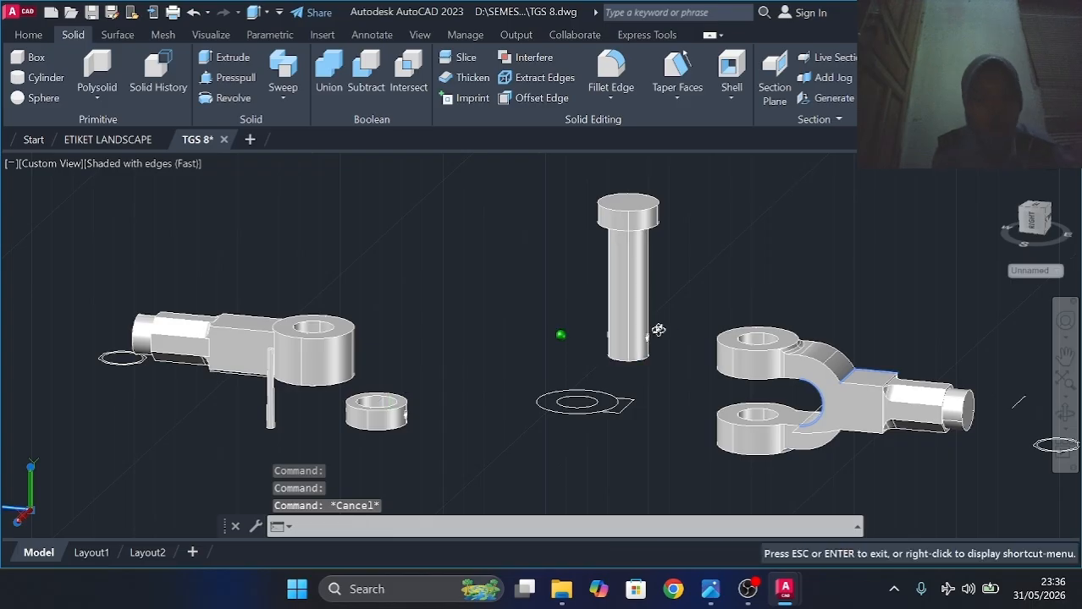
middle_click_drag(658, 330, 770, 343, "shift")
middle_click_drag(577, 435, 670, 382)
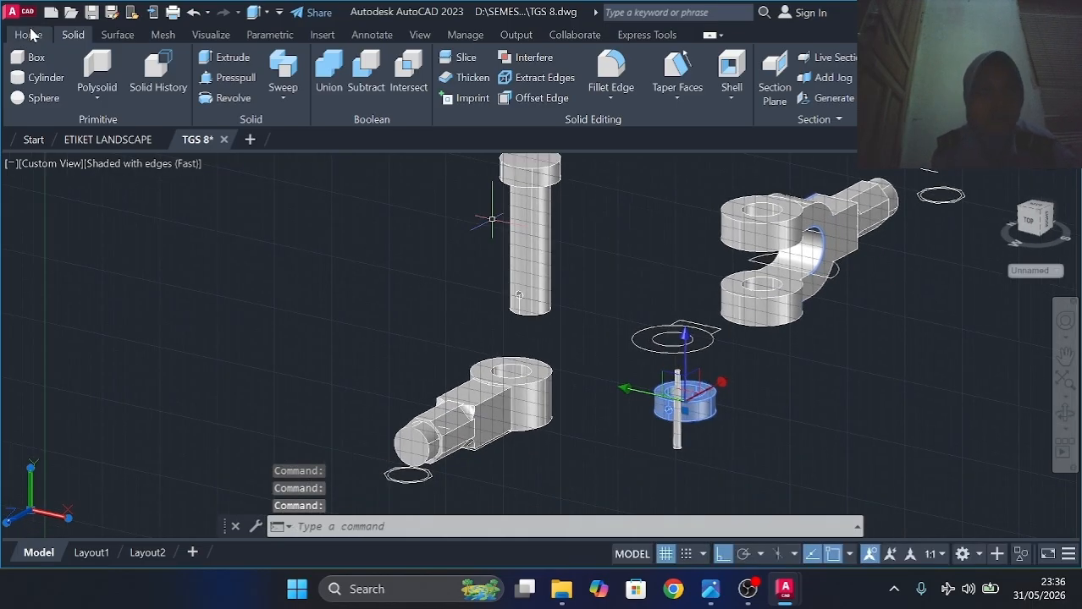
left_click(28, 35)
left_click(448, 56)
middle_click_drag(591, 389, 819, 398, "shift")
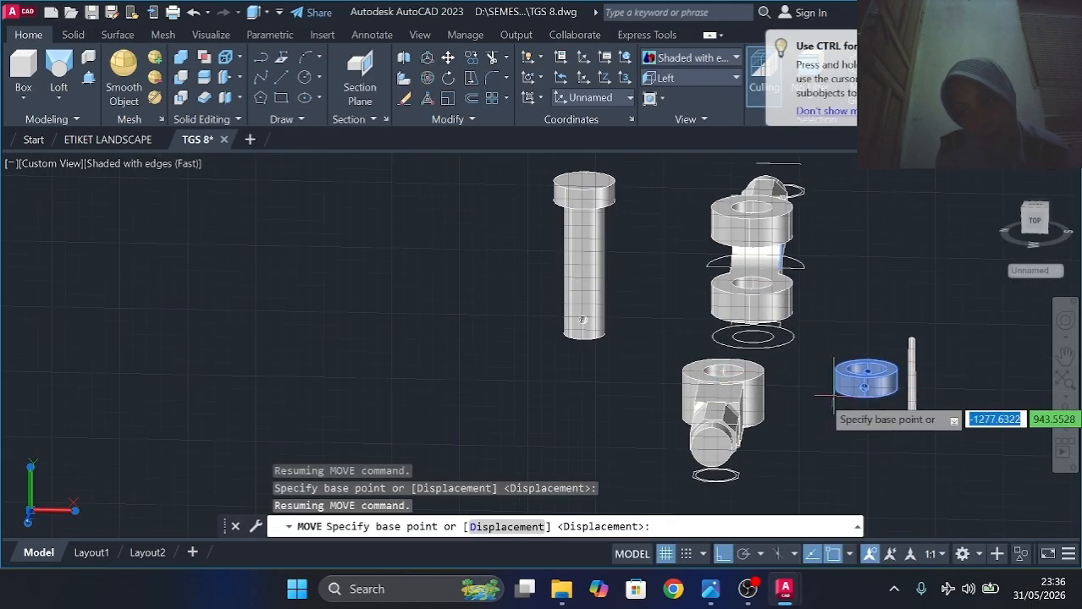
scroll(836, 395, "up", 3)
middle_click_drag(929, 386, 592, 398, "shift")
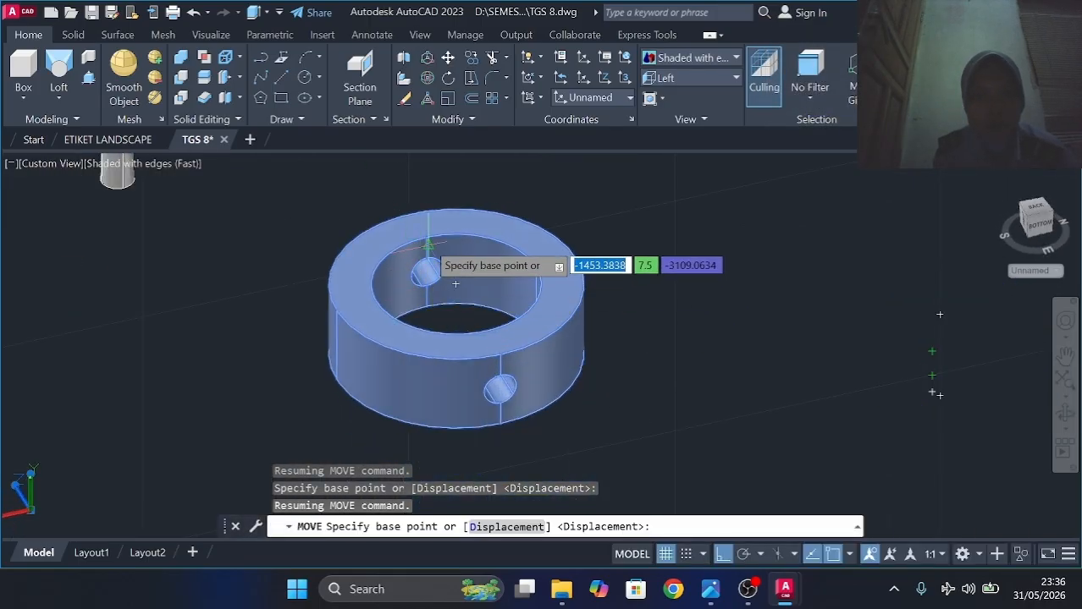
left_click(426, 237)
middle_click_drag(582, 207, 714, 265, "shift")
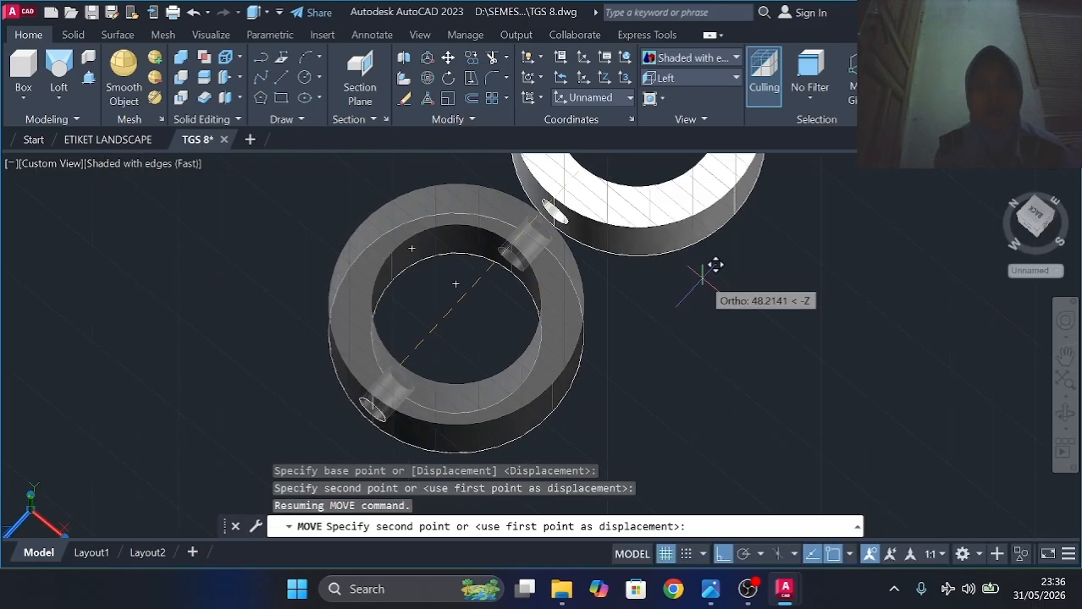
scroll(721, 280, "up", 3)
scroll(728, 302, "down", 6)
middle_click_drag(656, 299, 504, 334, "shift")
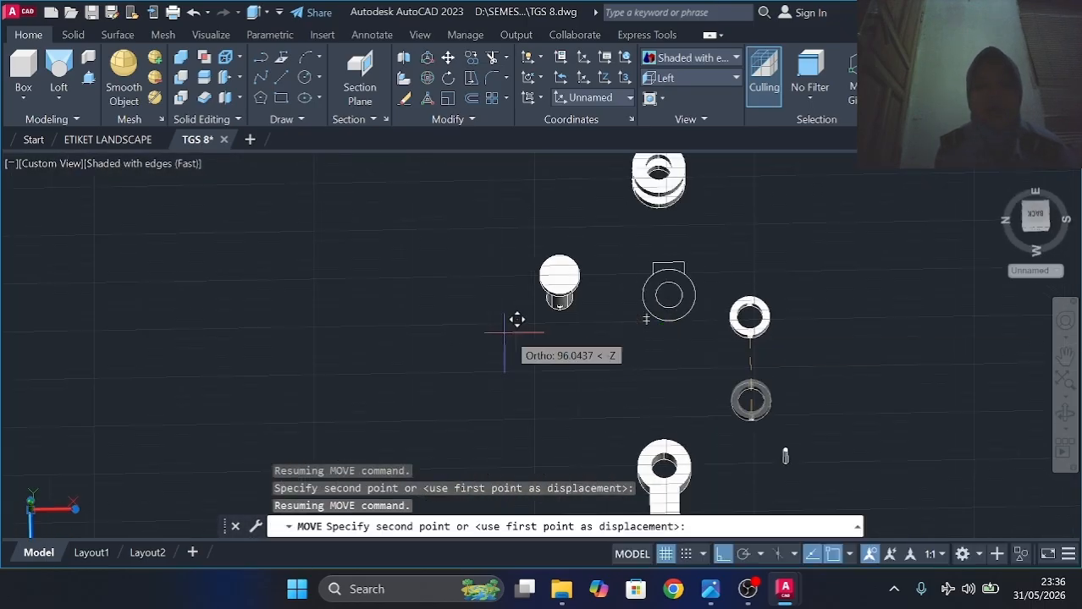
scroll(552, 307, "up", 6)
middle_click_drag(552, 308, 606, 206, "shift")
left_click(775, 191)
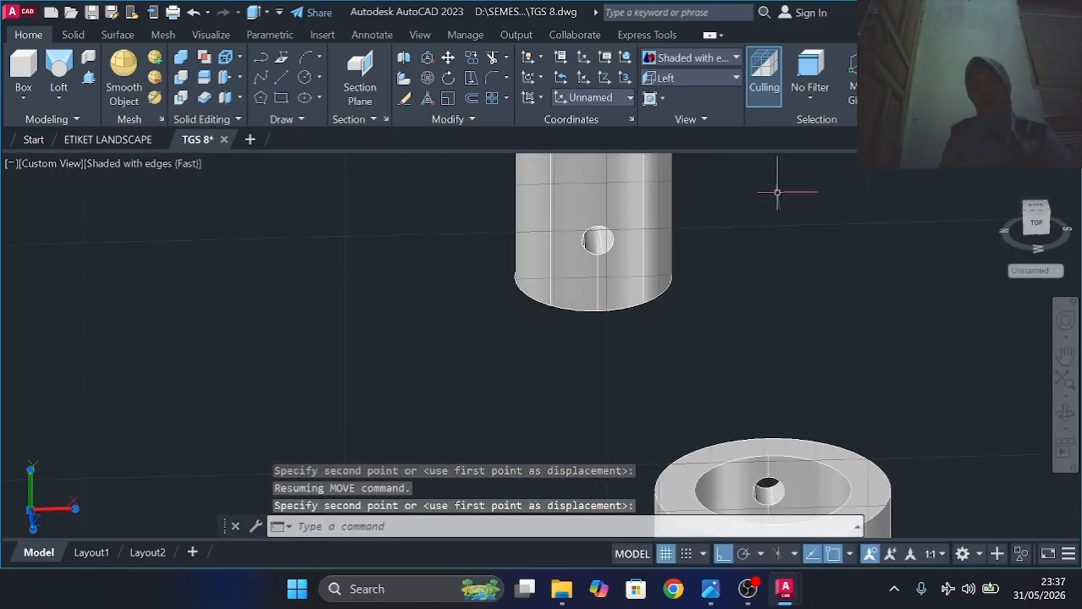
Undo the collar's move.
middle_click_drag(745, 408, 707, 255)
middle_click_drag(606, 243, 594, 471)
key("ctrl+z")
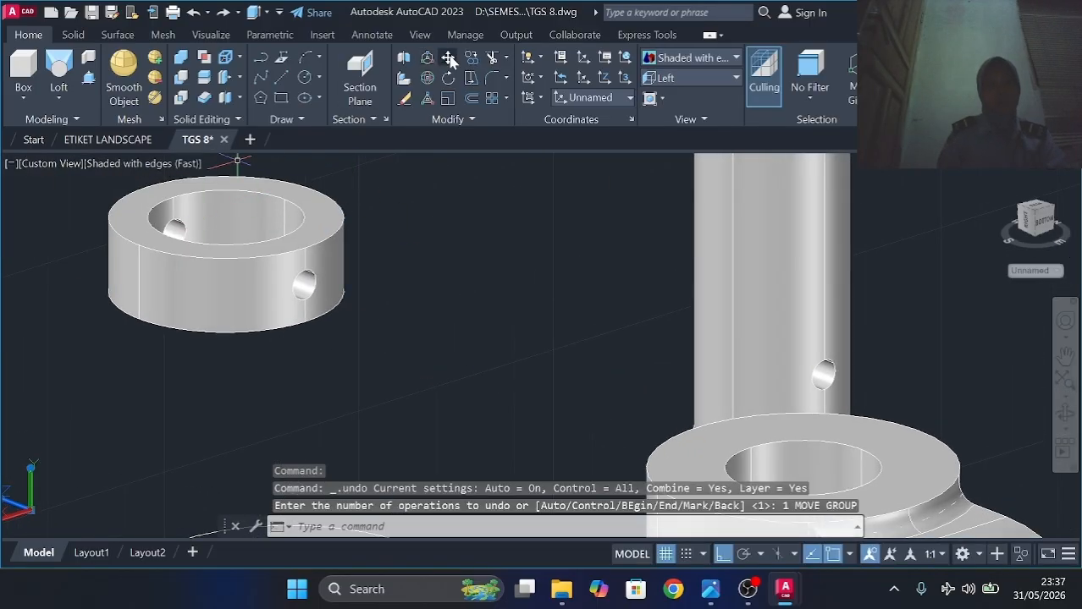
Move the collar onto the lower end of the headed pin so that their cross holes line up.
left_click(178, 227)
left_click(448, 57)
scroll(212, 233, "up", 4)
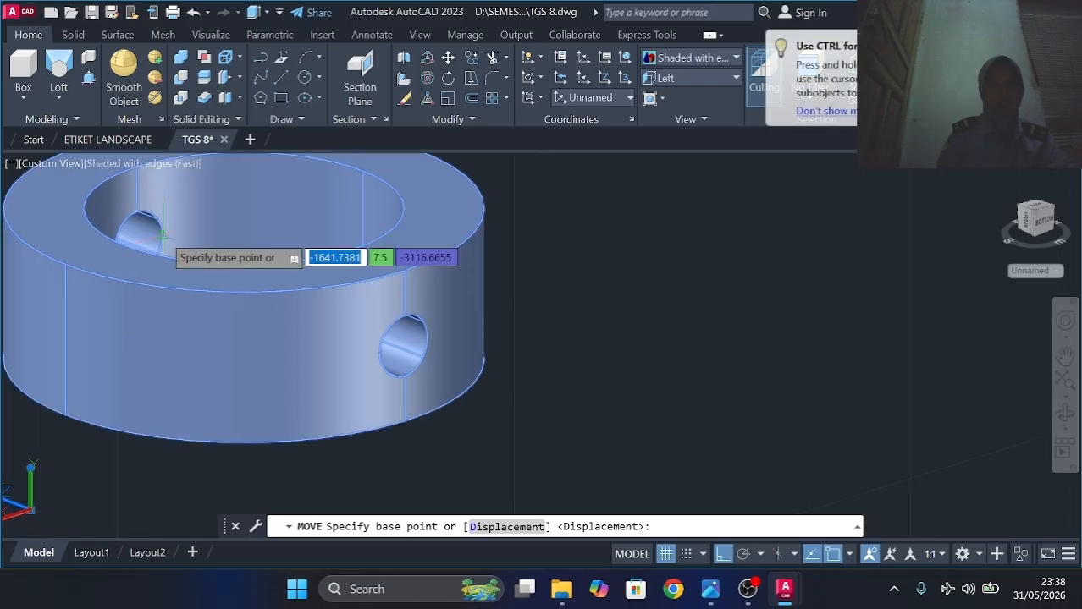
left_click(243, 208)
middle_click_drag(609, 308, 737, 332, "shift")
middle_click_drag(644, 325, 677, 327, "shift")
middle_click_drag(451, 330, 643, 347, "shift")
left_click(459, 370)
mouse_move(597, 384)
middle_mouse_down("shift")
mouse_move(557, 253)
mouse_move(538, 246)
mouse_move(553, 439)
mouse_move(613, 399)
middle_mouse_up("shift")
scroll(606, 397, "down", 4)
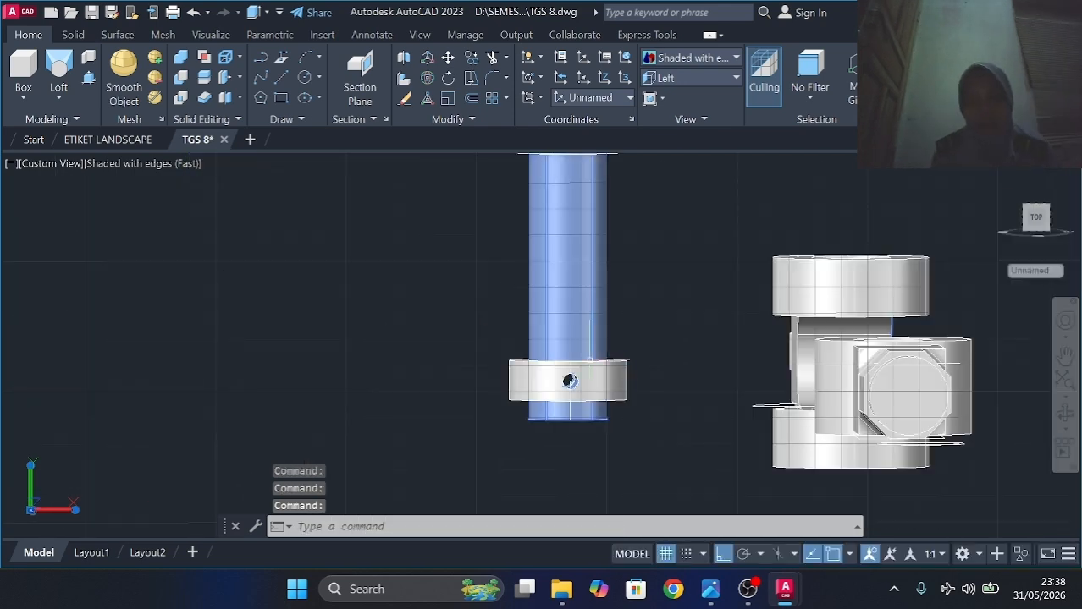
Rotate the thin upright pin about its middle with 3D Rotate so that it lies horizontally.
scroll(690, 378, "down", 2)
middle_click_drag(614, 380, 579, 393, "shift")
left_click(426, 77)
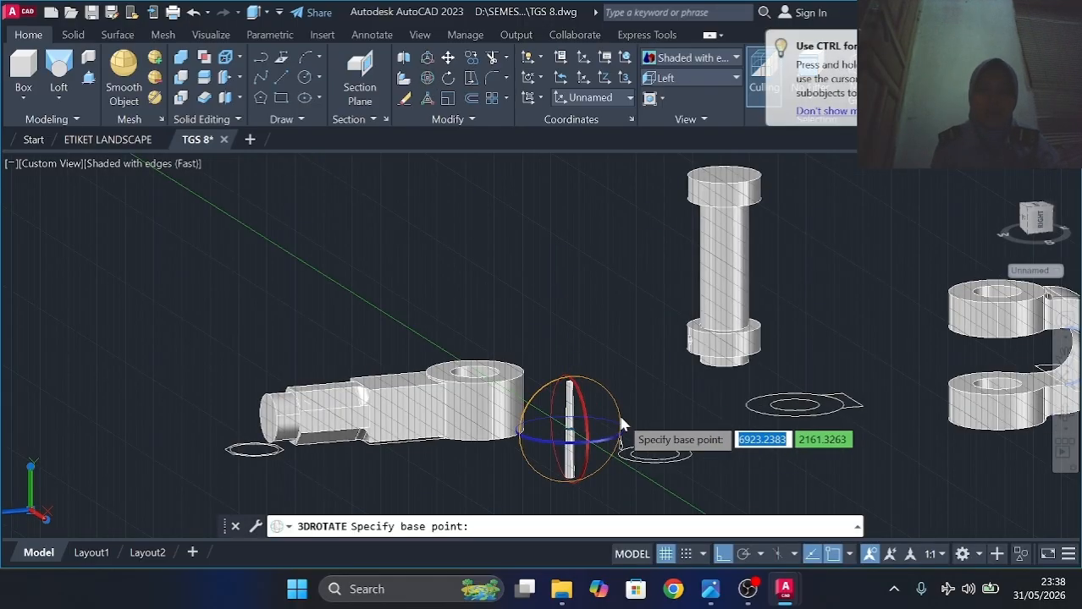
left_click(569, 430)
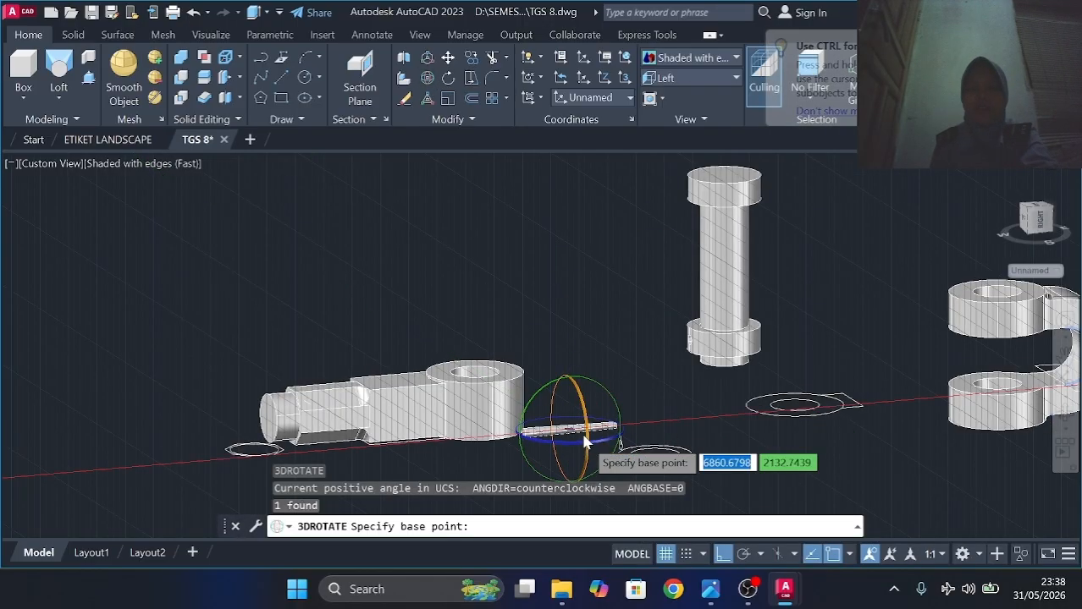
key("Escape")
Move the thin horizontal pin sideways and raise it towards the height of the collar.
left_click(448, 57)
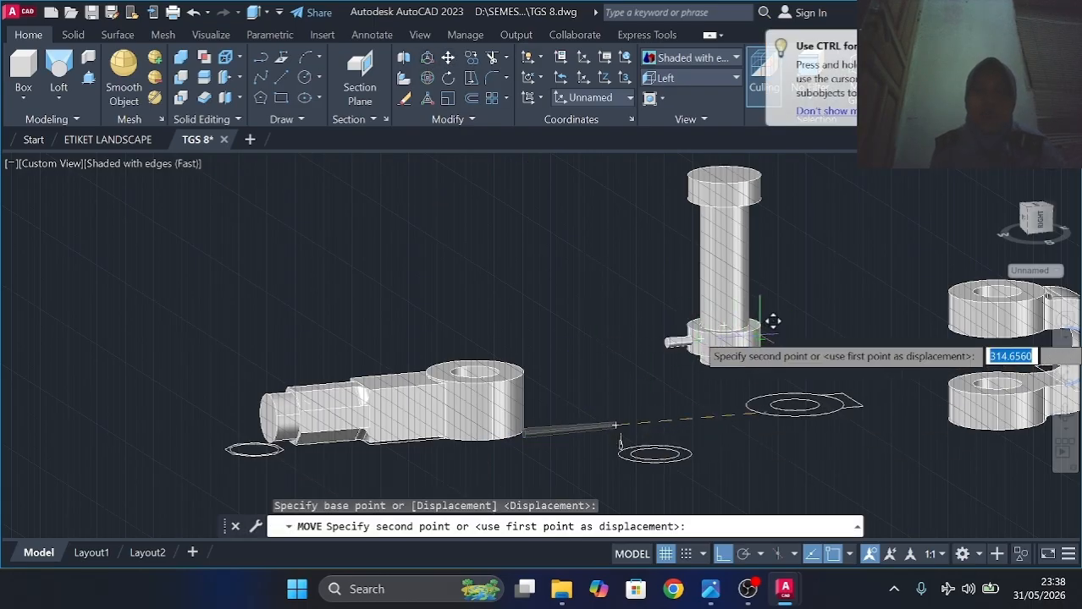
left_click(647, 346)
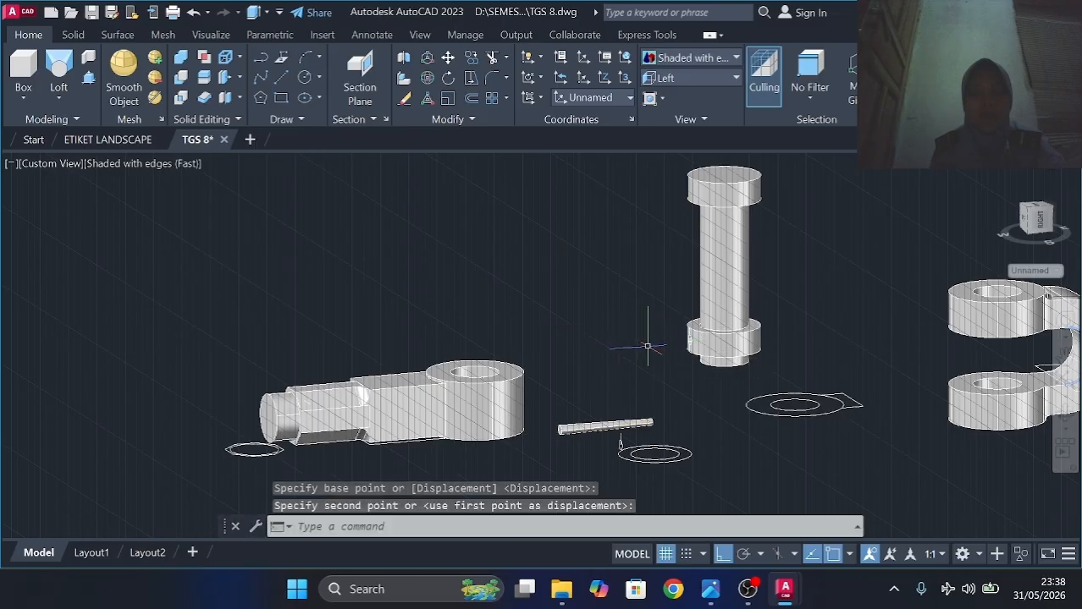
left_click_drag(644, 429, 639, 380)
left_click(448, 58)
left_click(651, 423)
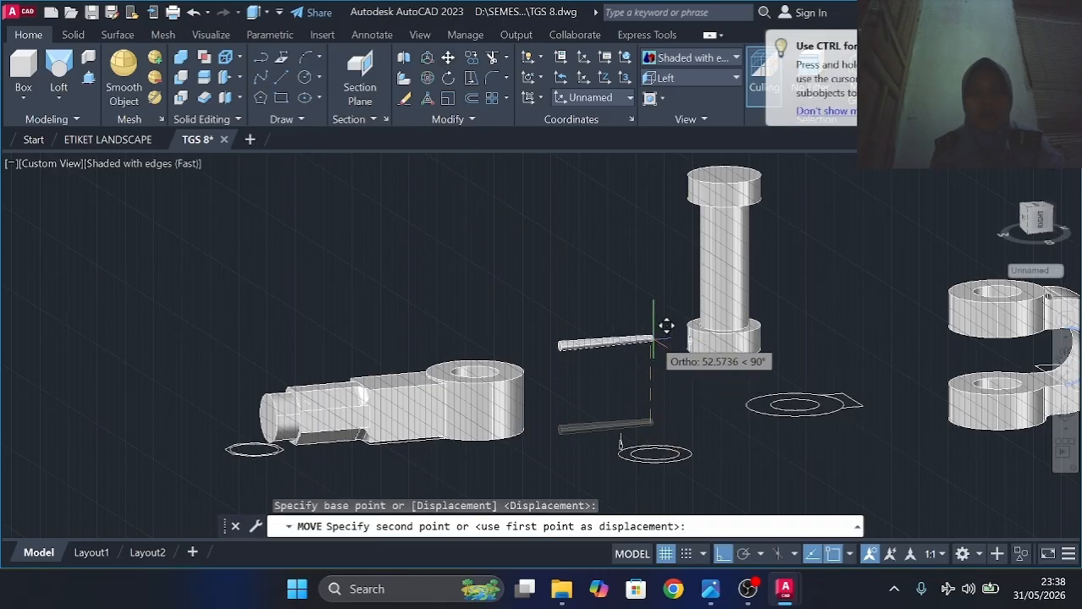
left_click(652, 345)
Move the thin pin from the edge of its end face to the edge of the collar's cross hole.
middle_click_drag(721, 363, 628, 393, "shift")
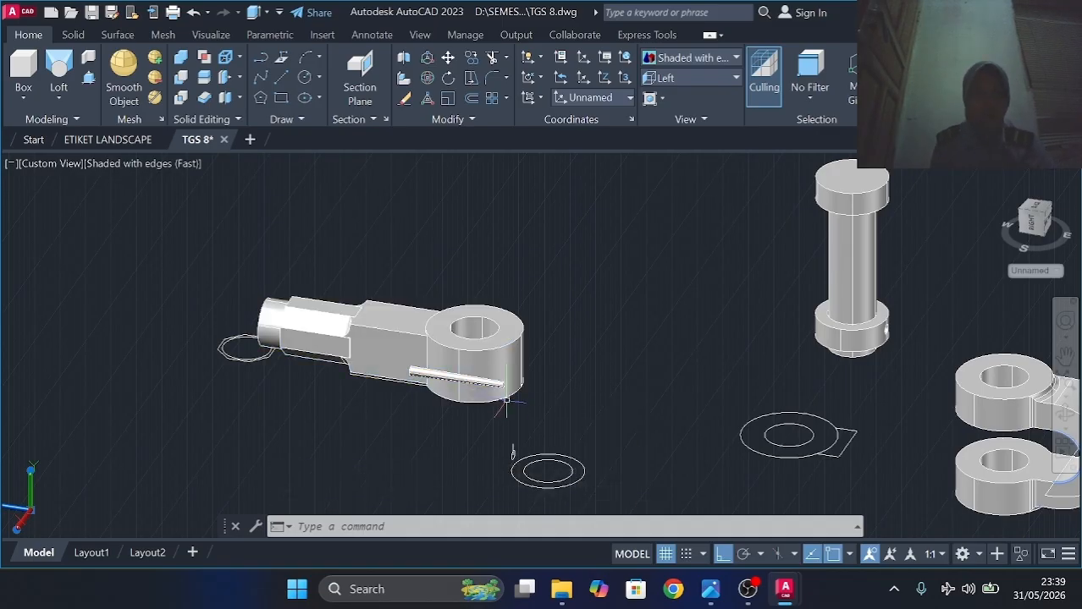
left_click(447, 57)
scroll(498, 373, "up", 3)
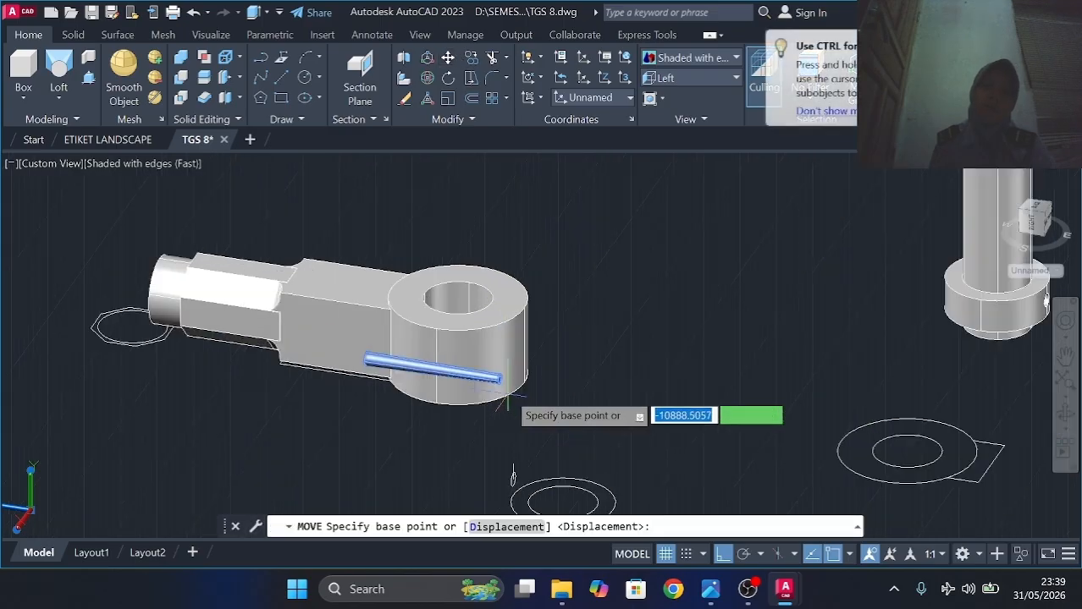
middle_click_drag(498, 372, 398, 447, "shift")
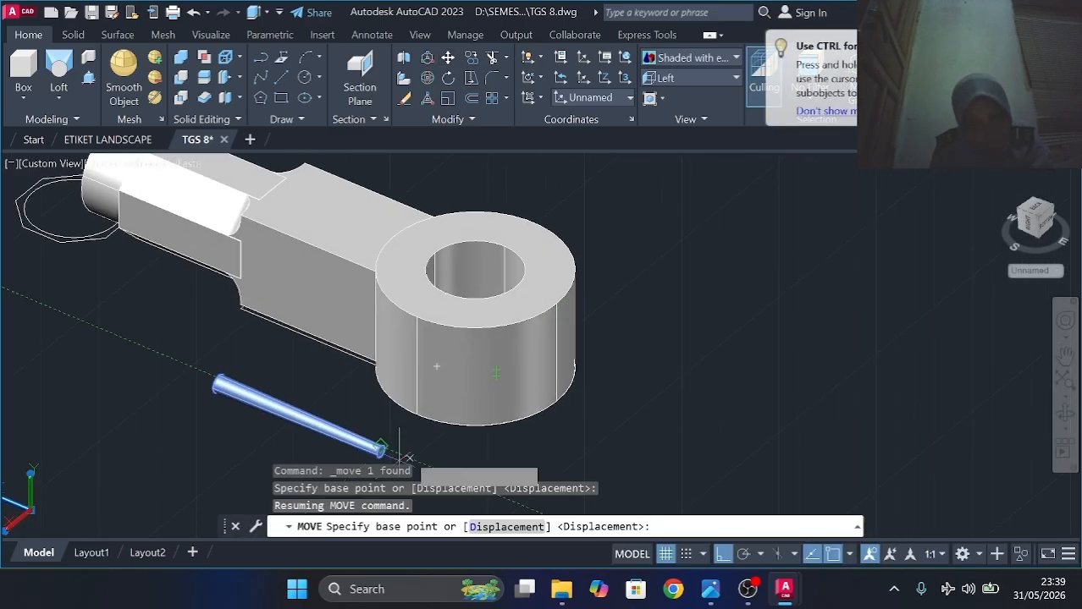
scroll(377, 442, "up", 3)
left_click(398, 459)
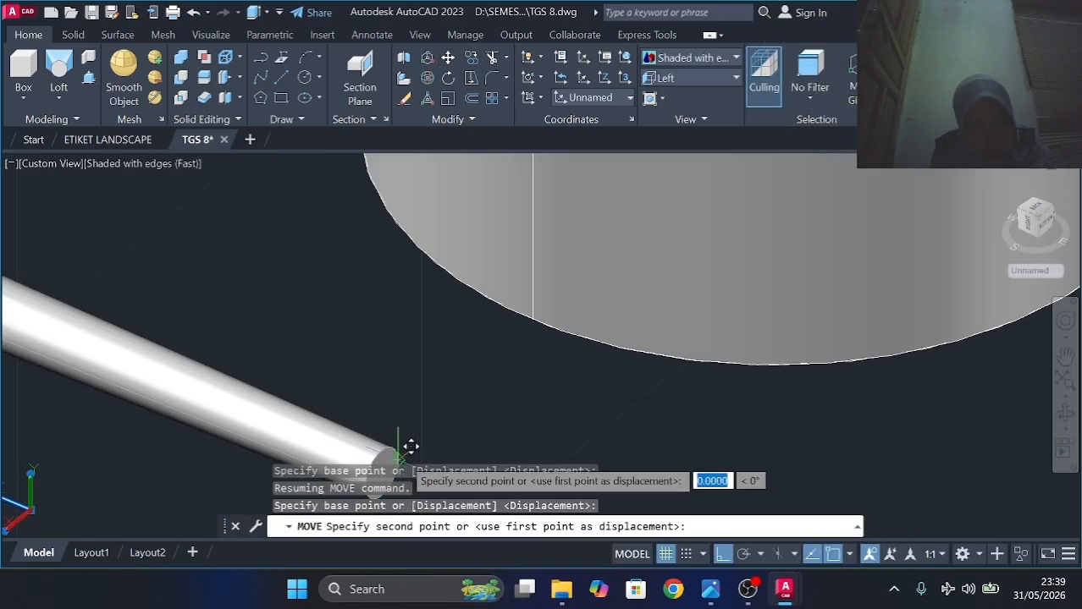
scroll(677, 326, "down", 3)
middle_click_drag(676, 310, 608, 345, "shift")
scroll(685, 338, "down", 4)
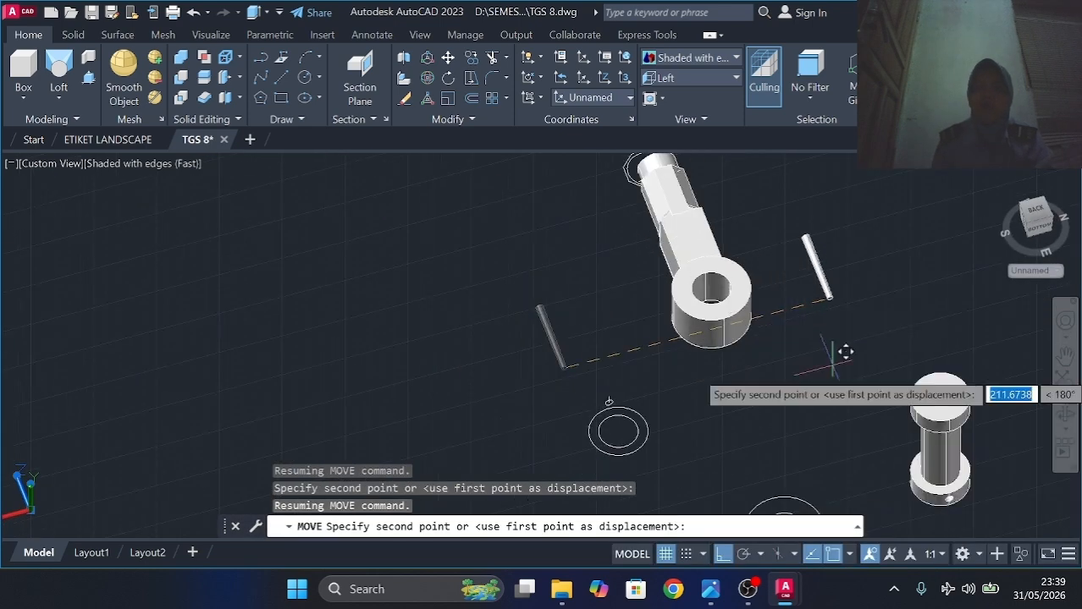
middle_click_drag(939, 484, 816, 307)
scroll(816, 308, "up", 8)
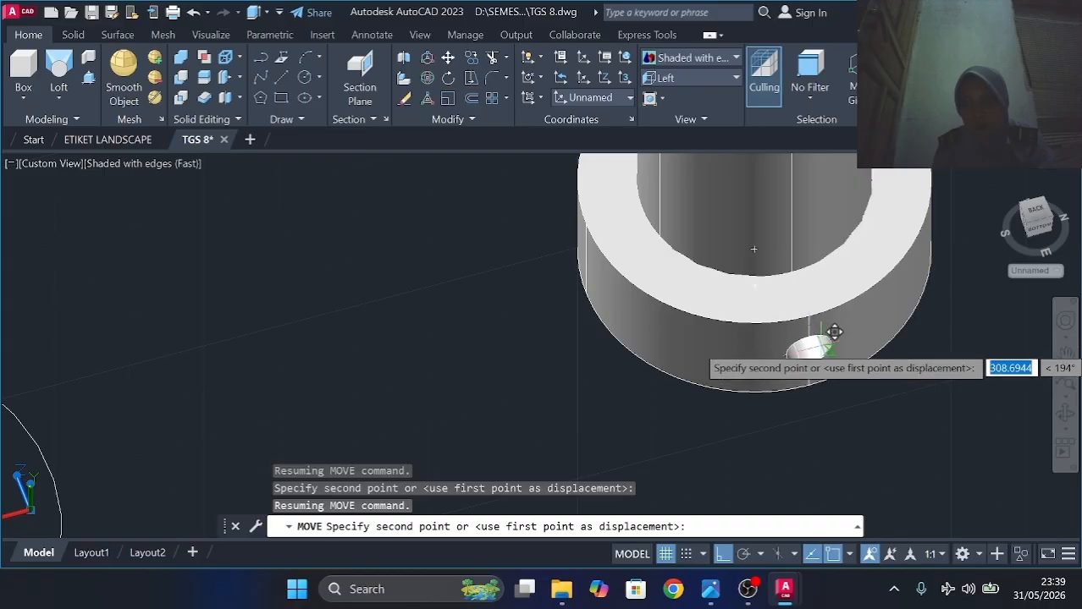
left_click(833, 332)
Move the thin pin into the collar's cross hole so that its end face sits on the hole's outer edge.
middle_click_drag(833, 332, 987, 352, "shift")
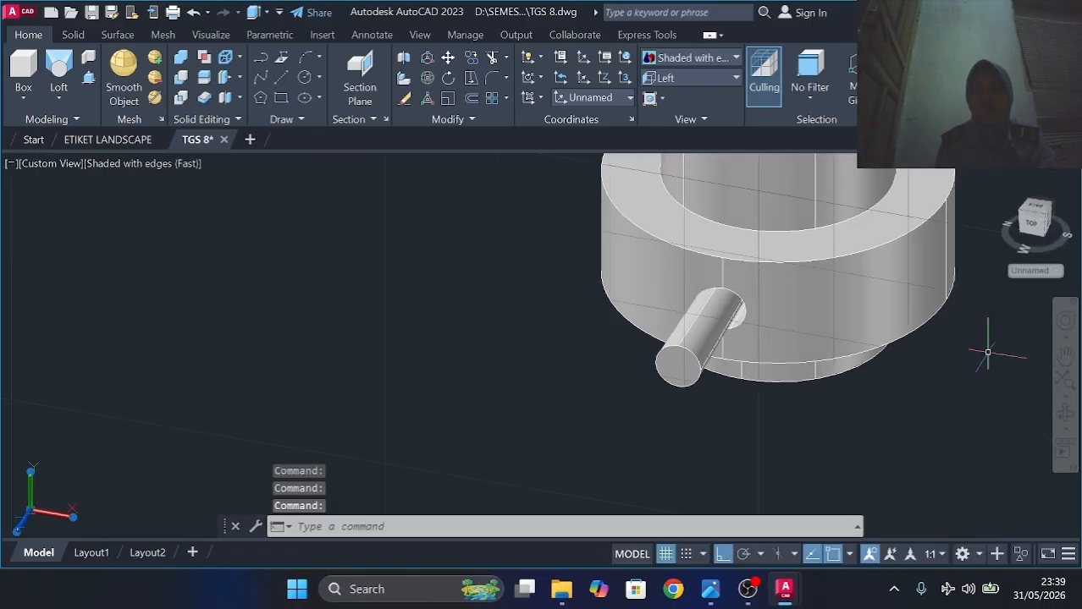
scroll(987, 352, "up", 2)
left_click(577, 332)
type("m")
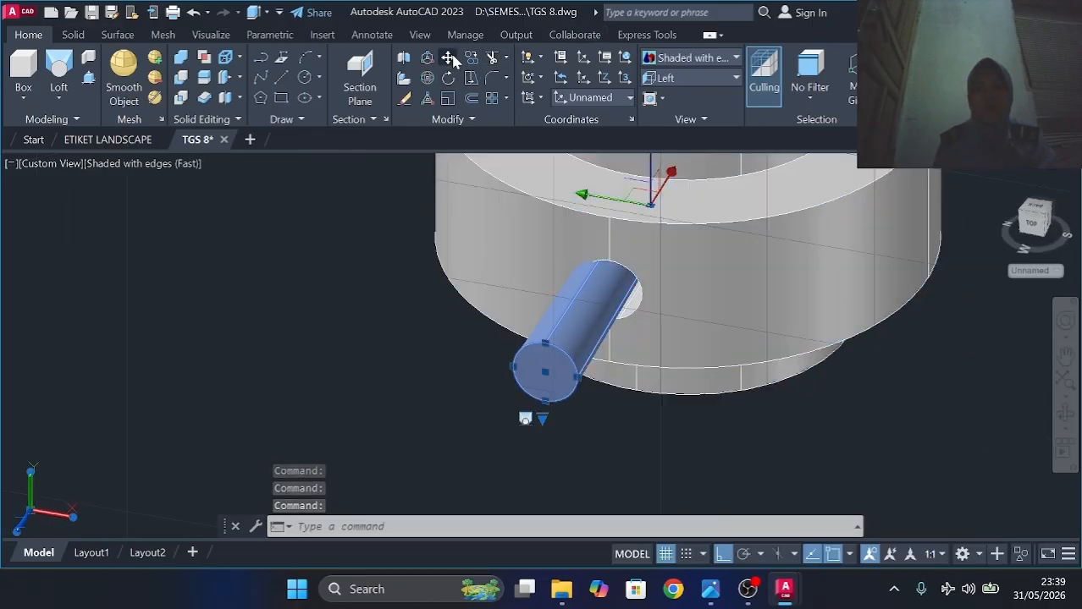
key("Return")
left_click(637, 292)
left_click(641, 292)
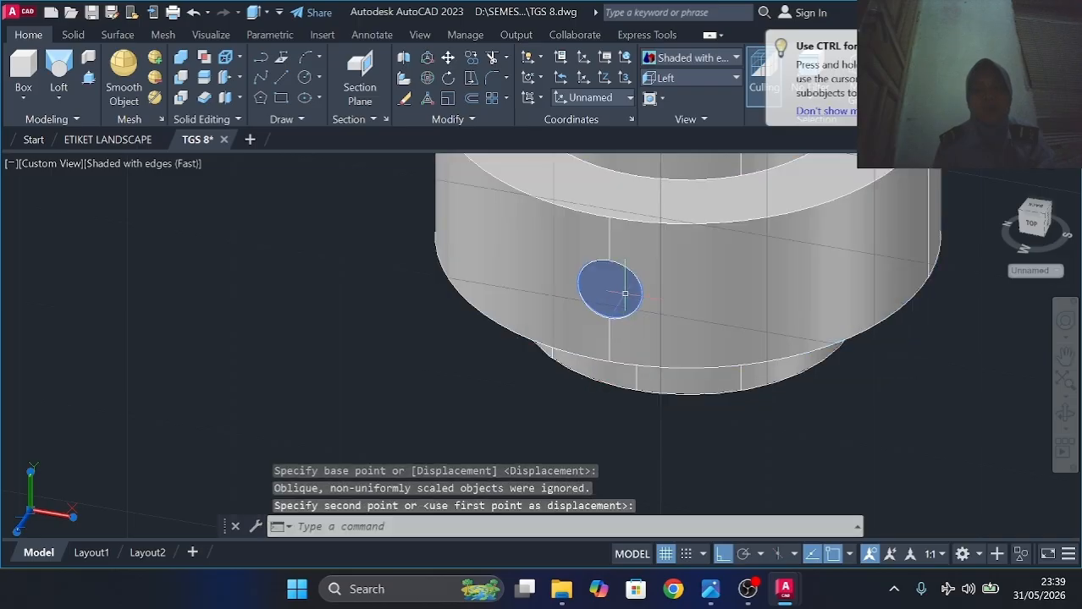
Slide the thin pin along its axis so that it projects from both sides of the collar.
scroll(624, 292, "down", 4)
middle_click_drag(647, 303, 500, 254, "shift")
scroll(611, 239, "down", 5)
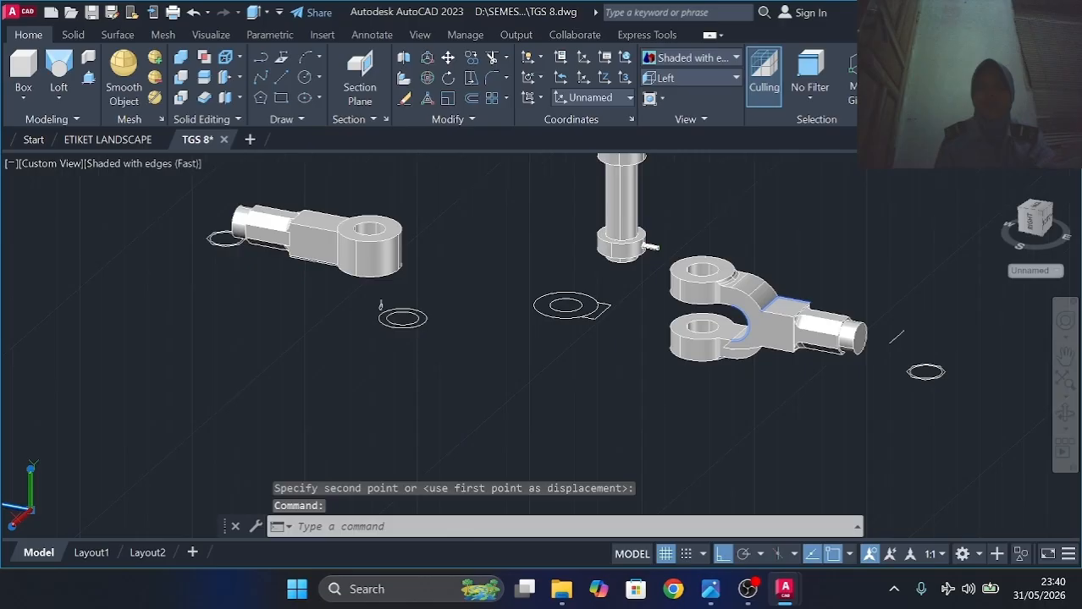
scroll(657, 252, "up", 4)
left_click(642, 241)
middle_click_drag(642, 241, 578, 241, "shift")
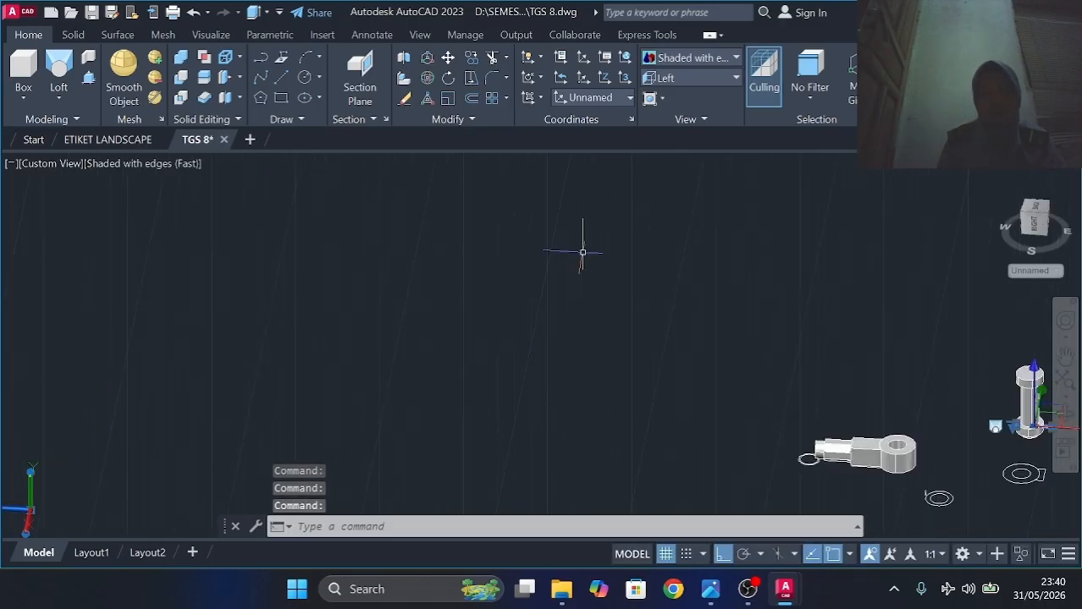
middle_click_drag(920, 384, 566, 333)
scroll(696, 370, "up", 5)
middle_click_drag(484, 454, 495, 418, "shift")
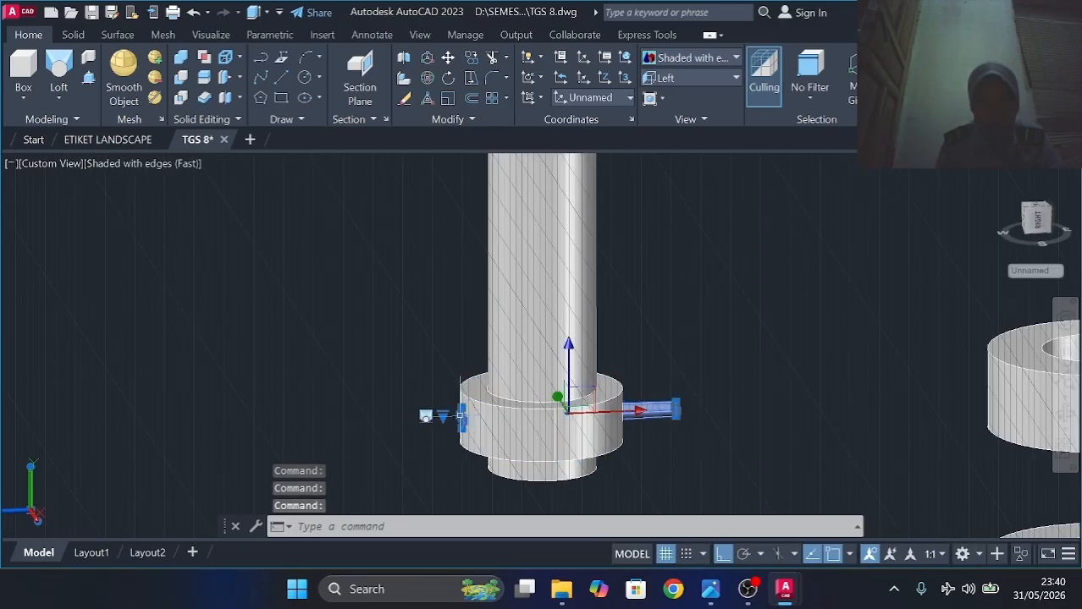
left_click(447, 57)
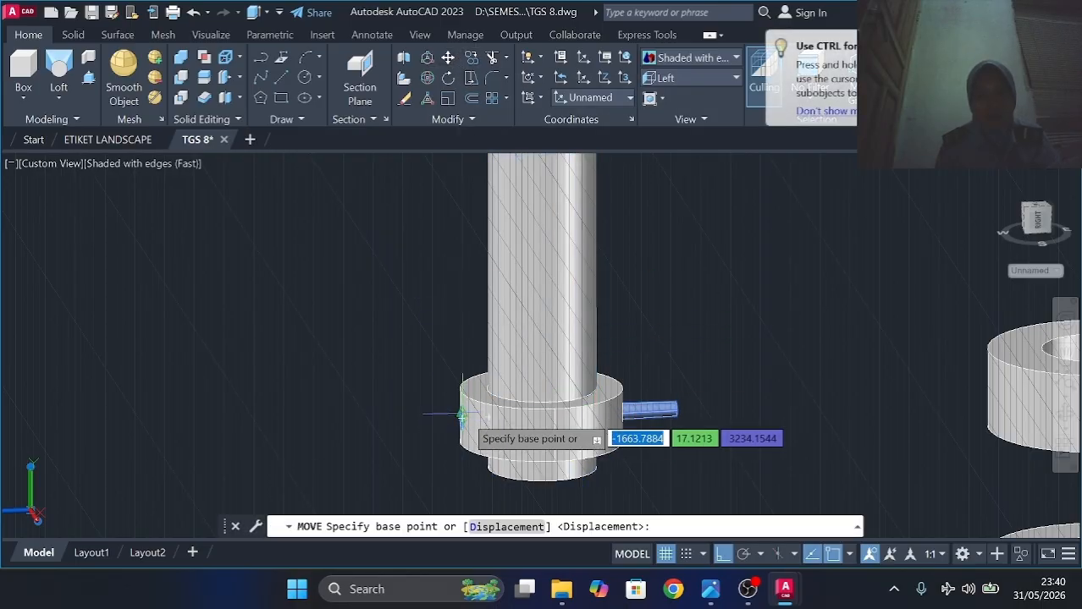
left_click(461, 415)
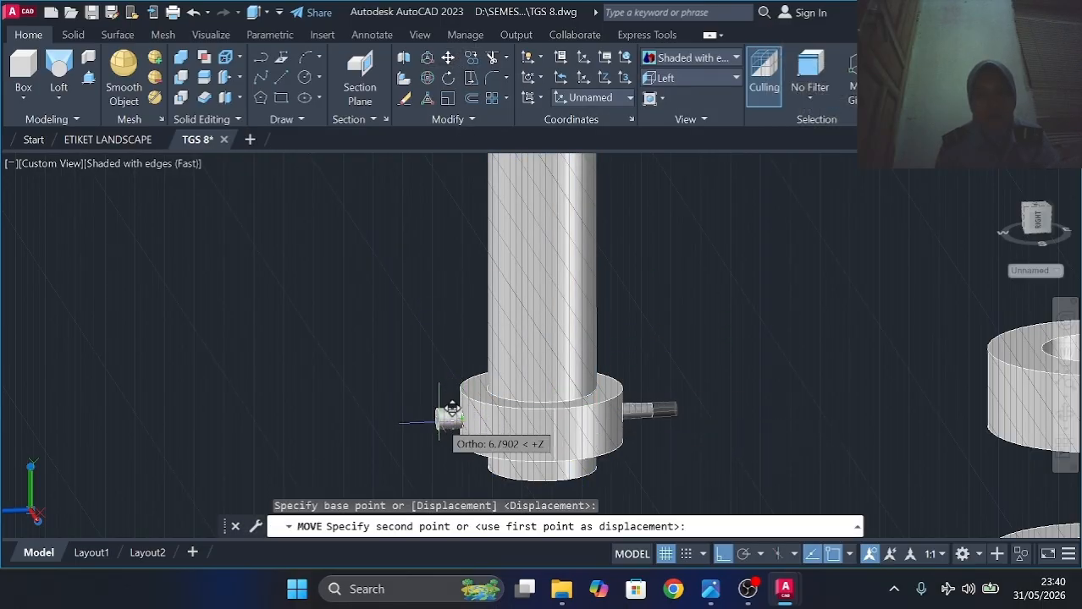
middle_click_drag(451, 412, 1064, 368, "shift")
Try to move the rod end so that its eye sits between the fork's two rings.
middle_click_drag(671, 486, 735, 355, "shift")
scroll(650, 363, "down", 3)
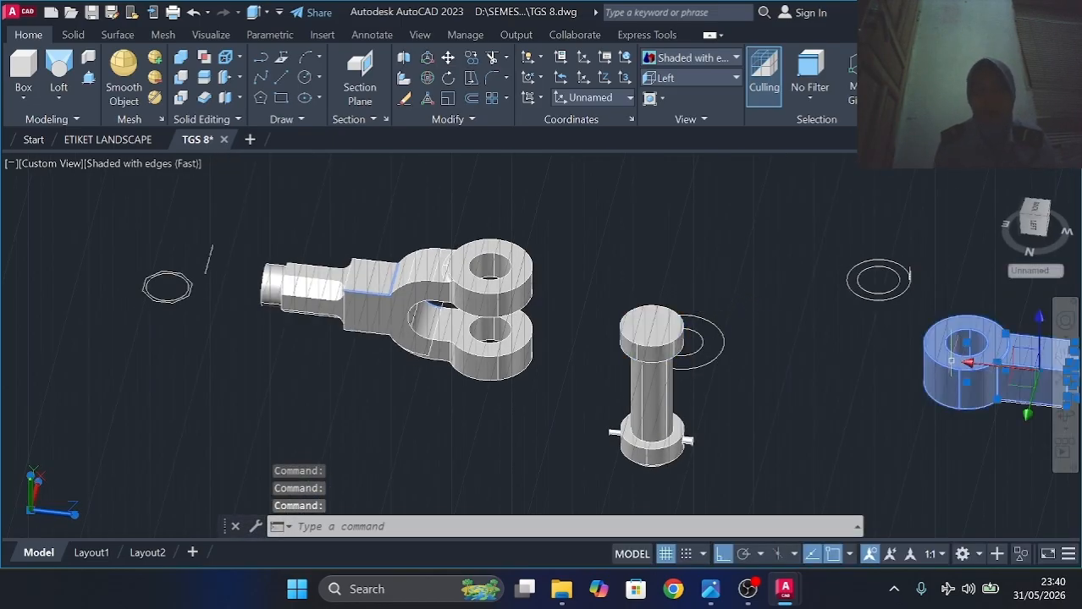
left_click(447, 56)
left_click(966, 382)
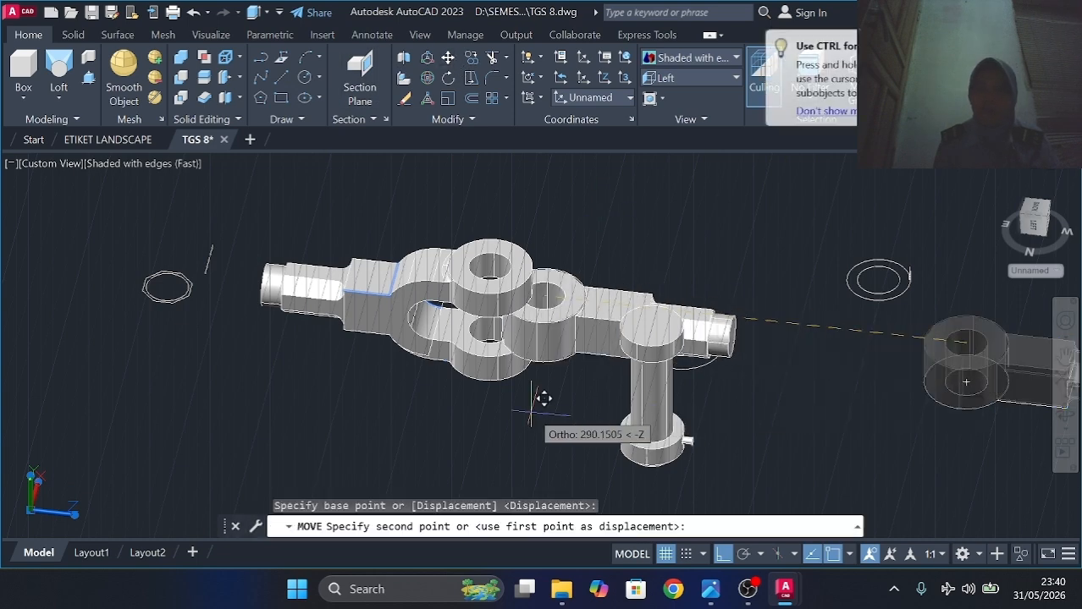
middle_click_drag(489, 354, 515, 256)
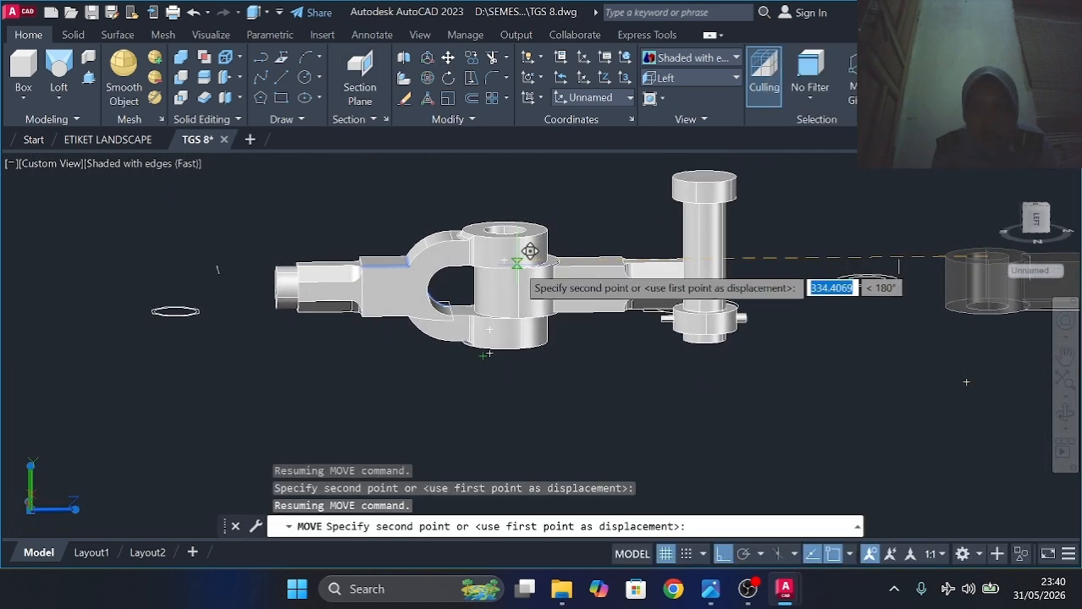
left_click(506, 263)
Move the rod end back out of the fork to free space beside the headed pin.
middle_click_drag(597, 250, 525, 288, "shift")
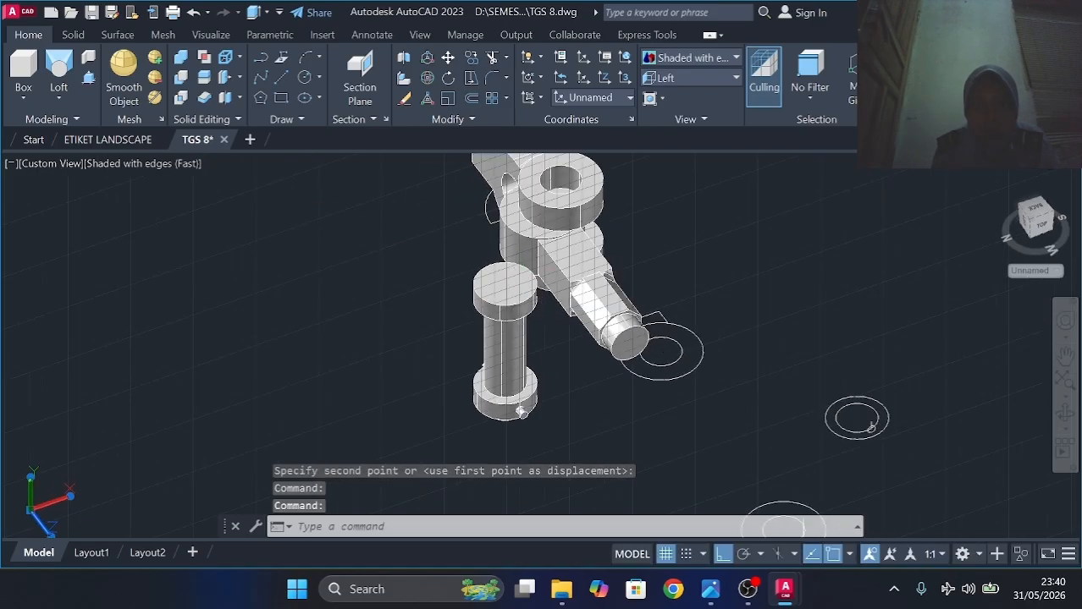
left_click(565, 262)
left_click(448, 57)
left_click(586, 230)
left_click(681, 300)
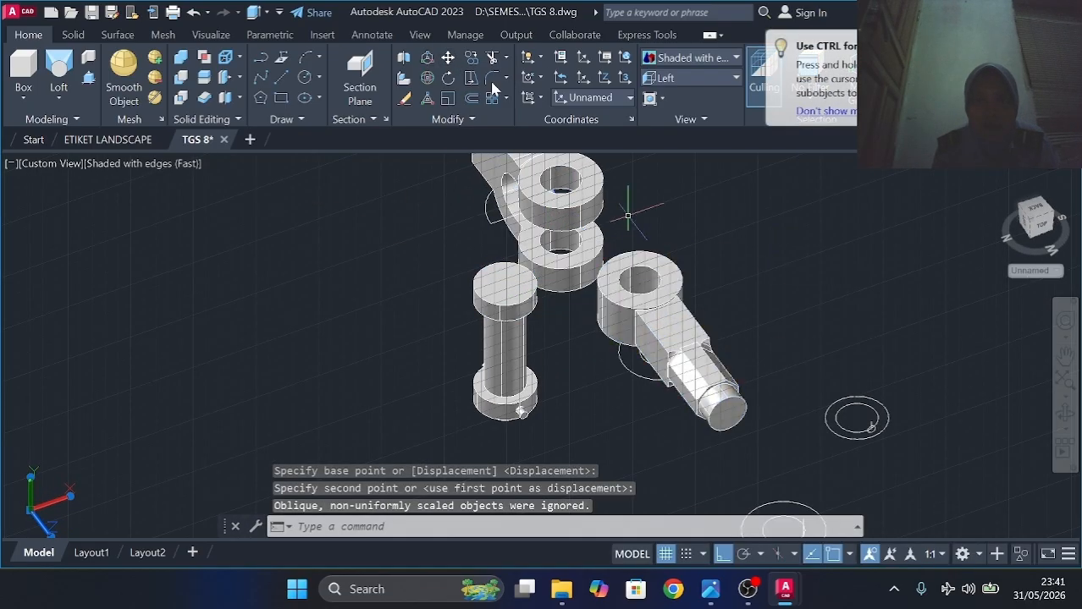
Move the rod end by its eye's centre so that the eye sits between the fork's two rings.
left_click(668, 326)
left_click(448, 57)
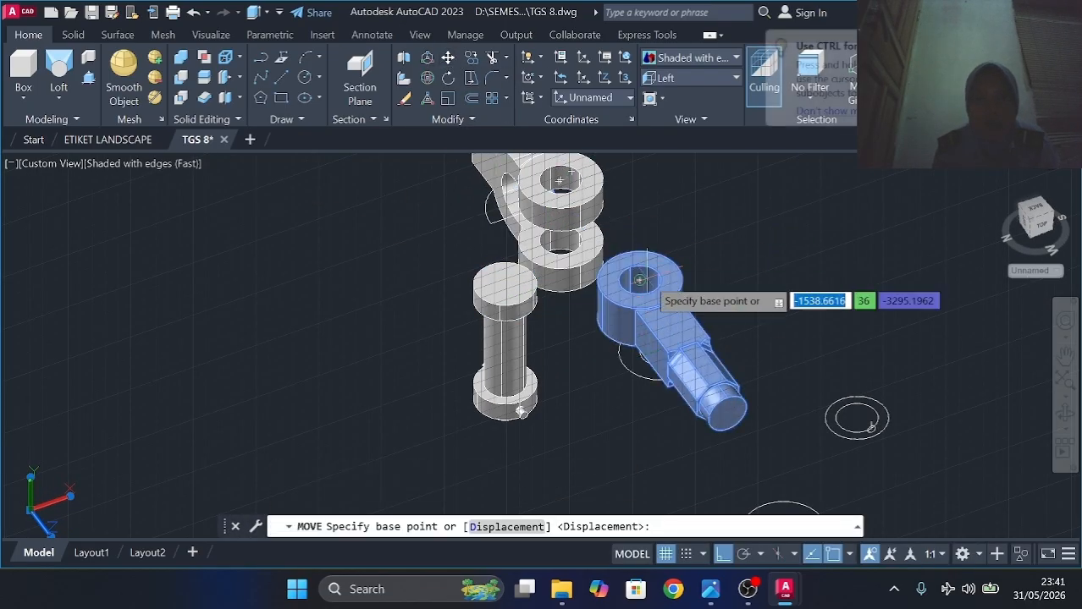
left_click(640, 281)
middle_click_drag(643, 254, 626, 174, "shift")
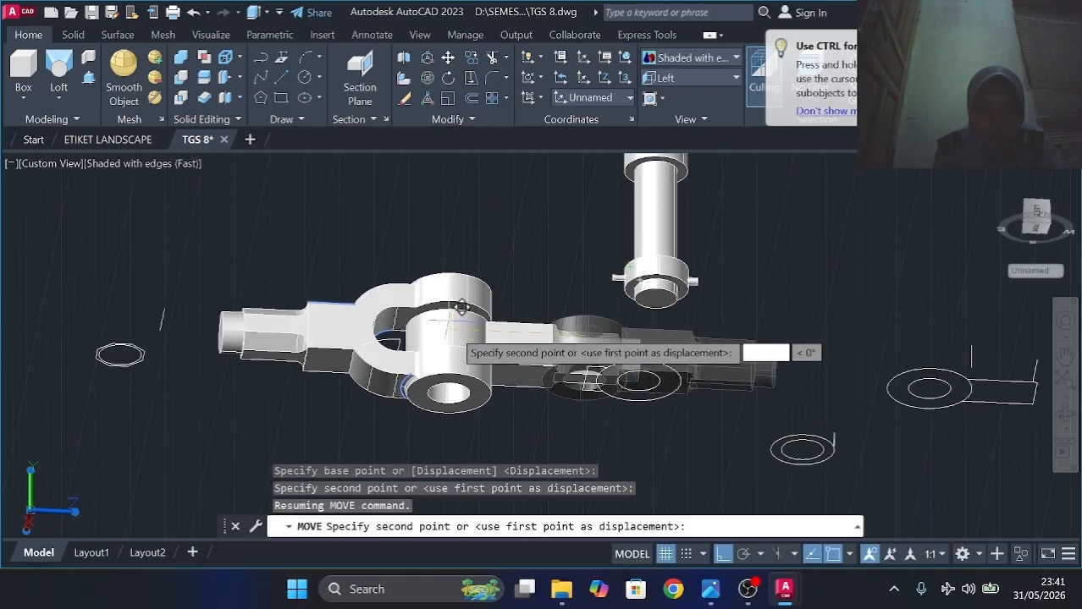
left_click(460, 307)
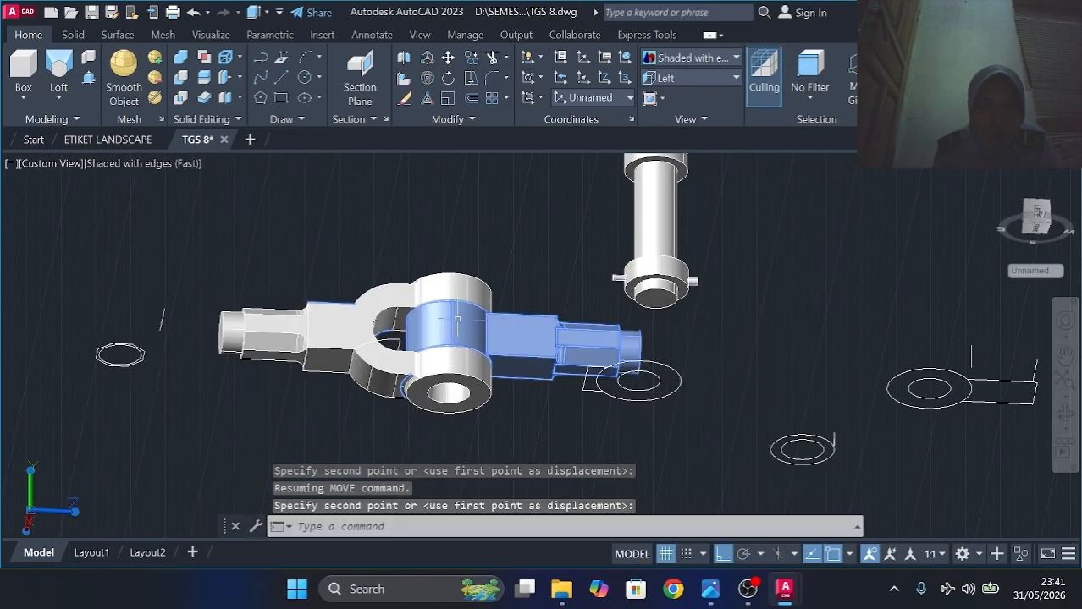
middle_click_drag(459, 307, 405, 445, "shift")
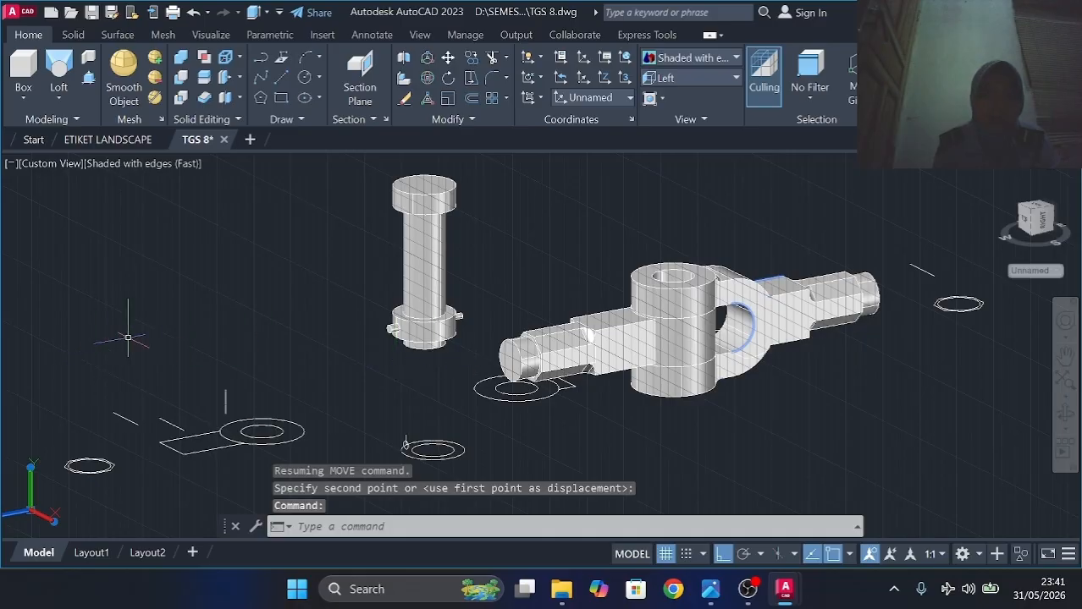
Erase the leftover construction circles and lines around the assembled fork and the headed pin.
scroll(128, 338, "down", 4)
left_click(48, 286)
left_click(218, 386)
key("Delete")
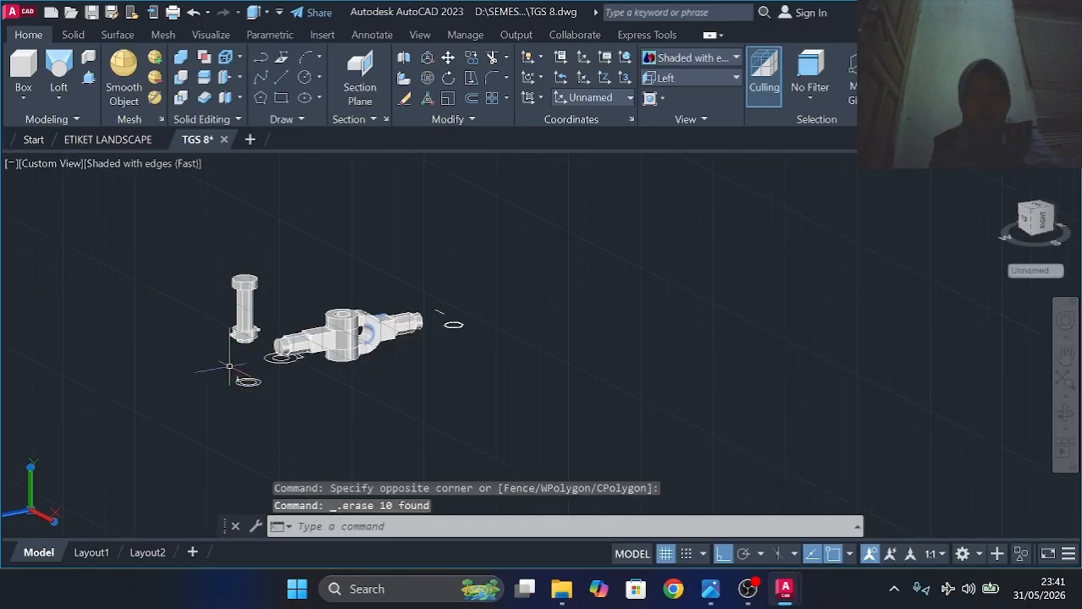
left_click(229, 366)
left_click(287, 398)
key("Delete")
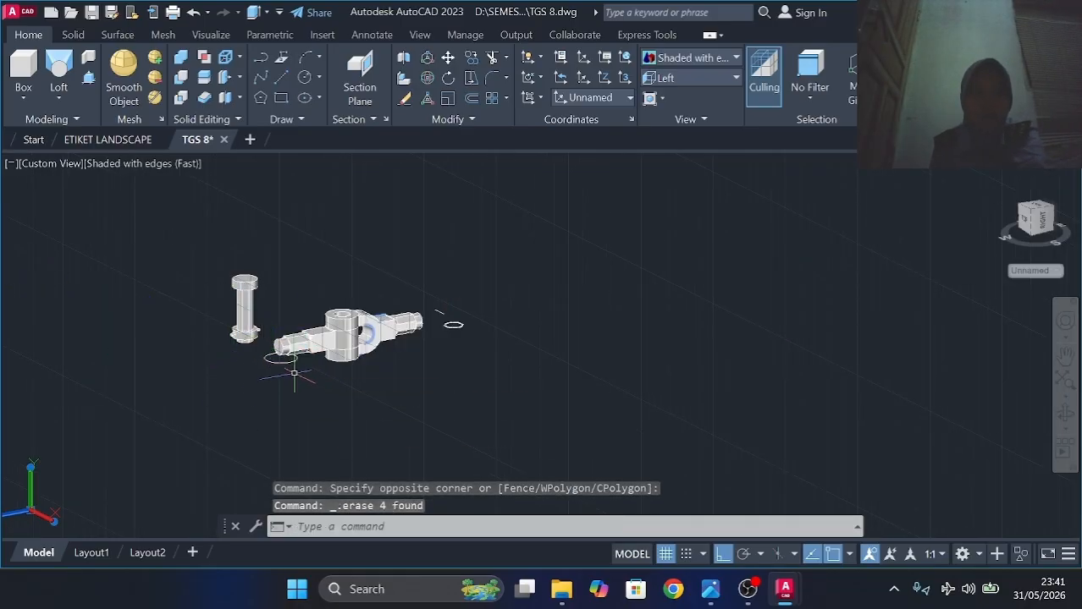
left_click(457, 335)
key("Delete")
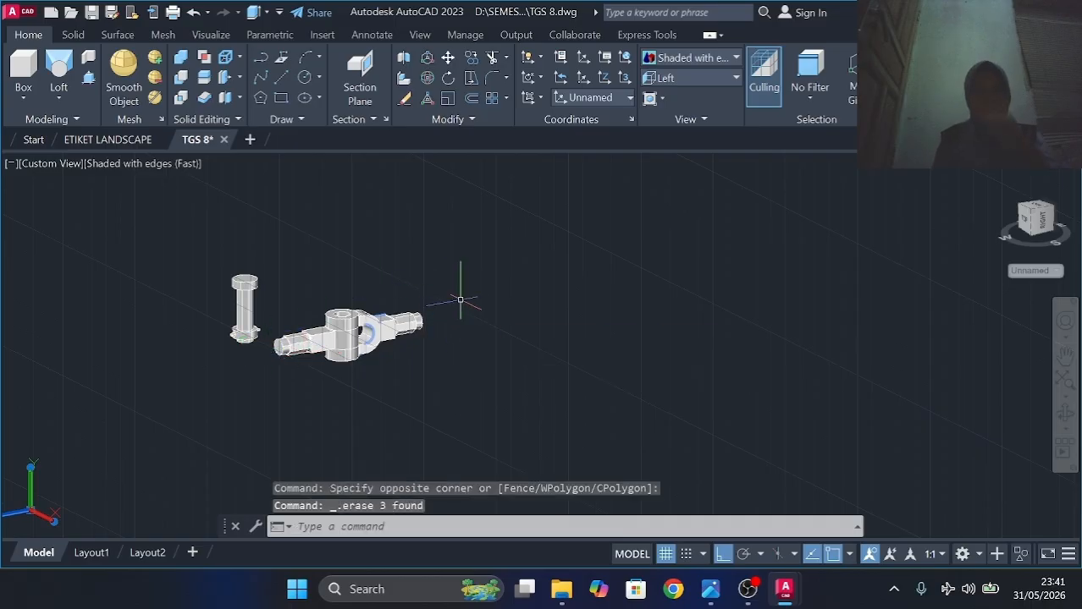
Union the headed pin, its collar and the thin locking pin into one solid.
middle_click_drag(434, 363, 685, 321, "shift")
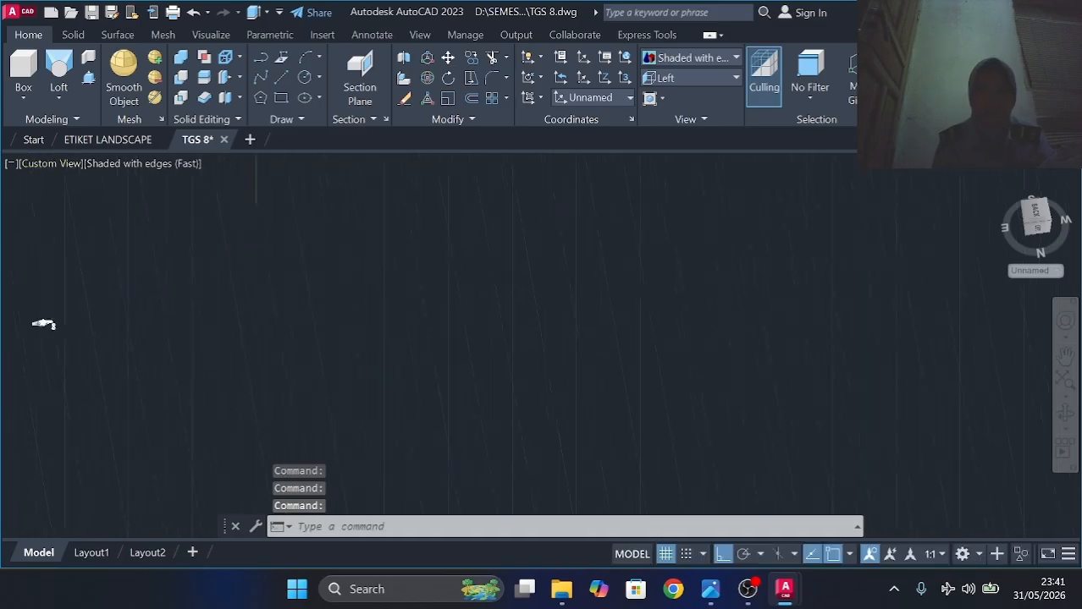
scroll(227, 253, "up", 6)
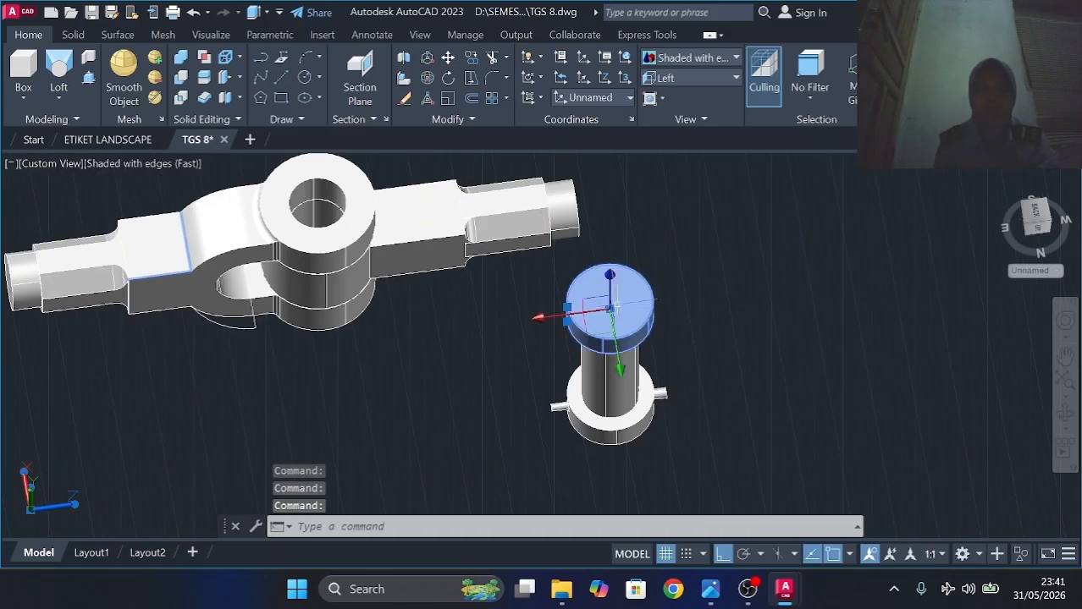
left_click(392, 308)
left_click(522, 323)
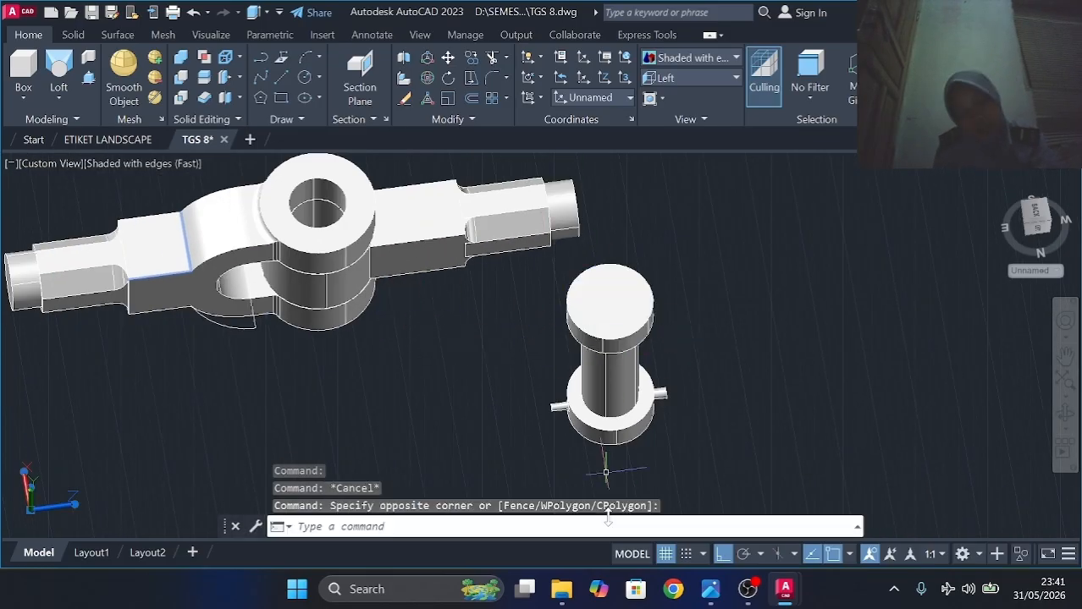
middle_click_drag(534, 416, 508, 373, "shift")
scroll(495, 406, "up", 3)
type("uni")
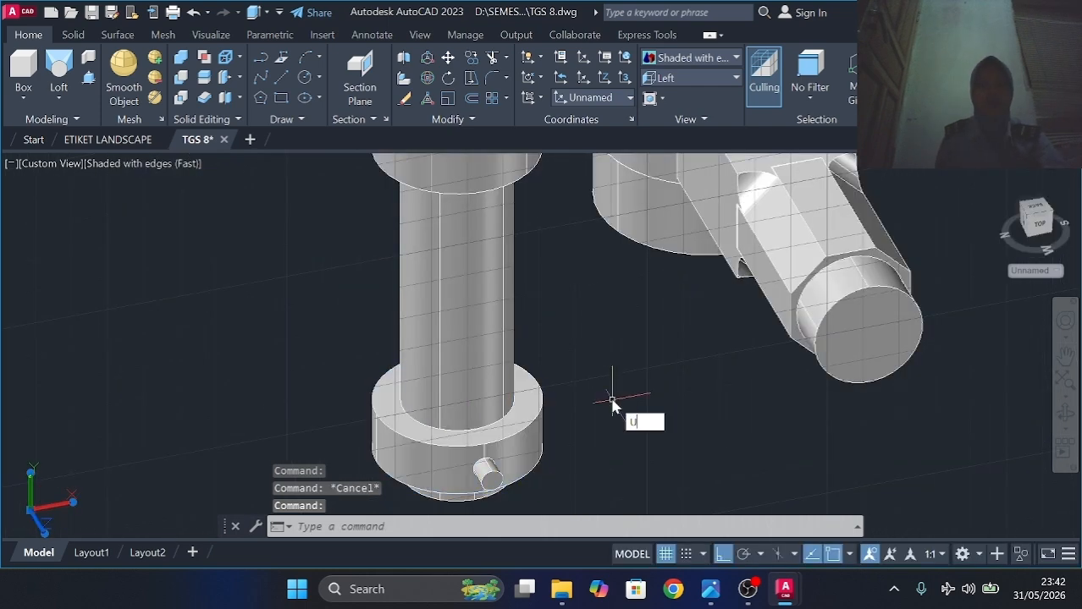
key("Return")
left_click(472, 182)
left_click(525, 438)
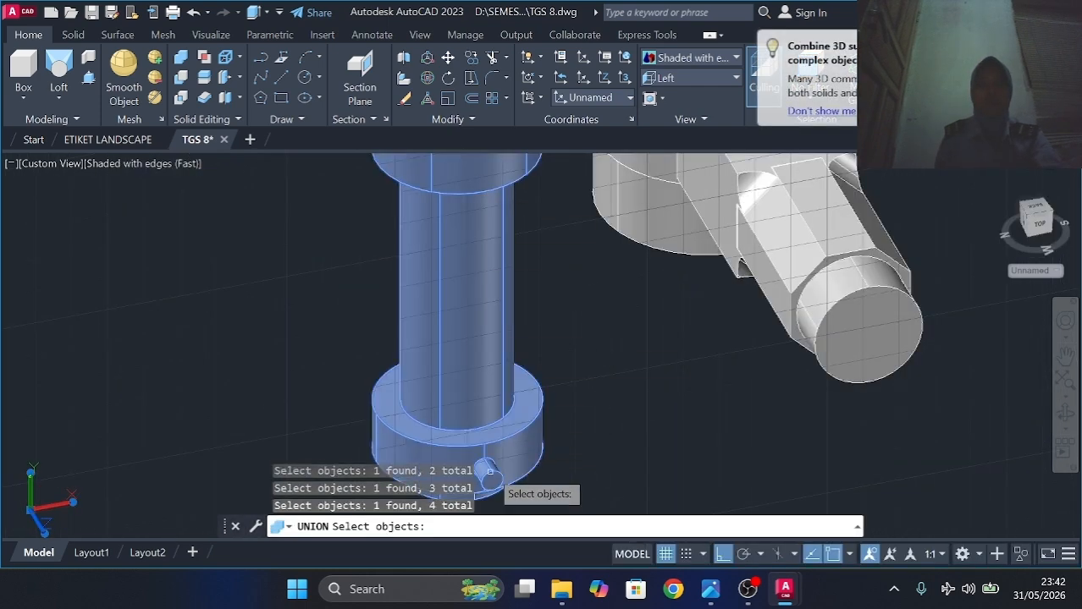
key("Return")
Switch the visual style to 2D Wireframe with the united pin and the fork joint in view.
scroll(572, 466, "down", 2)
left_click(541, 423)
middle_click_drag(507, 269, 525, 177)
left_click(447, 58)
left_click(692, 57)
left_click(678, 85)
middle_click_drag(640, 169, 637, 318)
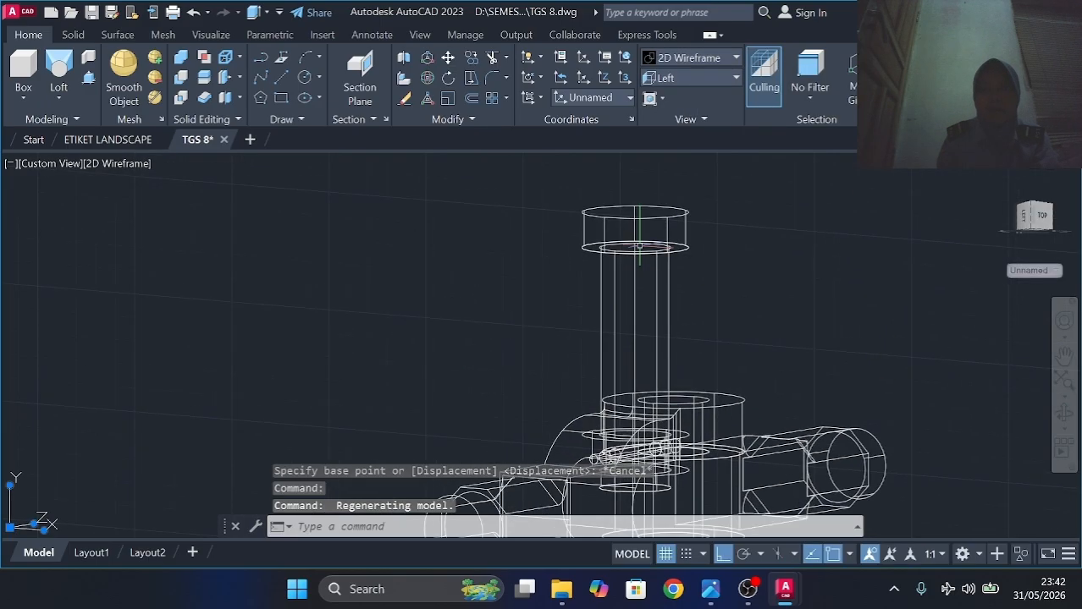
Move the united pin by the centre of its head's underside onto the fork's upper hole so that it passes through the joint.
left_click(641, 245)
left_click(448, 59)
scroll(656, 257, "up", 7)
left_click(570, 217)
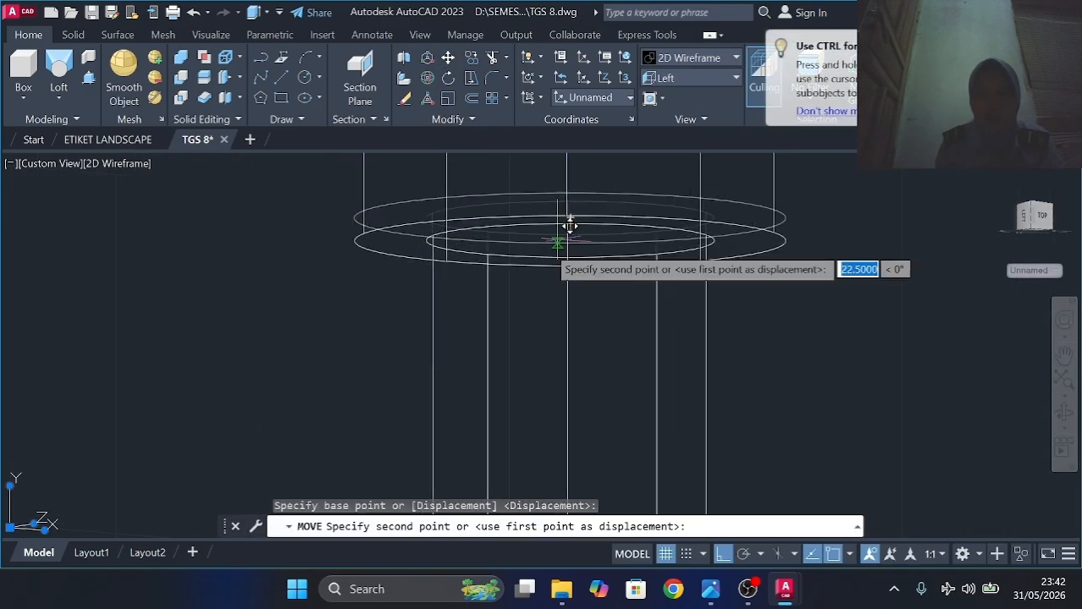
middle_click_drag(555, 239, 723, 282)
scroll(723, 282, "down", 2)
scroll(444, 306, "down", 8)
middle_click_drag(440, 307, 434, 306)
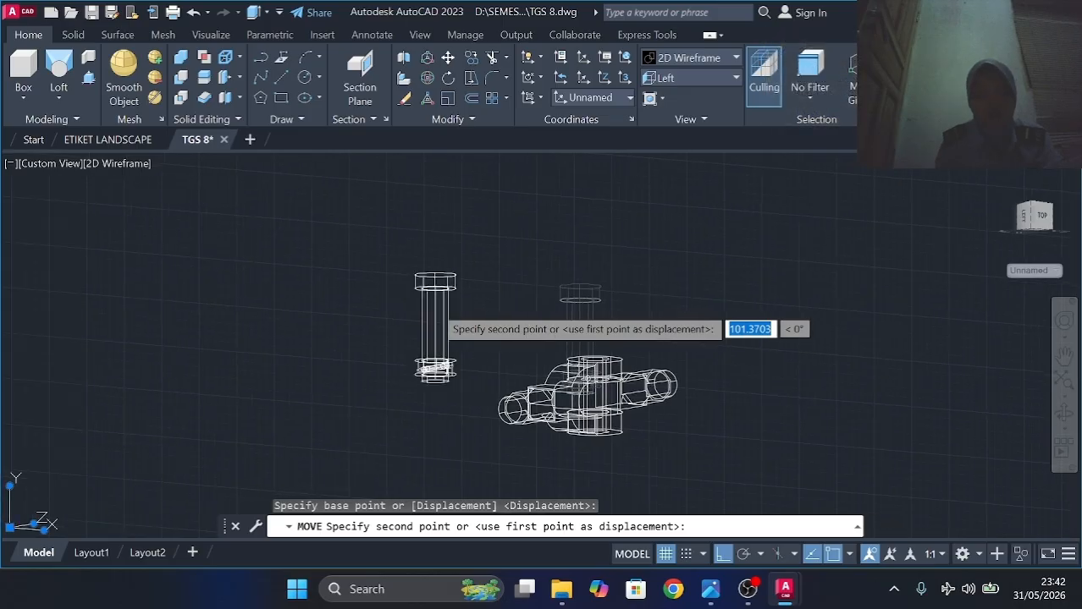
middle_click_drag(584, 364, 565, 389, "shift")
scroll(564, 390, "up", 6)
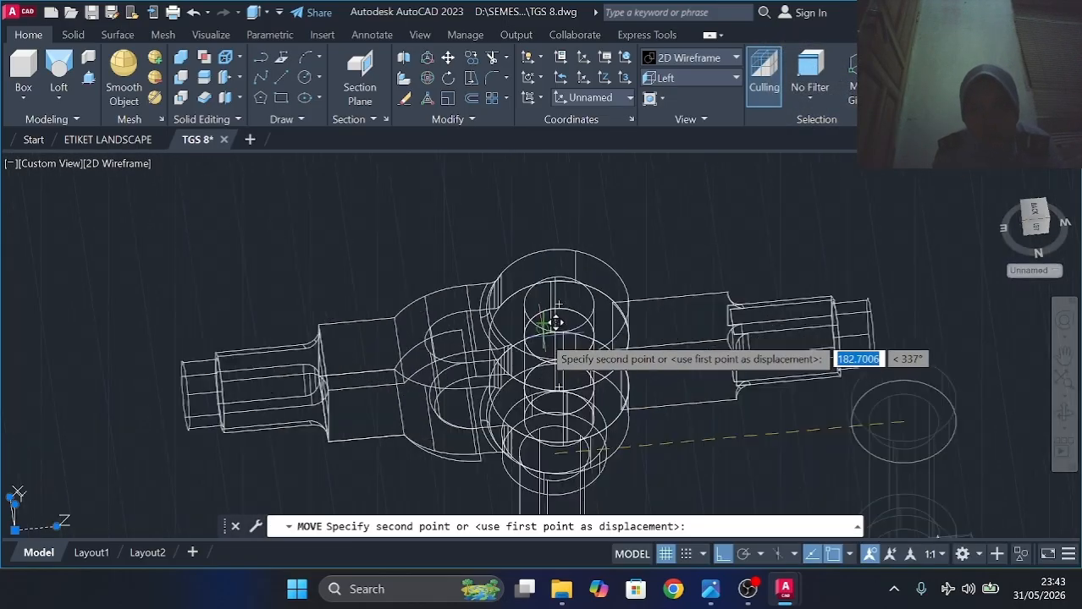
middle_click_drag(579, 271, 365, 254, "shift")
scroll(366, 254, "down", 4)
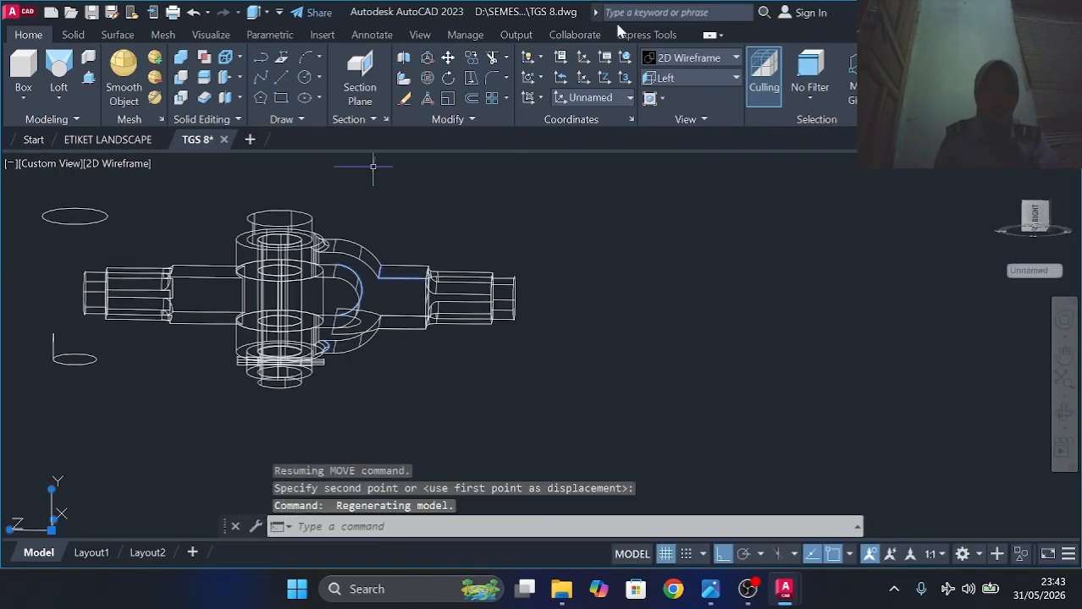
Restore the Shaded with edges visual style and erase the leftover circles and line beside the assembled joint.
left_click(690, 57)
left_click(747, 160)
middle_click_drag(640, 234, 626, 253, "shift")
mouse_move(609, 374)
middle_mouse_down("shift")
mouse_move(285, 334)
mouse_move(309, 450)
mouse_move(330, 423)
middle_mouse_up("shift")
left_click(509, 213)
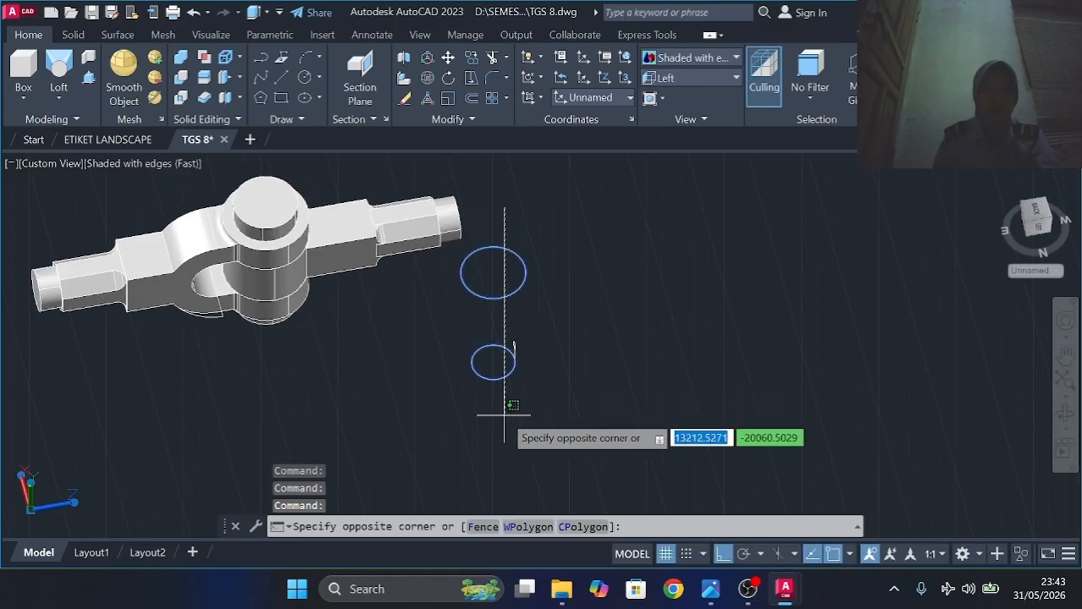
left_click(507, 423)
key("Delete")
left_click(478, 323)
left_click(474, 346)
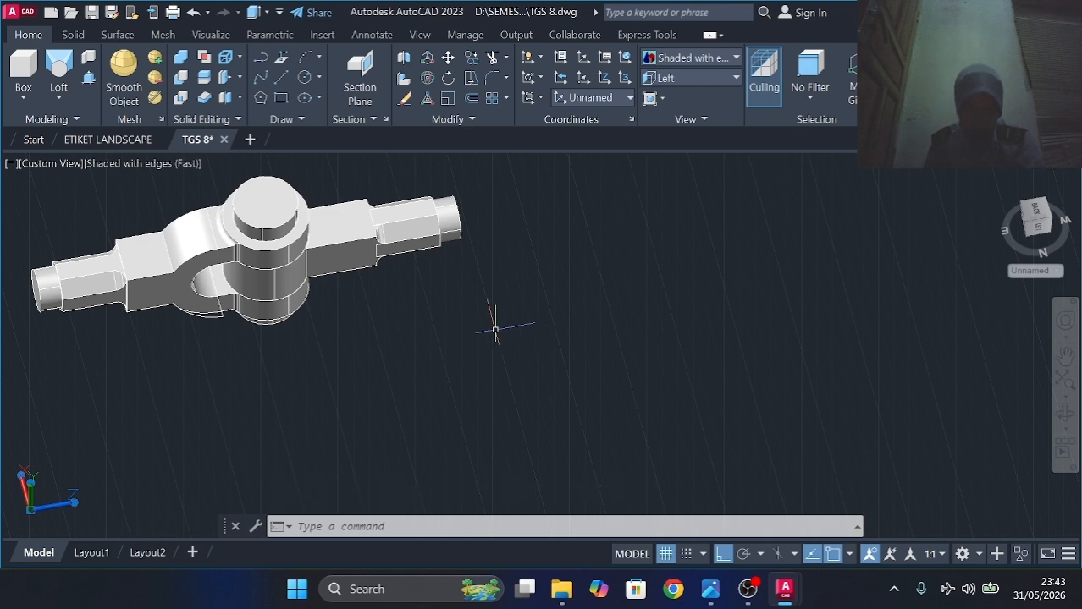
Switch to the Top view and erase the leftover construction arcs and lines beside the fork.
middle_click_drag(426, 328, 350, 322, "shift")
scroll(351, 322, "down", 2)
left_click(1027, 218)
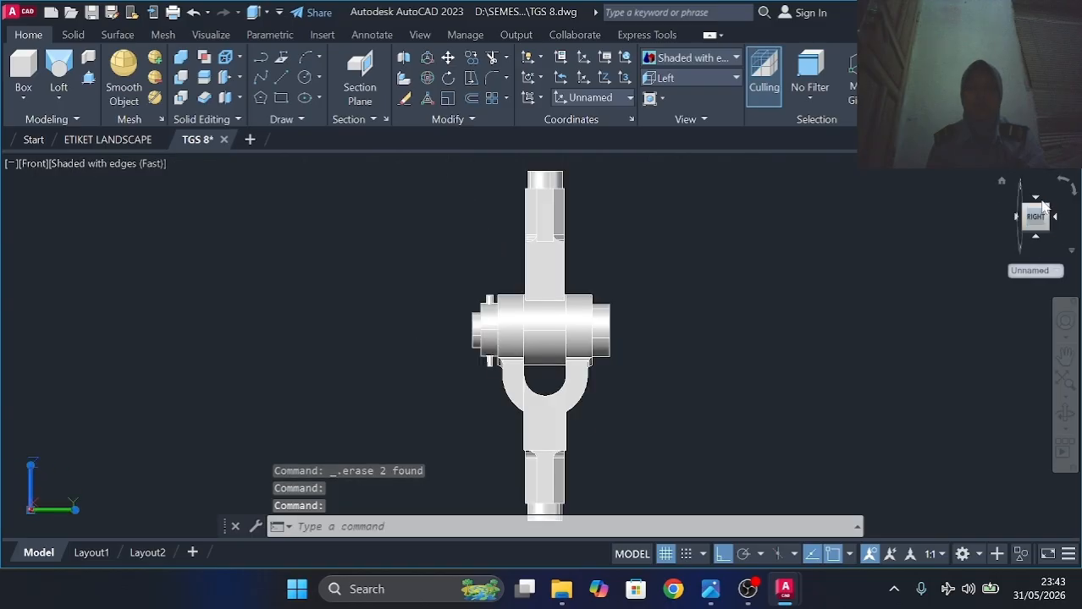
left_click(1062, 178)
left_click(1035, 197)
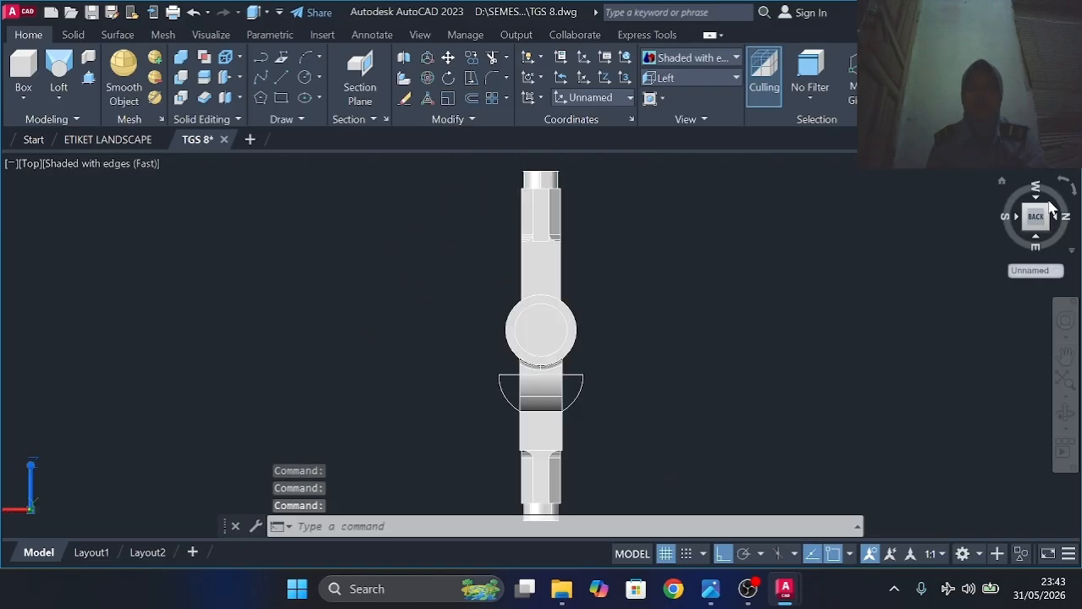
left_click(701, 78)
left_click(682, 95)
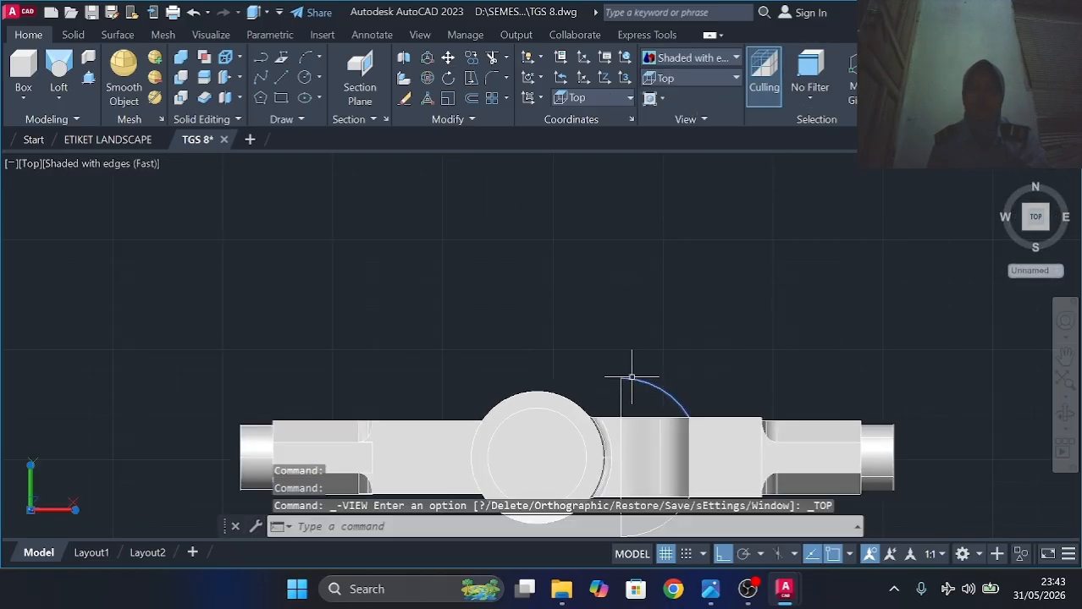
middle_click_drag(620, 375, 618, 164)
scroll(619, 302, "up", 3)
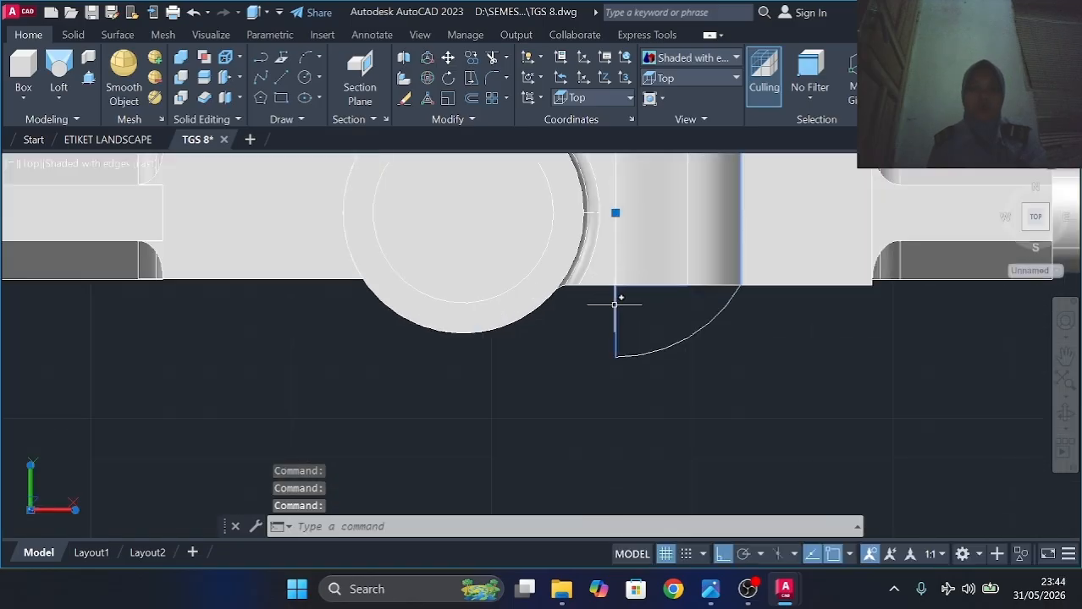
key("Delete")
scroll(717, 314, "down", 4)
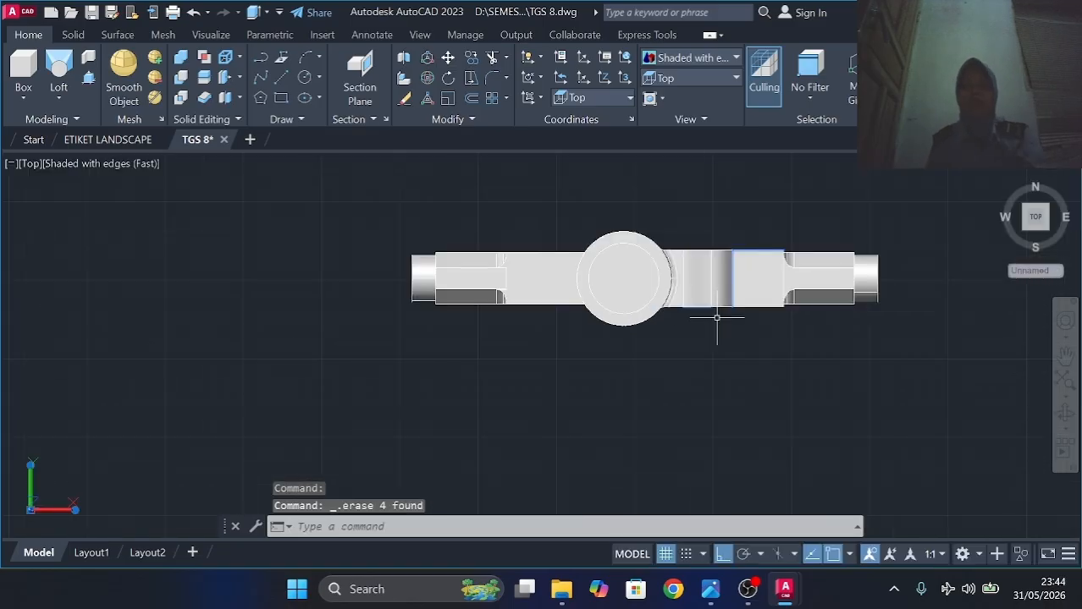
Explode the united pin and move the thin pin's circular end face at the collar.
mouse_move(716, 313)
middle_mouse_down("shift")
mouse_move(696, 303)
mouse_move(806, 186)
mouse_move(756, 156)
mouse_move(427, 186)
mouse_move(8, 162)
mouse_move(62, 214)
mouse_move(439, 259)
mouse_move(529, 392)
mouse_move(896, 358)
mouse_move(1025, 322)
mouse_move(854, 416)
middle_mouse_up("shift")
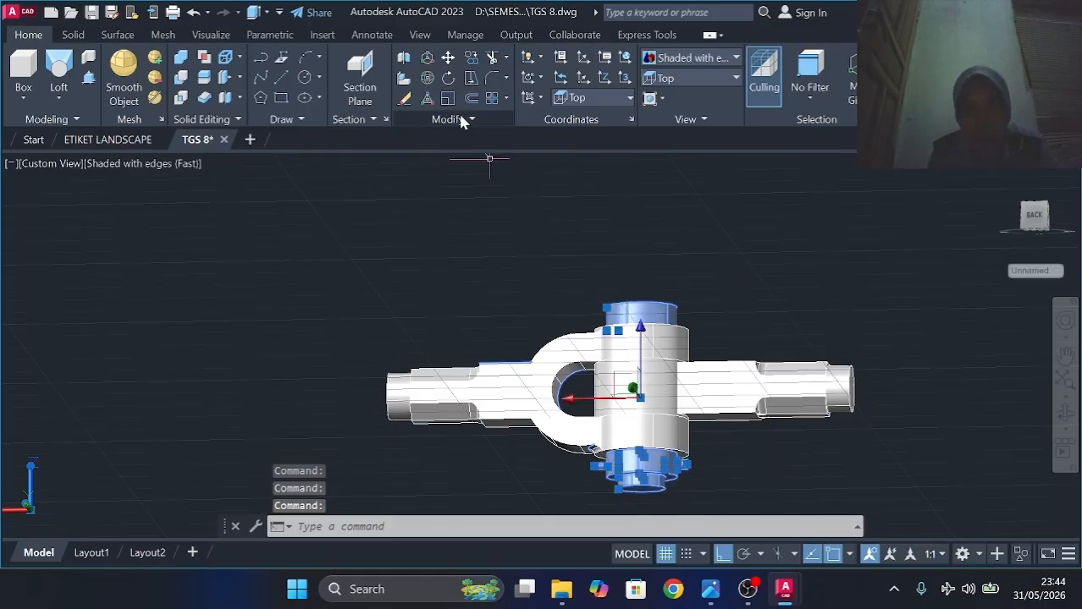
left_click(448, 141)
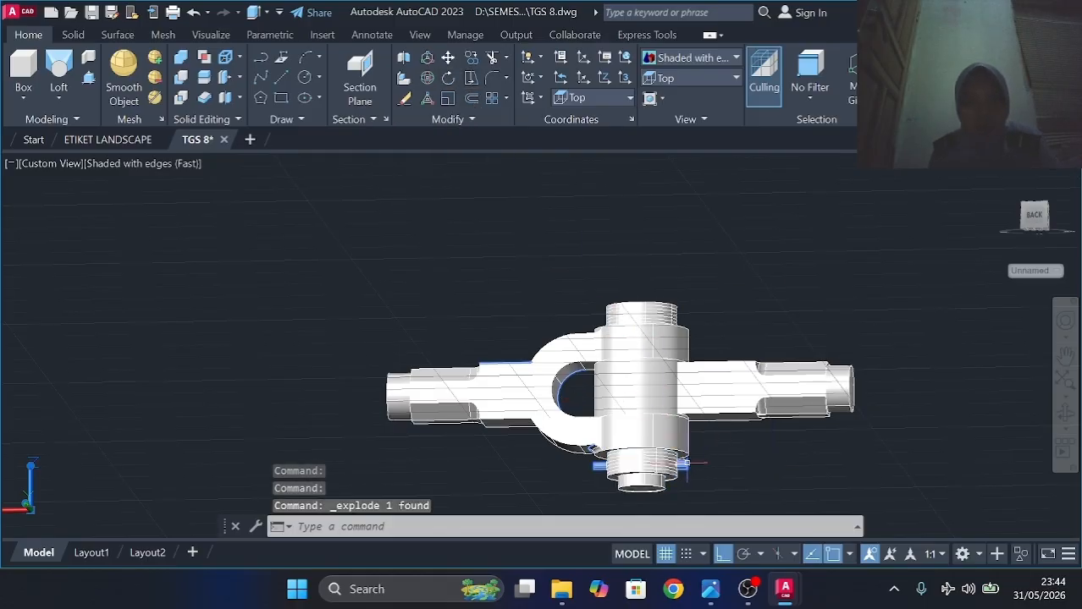
middle_click_drag(700, 391, 632, 457, "shift")
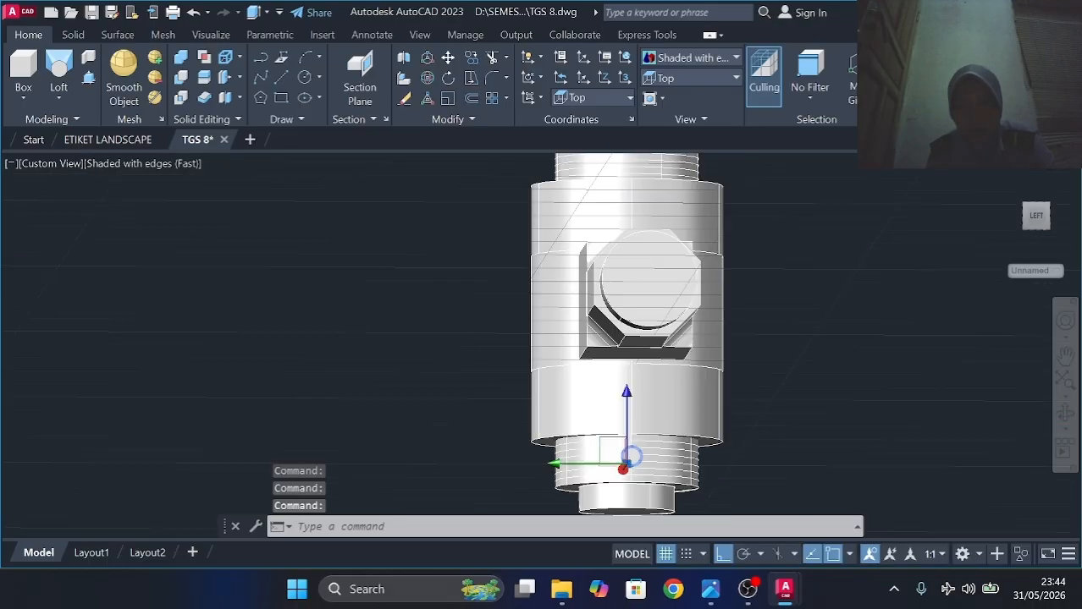
scroll(632, 457, "up", 3)
left_click(449, 57)
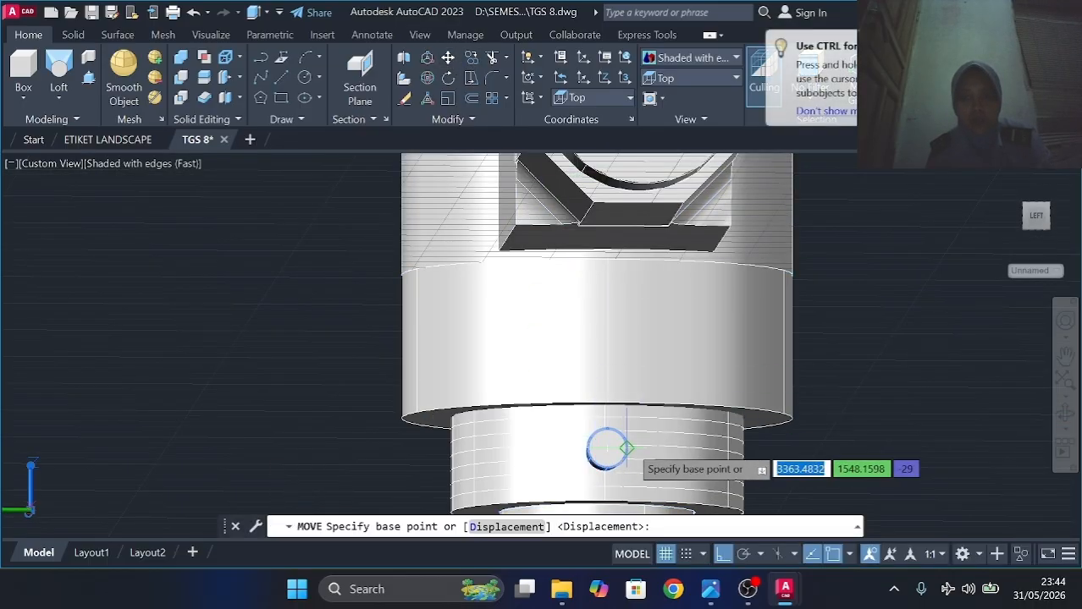
left_click(609, 452)
middle_click_drag(621, 455, 526, 418, "shift")
left_click(485, 431)
left_click(479, 432)
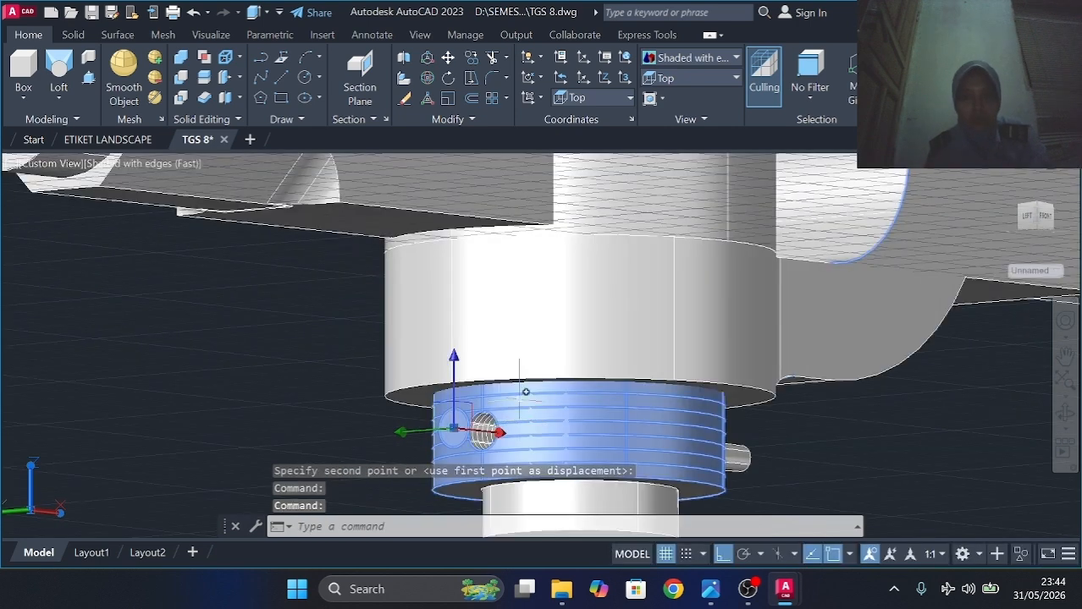
Try to shift the thin pin's detached circular faces over the collar's cross hole.
left_click(448, 57)
left_click(488, 424)
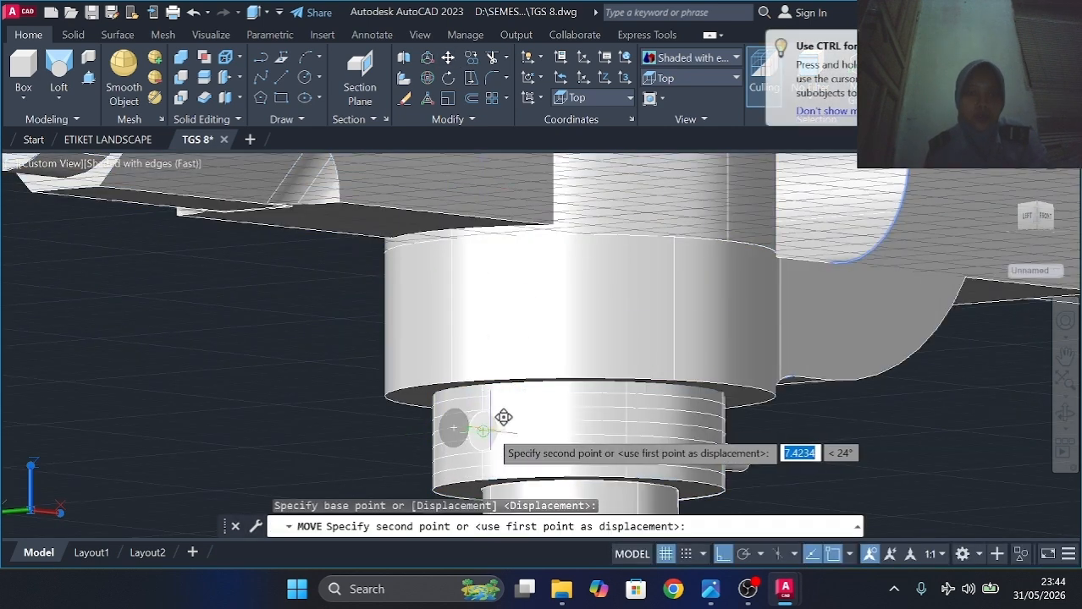
left_click(503, 417)
middle_click_drag(502, 418, 730, 390, "shift")
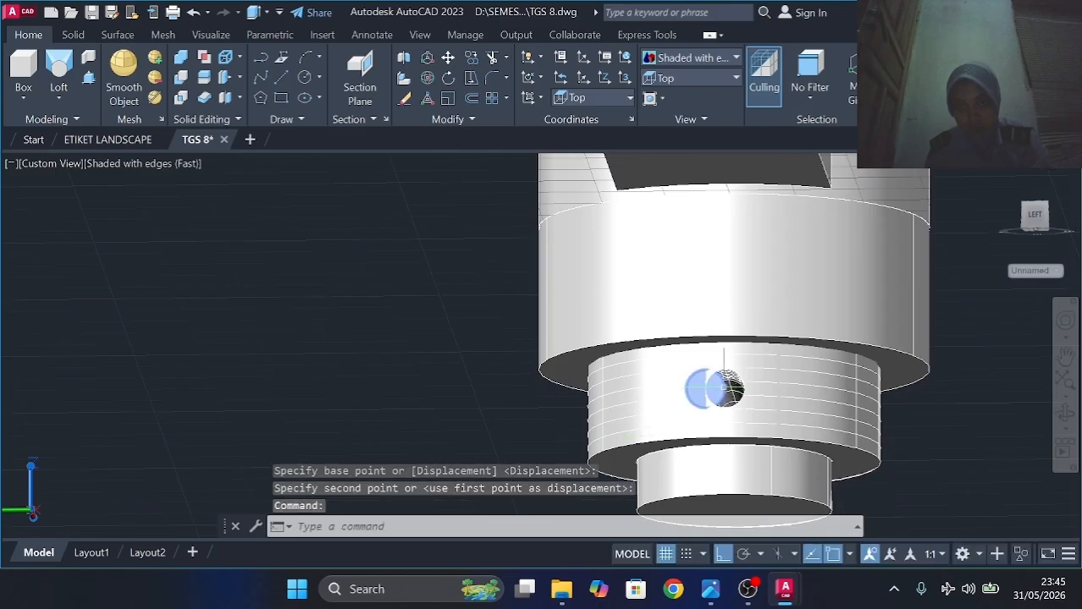
left_click(448, 57)
left_click(724, 387)
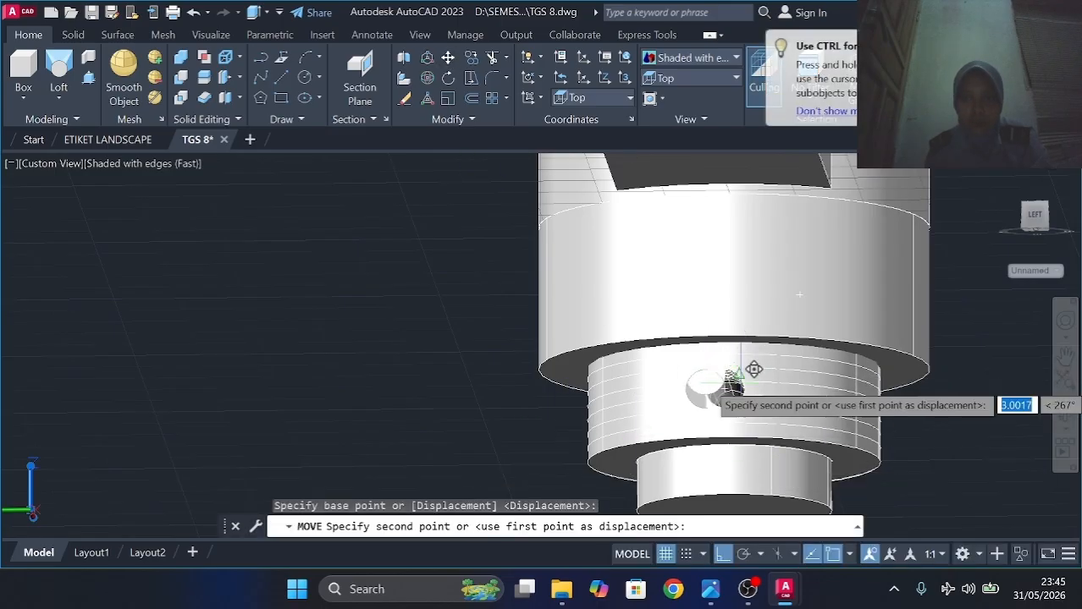
left_click(743, 391)
mouse_move(733, 389)
middle_mouse_down("shift")
mouse_move(652, 395)
mouse_move(713, 393)
middle_mouse_up("shift")
scroll(745, 390, "down", 1)
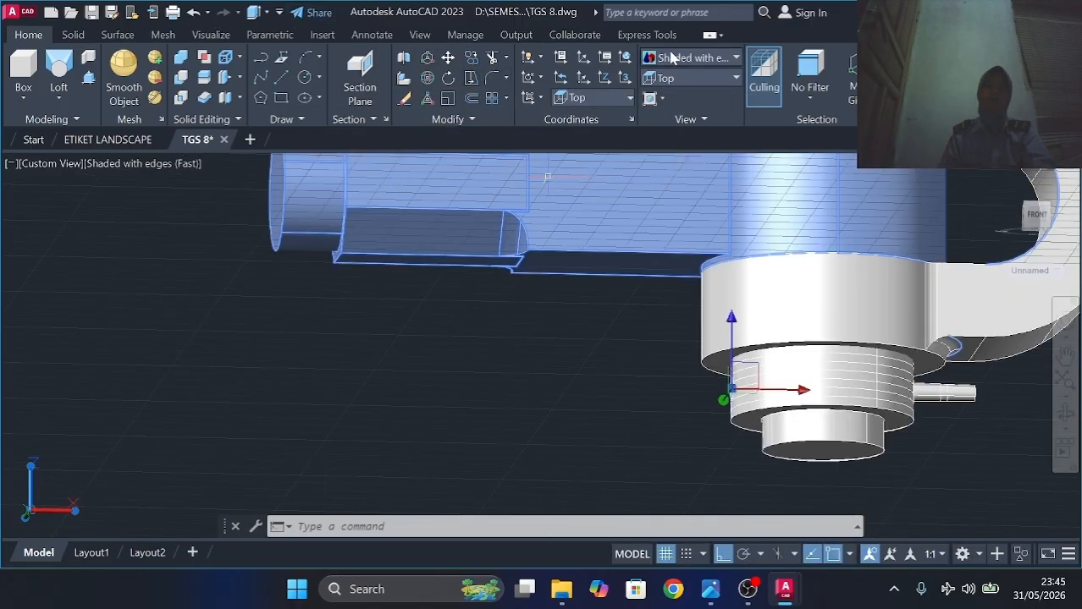
key("Escape")
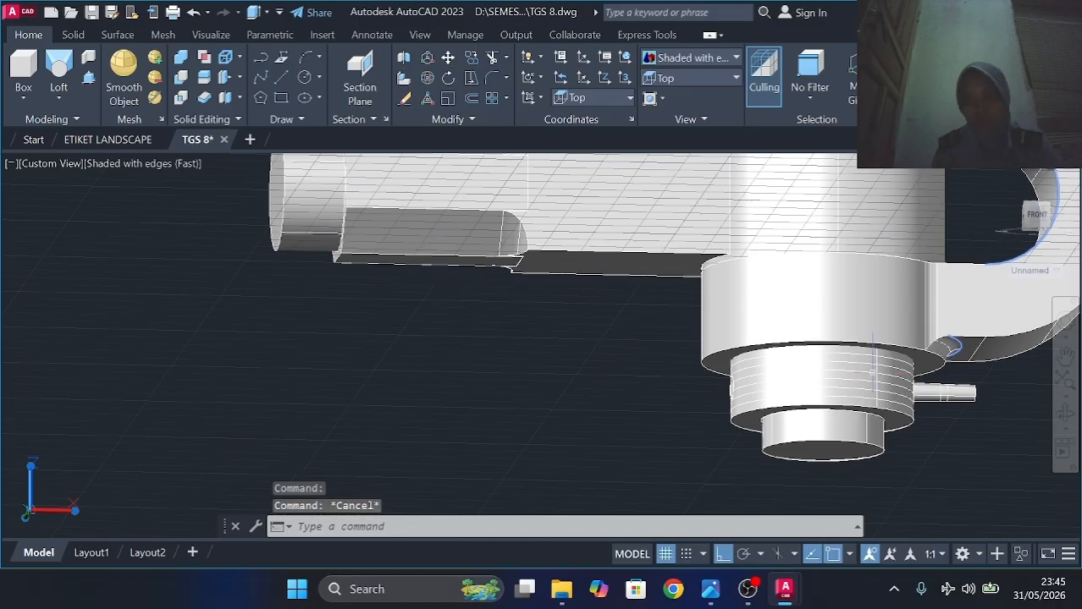
middle_click_drag(526, 306, 677, 469, "shift")
scroll(677, 469, "down", 4)
middle_click_drag(677, 469, 808, 347, "shift")
key("space")
key("space")
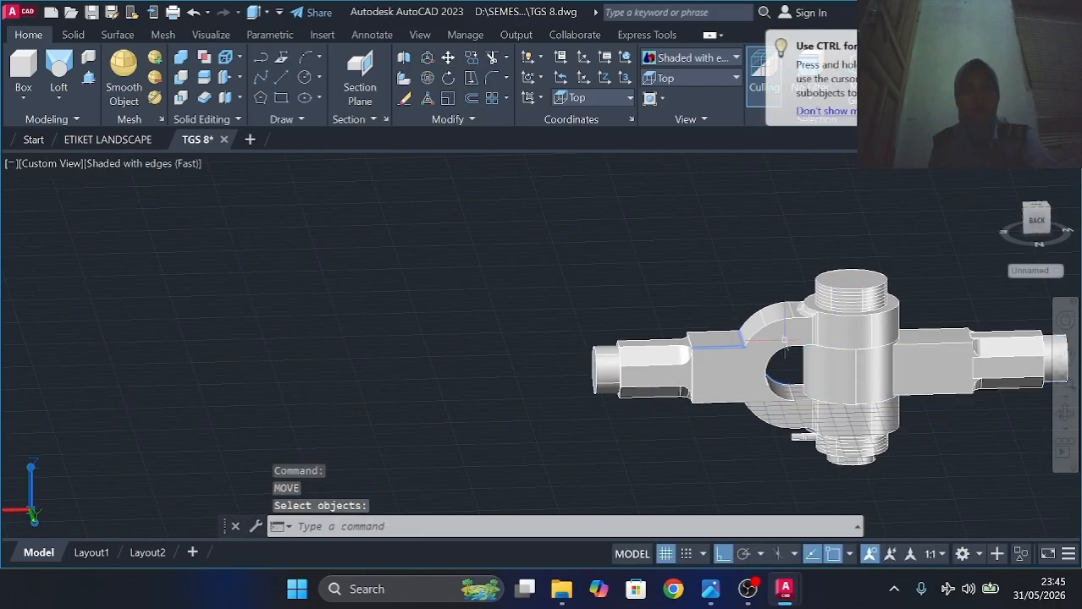
Unite the fork, rod end, pin, collar and locking pin of the assembled joint with Union.
type("UNI")
key("Return")
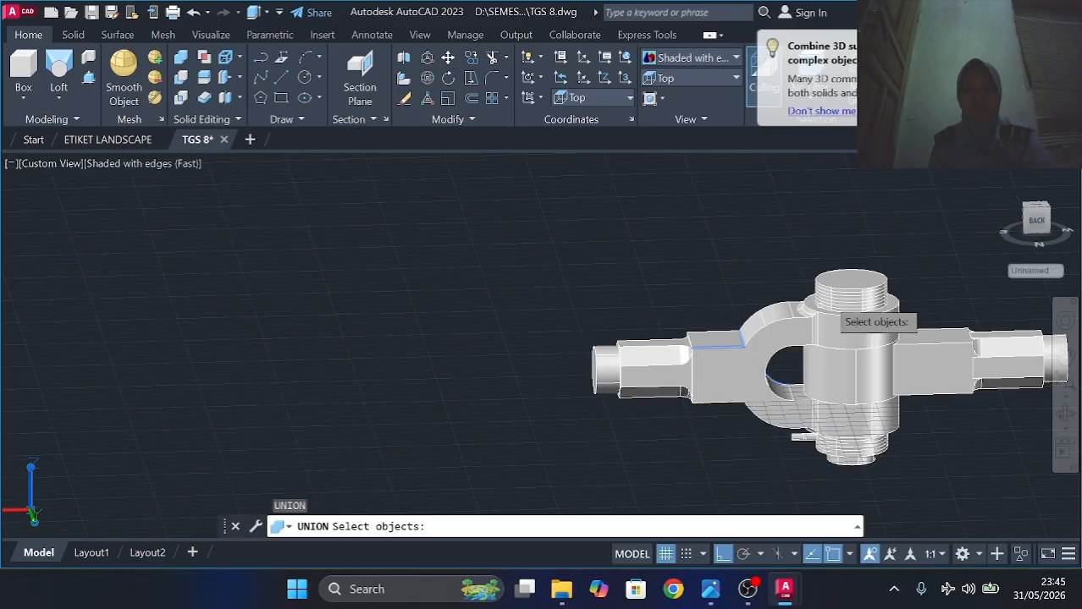
left_click(855, 464)
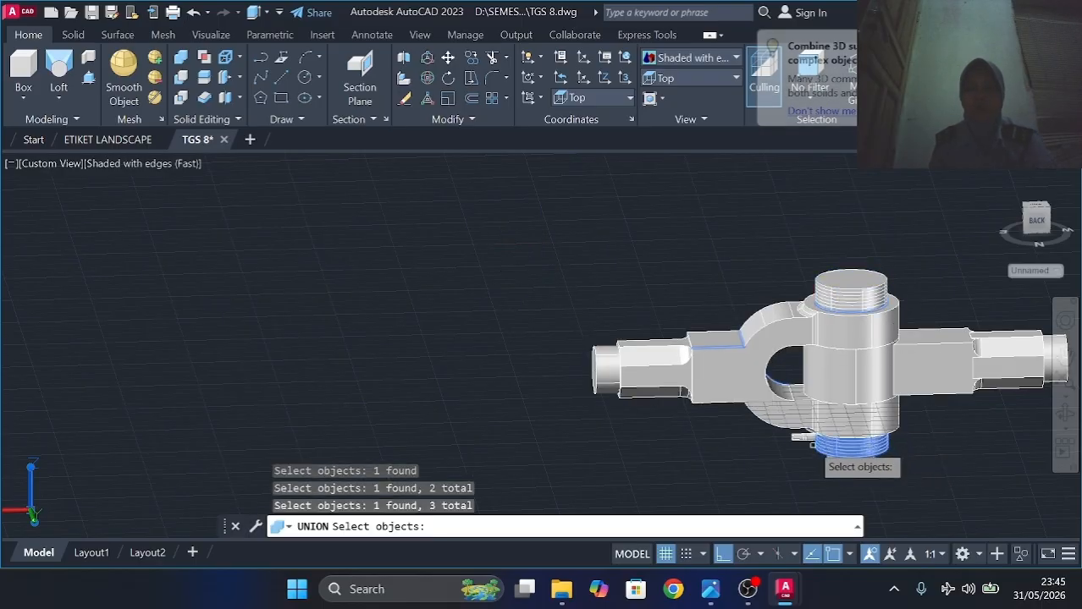
left_click(834, 457)
left_click(800, 409)
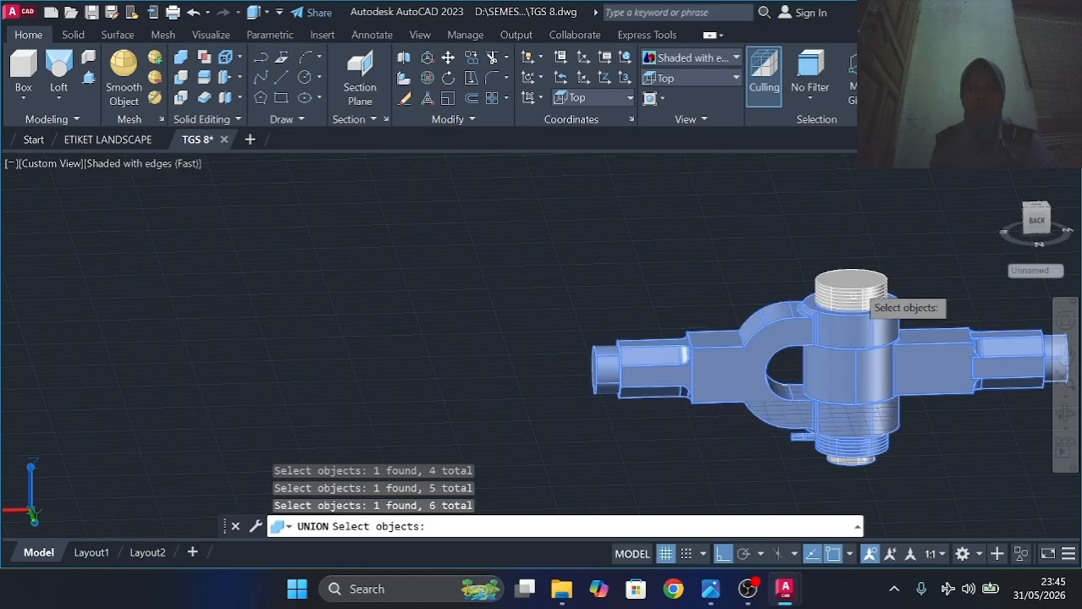
key("Return")
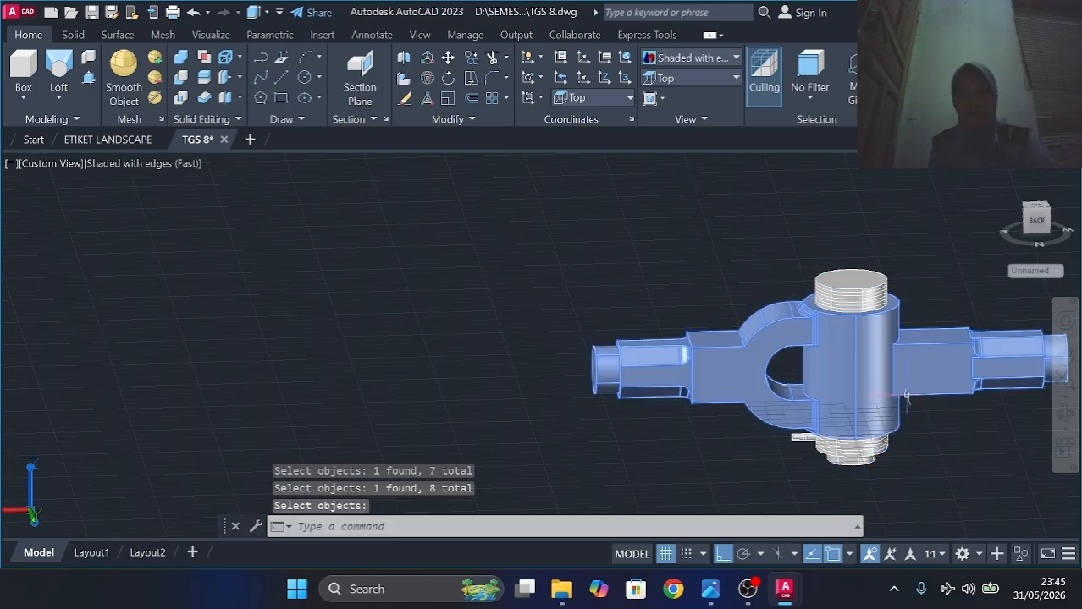
middle_click_drag(851, 299, 271, 398, "shift")
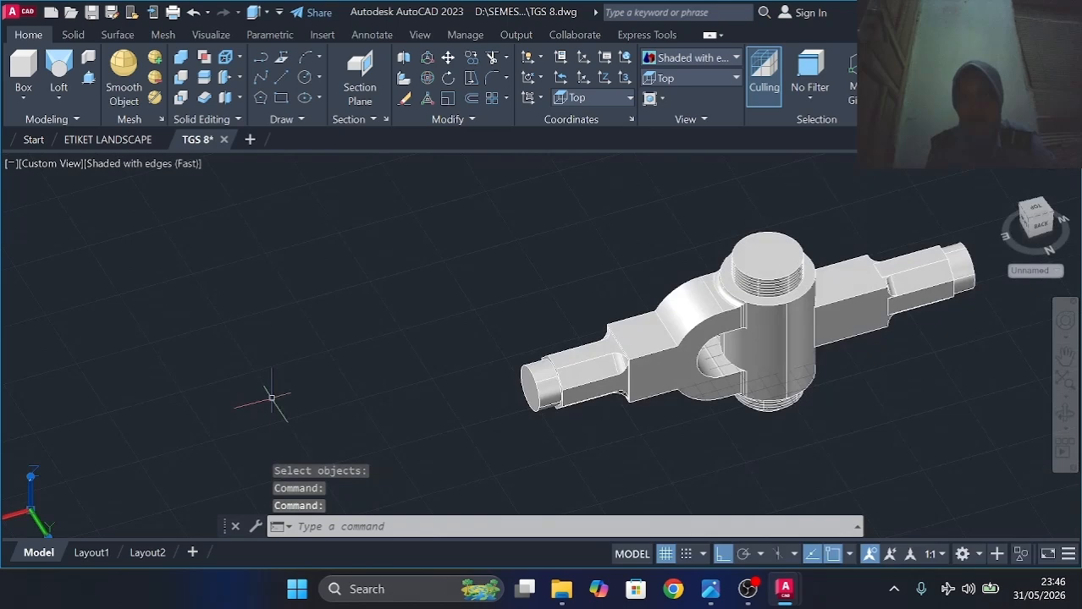
Open Layout1 and erase its default viewport from the sheet.
right_click(91, 552)
left_click(91, 552)
left_click(340, 166)
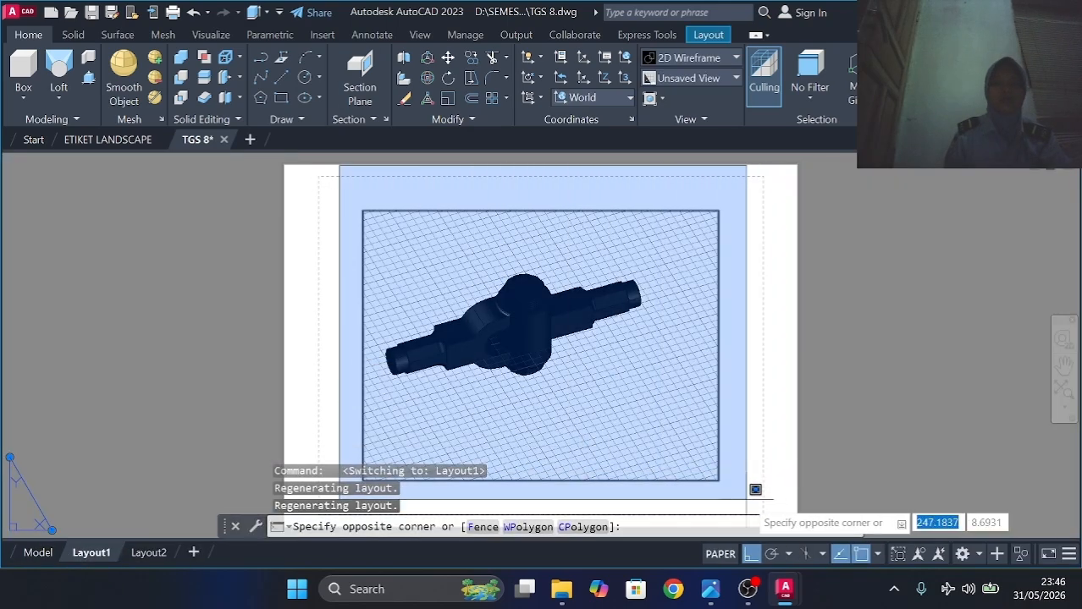
left_click(749, 484)
key("Delete")
Modify Layout1's page setup to use the ISO A3 (420.00 x 297.00 MM) paper size.
right_click(85, 557)
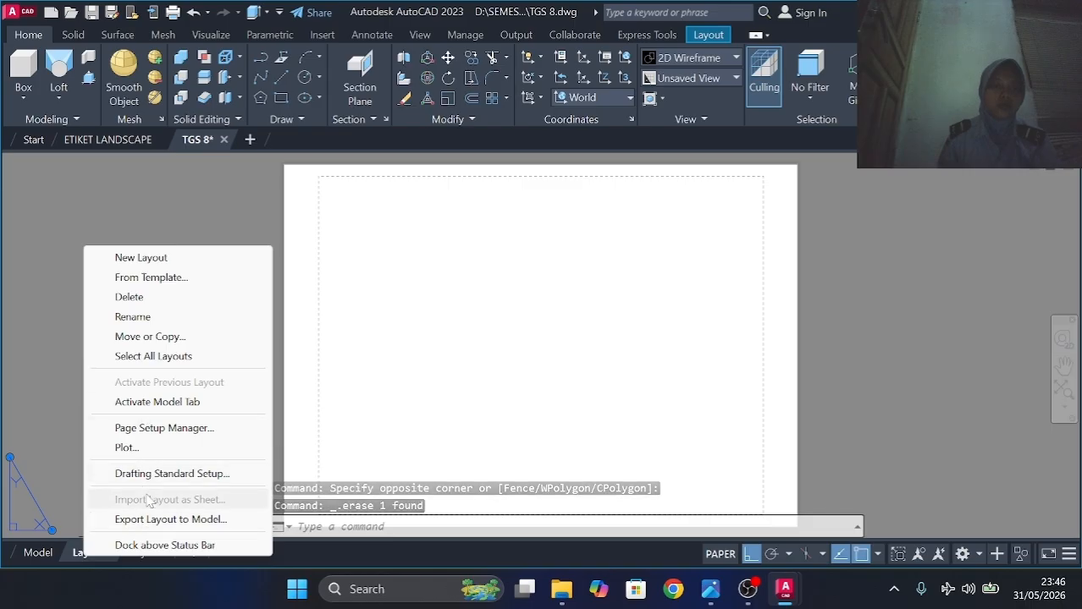
left_click(165, 428)
left_click(676, 262)
left_click(532, 312)
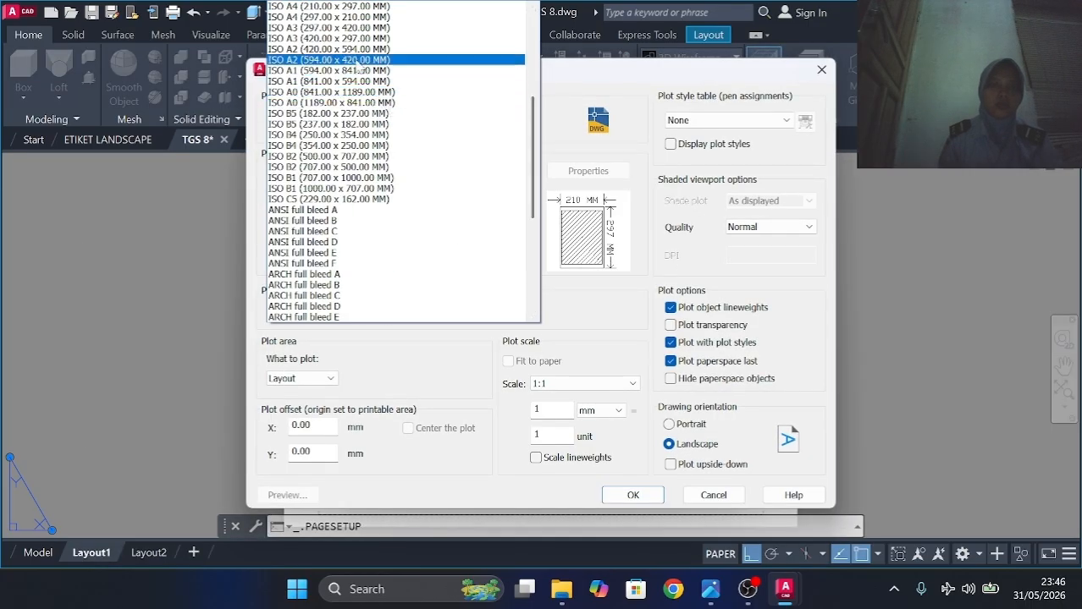
left_click(329, 39)
left_click(642, 496)
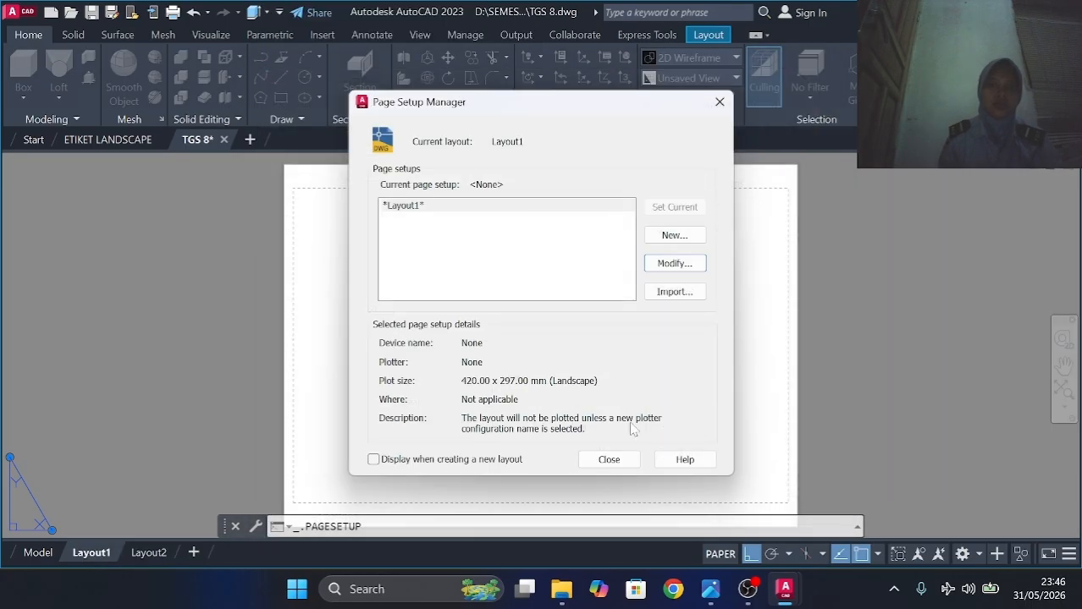
left_click(608, 456)
Copy the border and title block from the ETIKET LANDSCAPE drawing and paste them onto TGS 8's Layout1, aligned with the sheet corner.
key("ctrl+Tab")
middle_click_drag(333, 299, 482, 270)
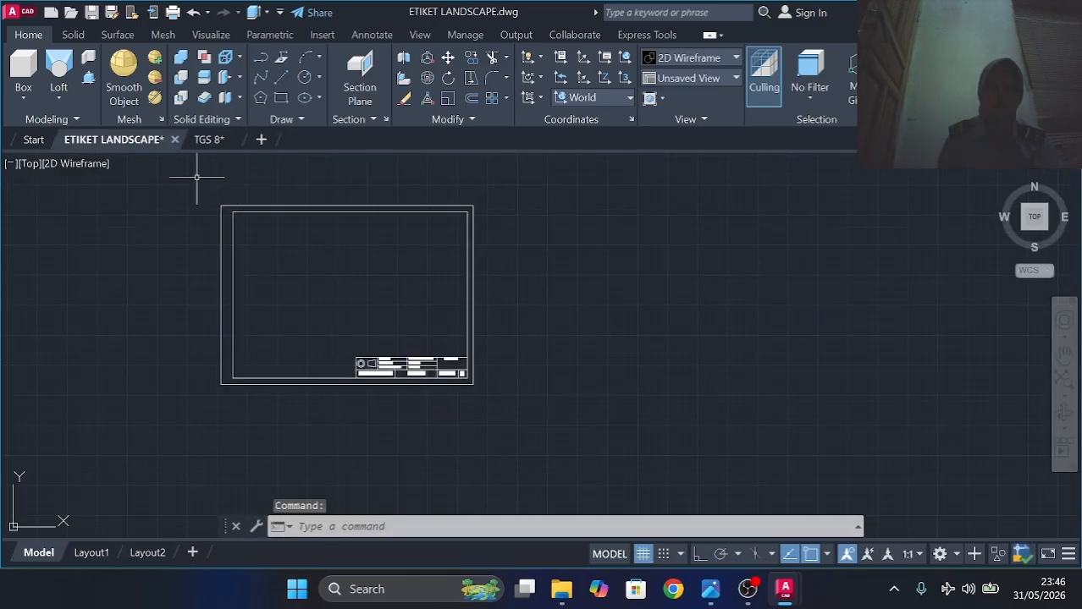
left_click(197, 179)
left_click(548, 413)
key("ctrl+Tab")
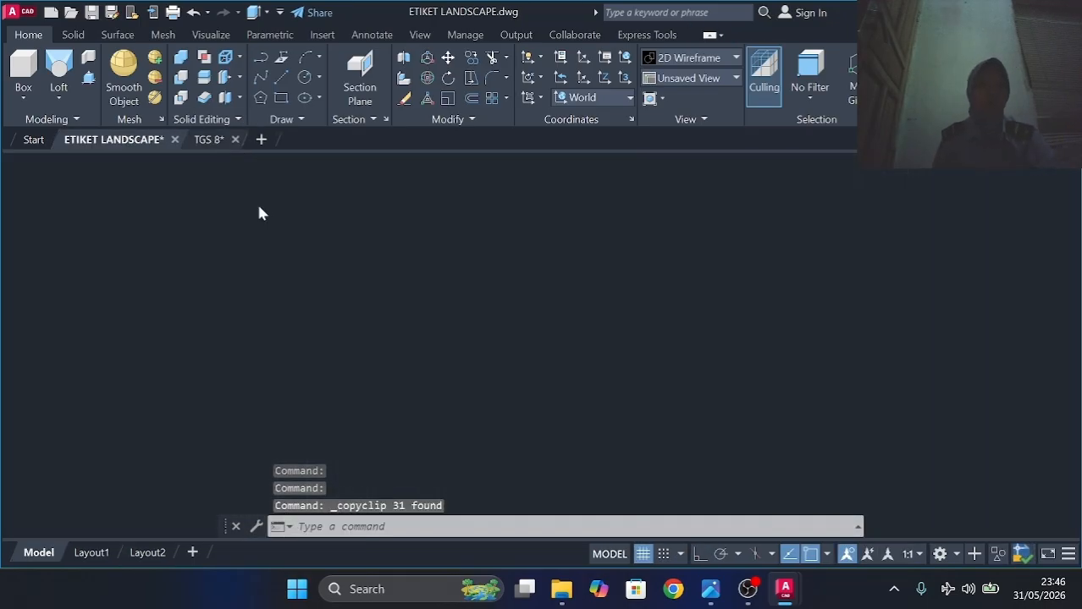
key("ctrl+v")
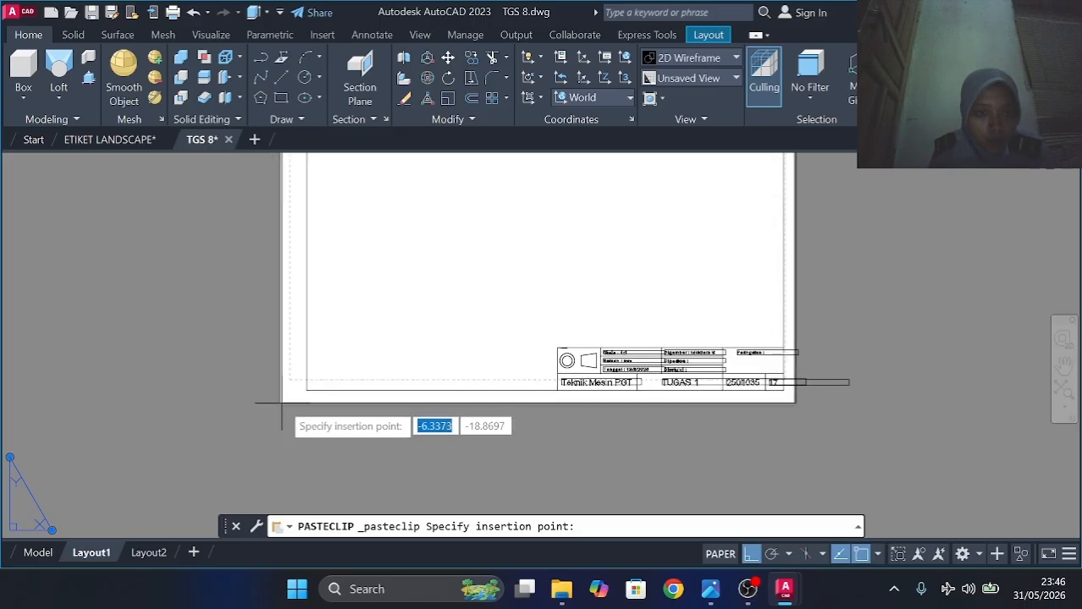
scroll(282, 406, "up", 2)
left_click(275, 404)
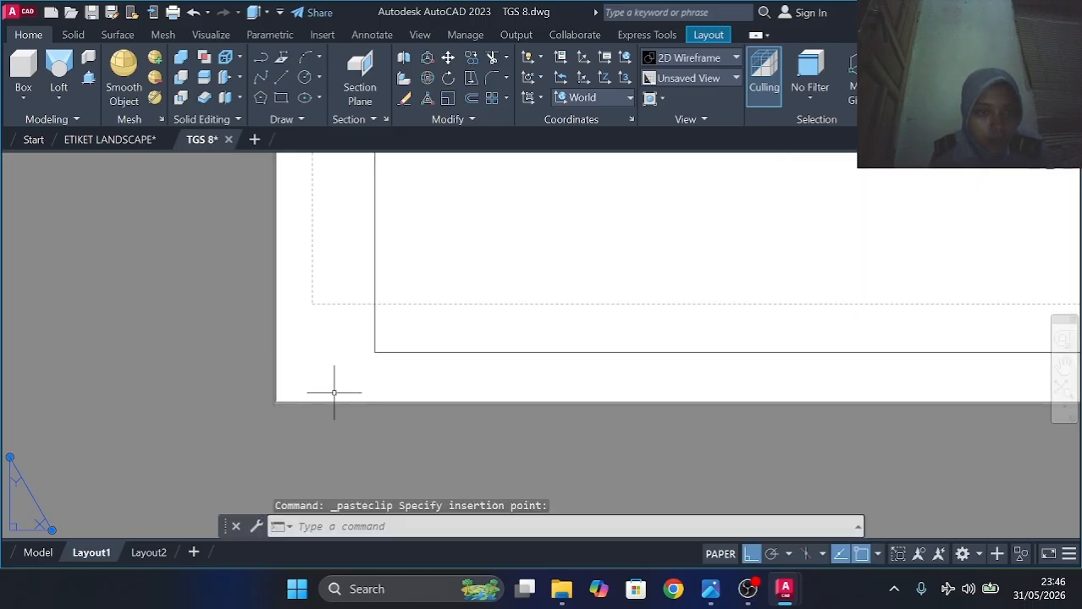
Change the drawing title in the title block to TUGAS 8.
scroll(398, 387, "down", 2)
middle_click_drag(765, 374, 374, 470)
scroll(355, 459, "up", 3)
scroll(639, 372, "down", 1)
middle_click_drag(639, 372, 207, 374)
left_click(733, 436)
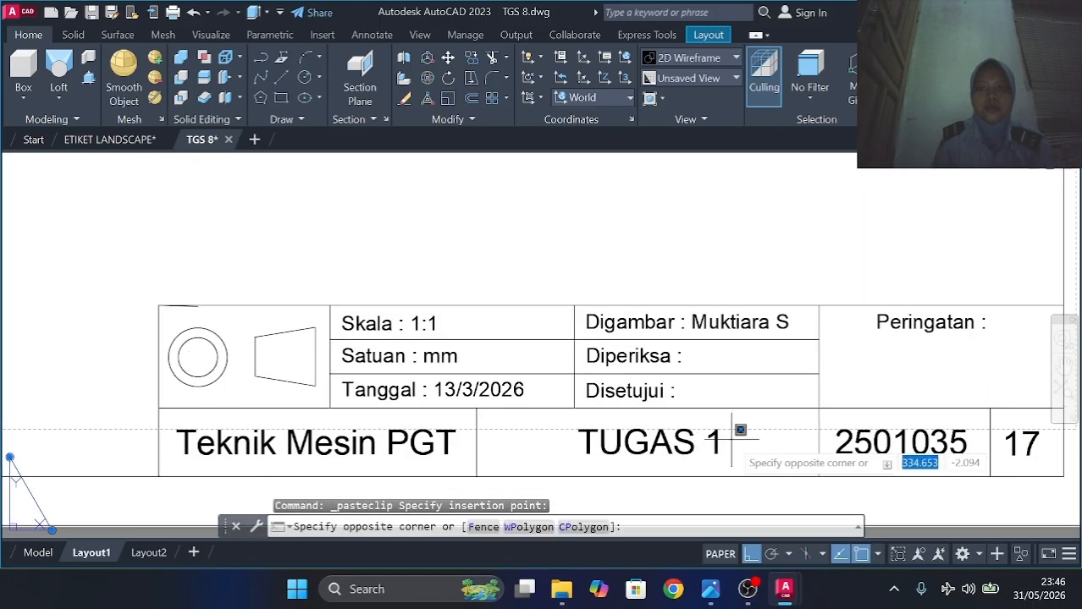
left_click(732, 436)
left_click(720, 439)
left_click(720, 439)
double_click(715, 442)
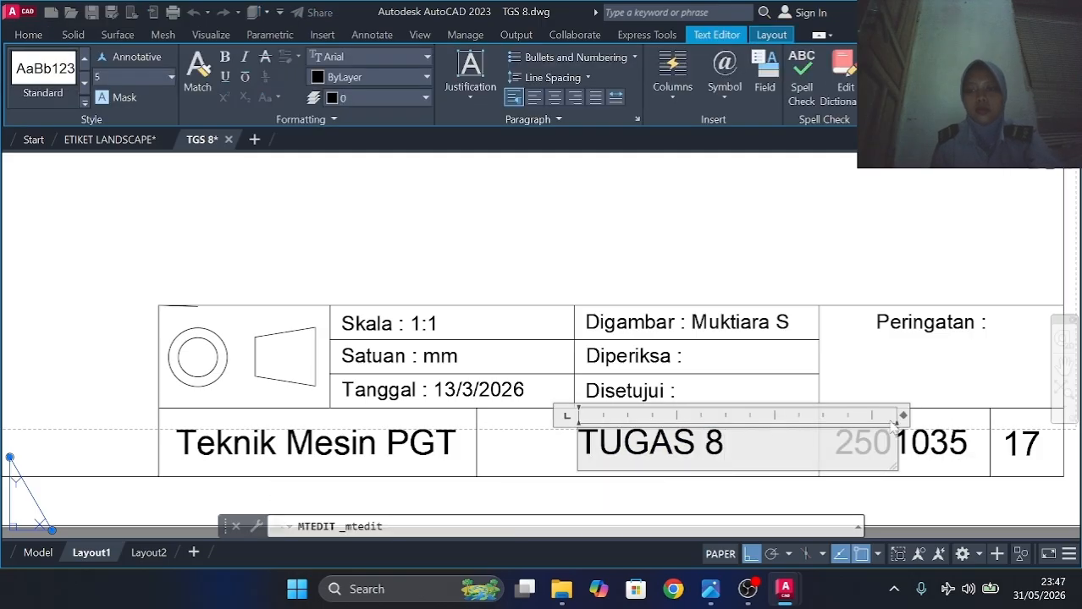
Set the Tanggal entry in the title block to 31/5/2026.
left_click(460, 392)
double_click(459, 392)
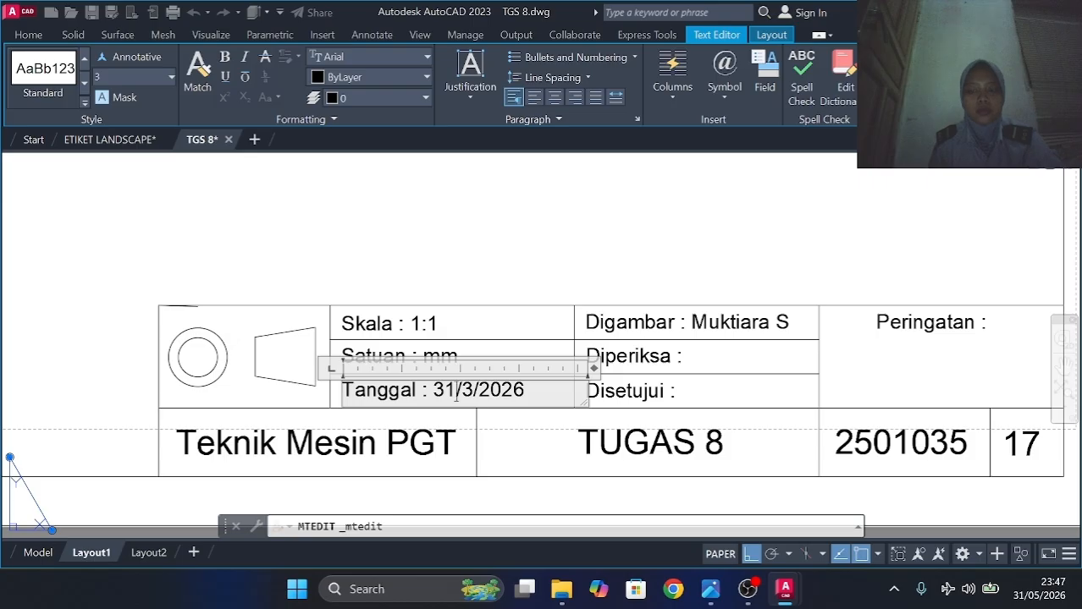
left_click(567, 243)
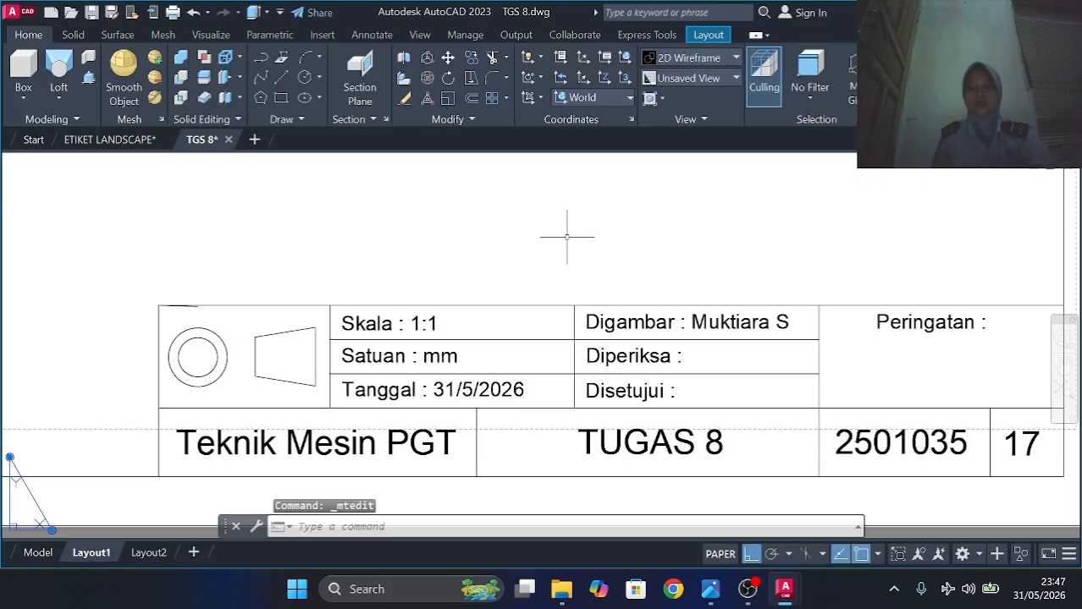
Place a 1:2 base view of the joint with projected views above and beside it, plus an isometric view above the title block.
scroll(566, 238, "down", 4)
middle_click_drag(566, 238, 735, 440)
scroll(735, 391, "down", 4)
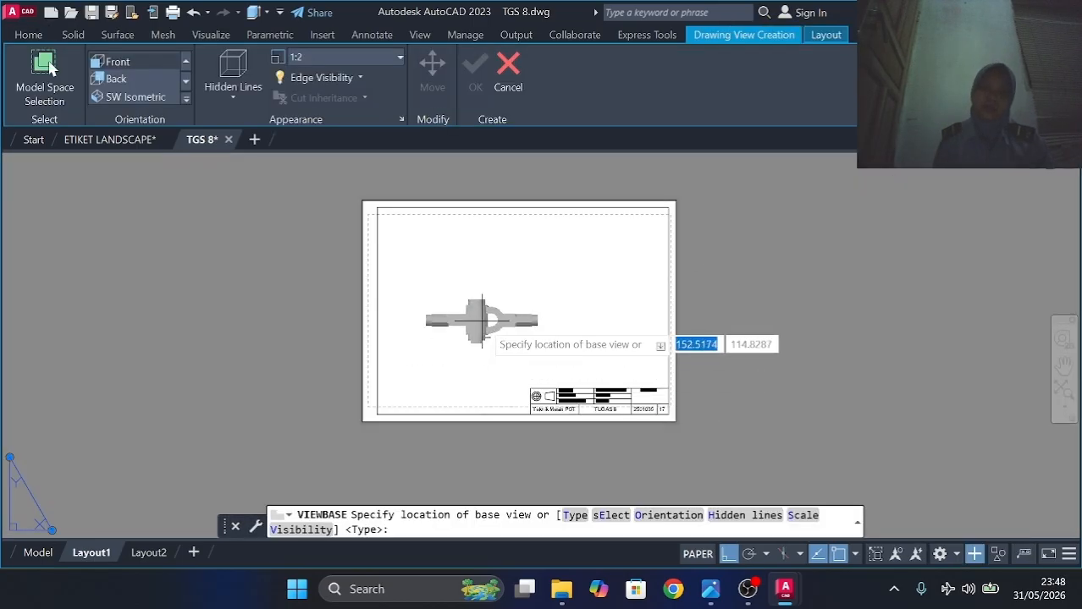
left_click(479, 313)
left_click(535, 466)
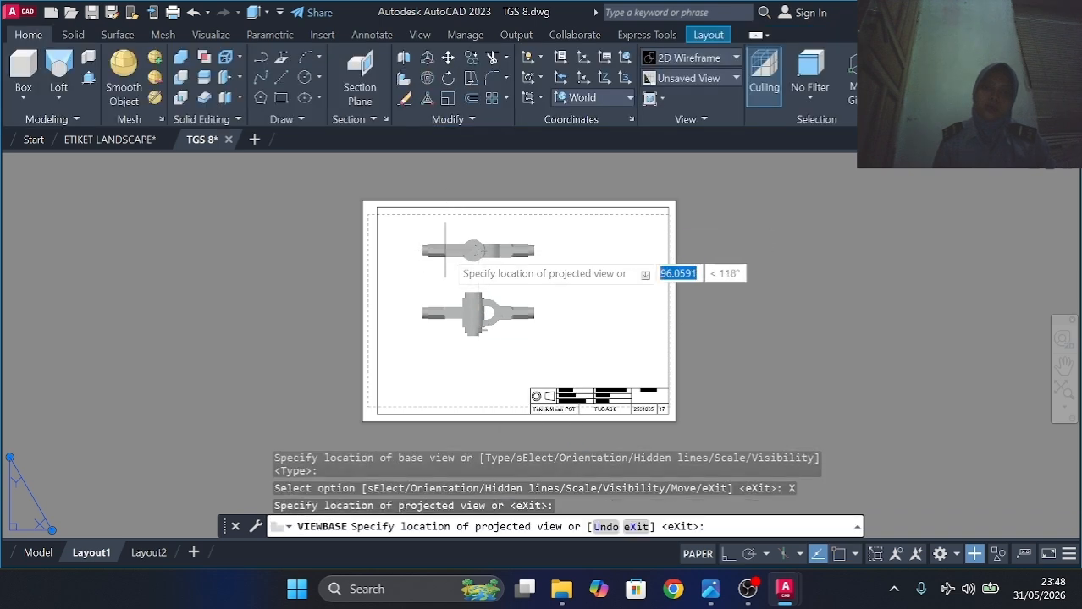
left_click(573, 300)
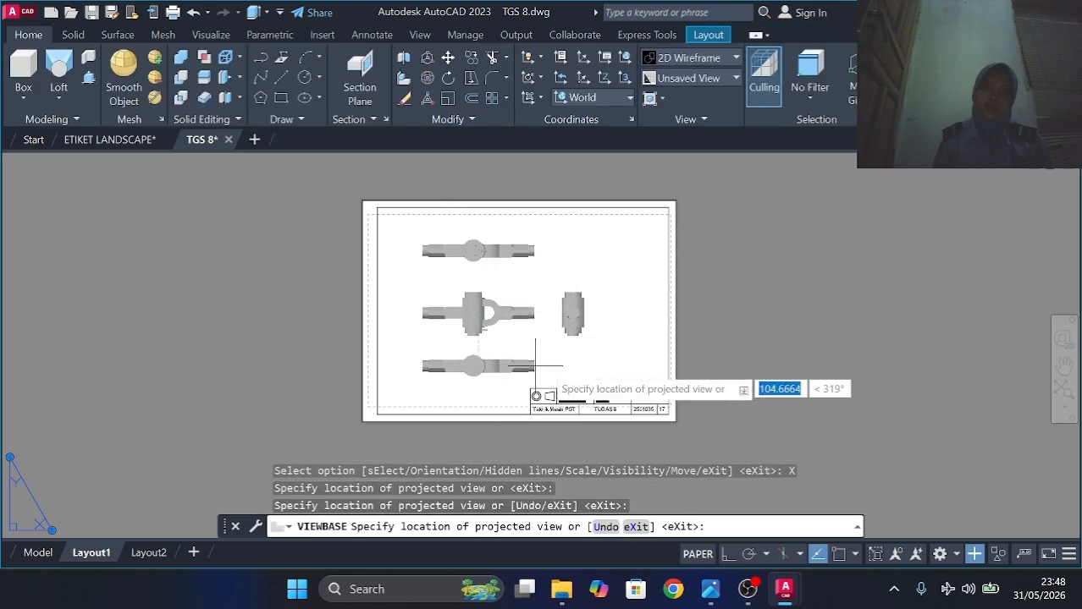
left_click(618, 352)
key("Return")
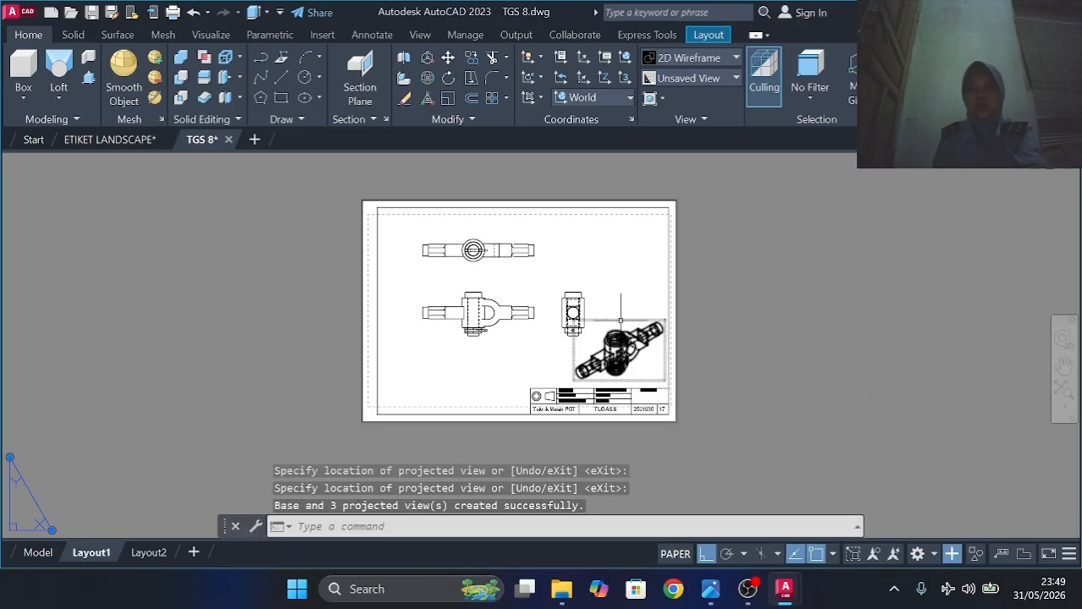
scroll(546, 275, "up", 6)
scroll(529, 283, "down", 2)
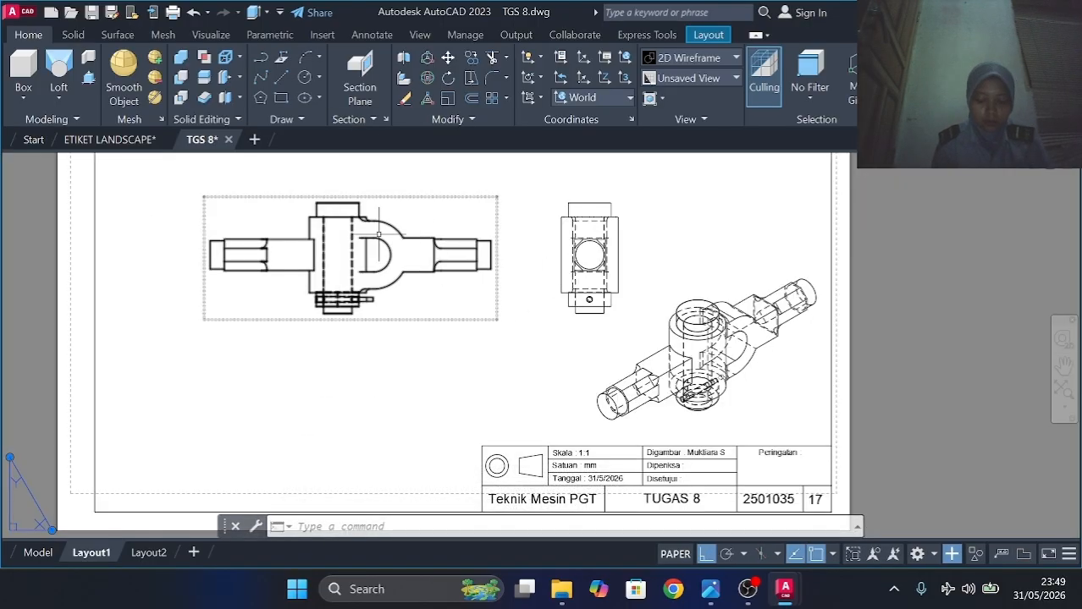
scroll(466, 404, "down", 3)
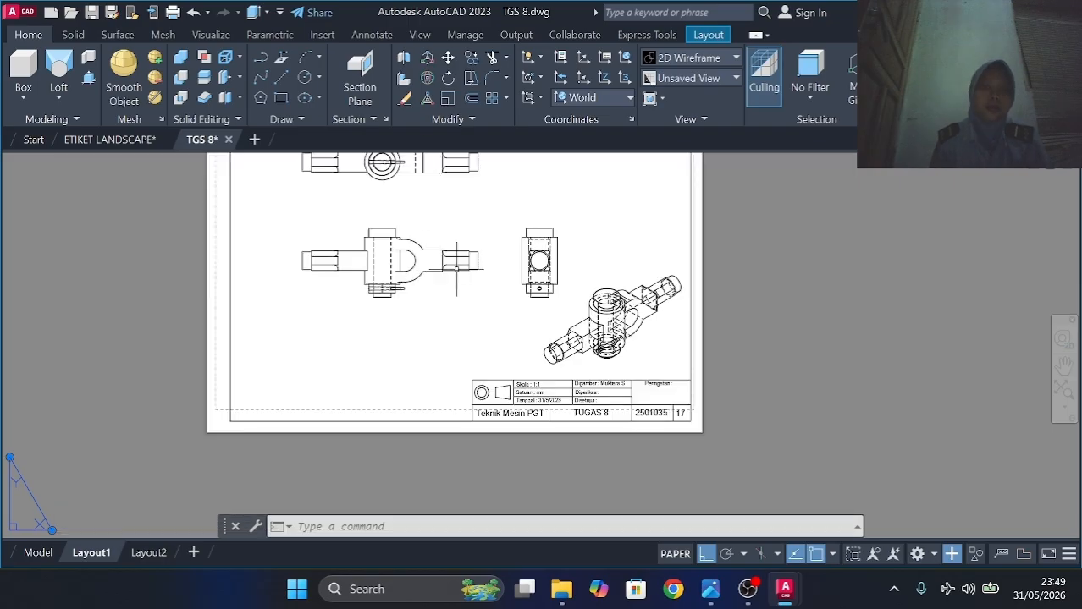
scroll(466, 403, "up", 6)
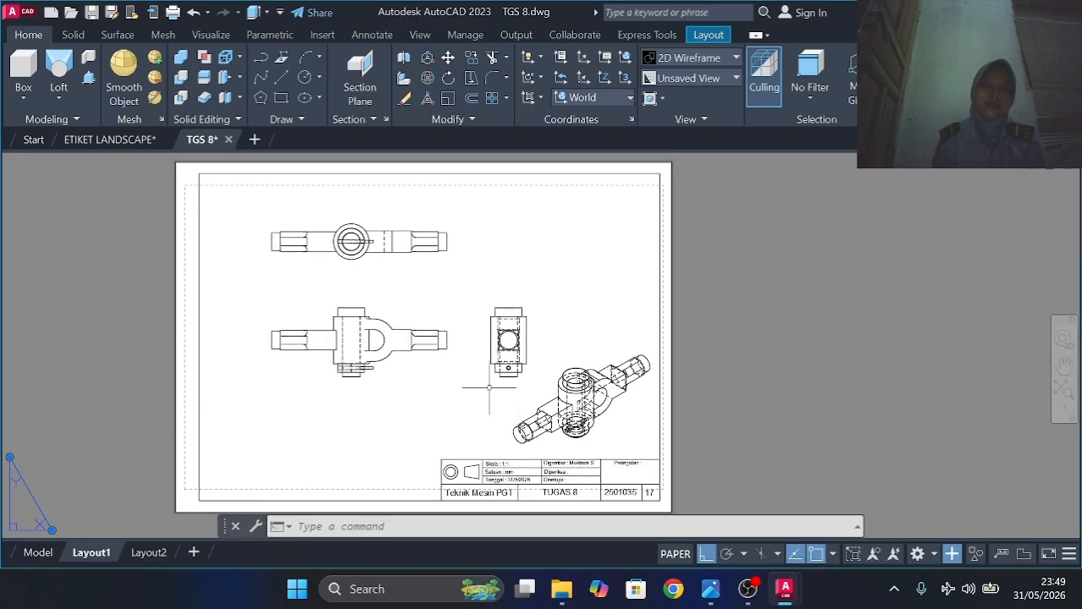
scroll(352, 230, "down", 6)
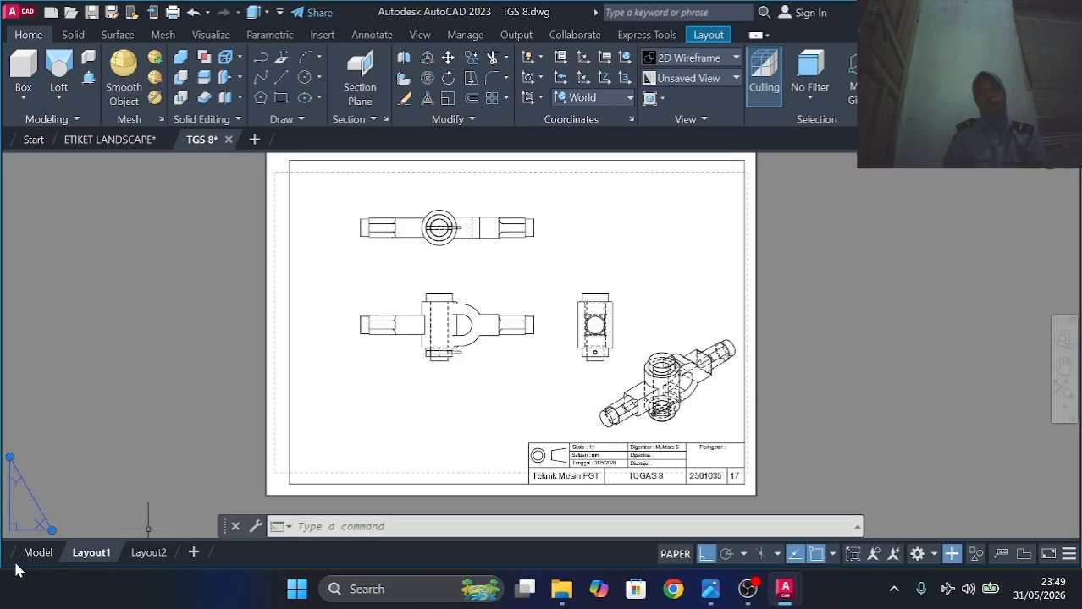